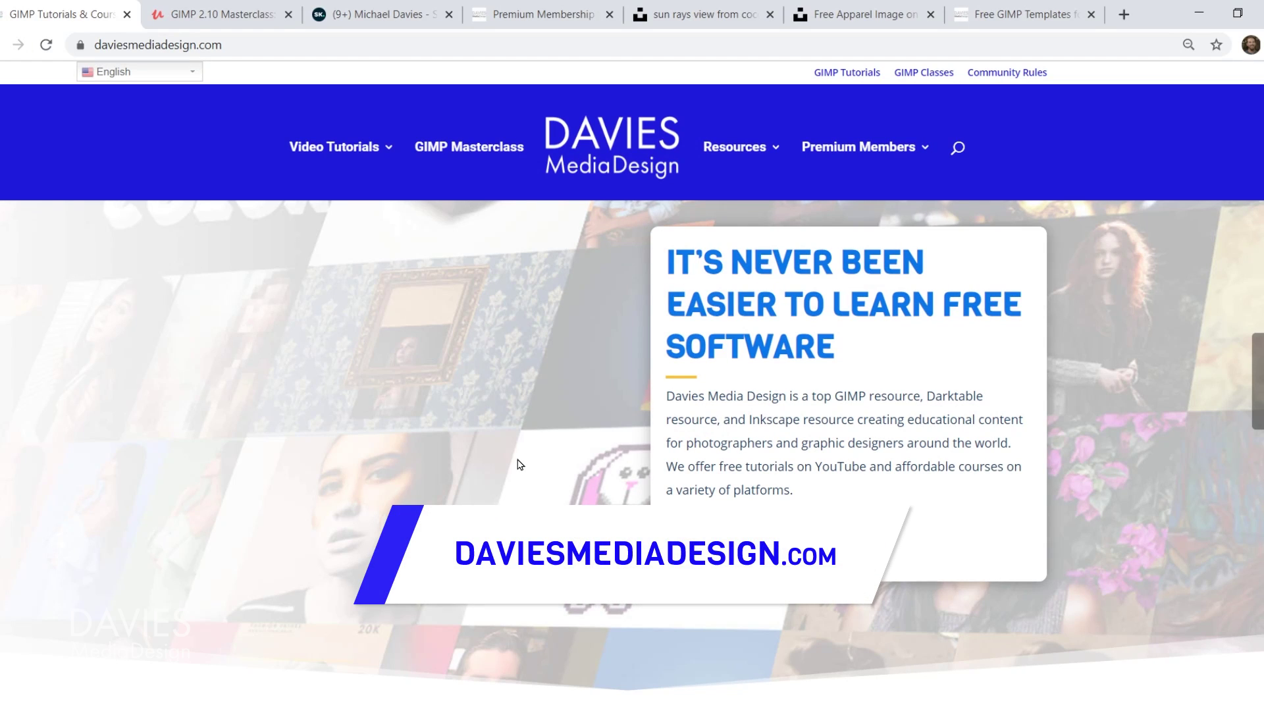
Look through the Davies Media Design homepage, the Udemy and Skillshare course pages, and the premium membership page
scroll(516, 464, down, 10)
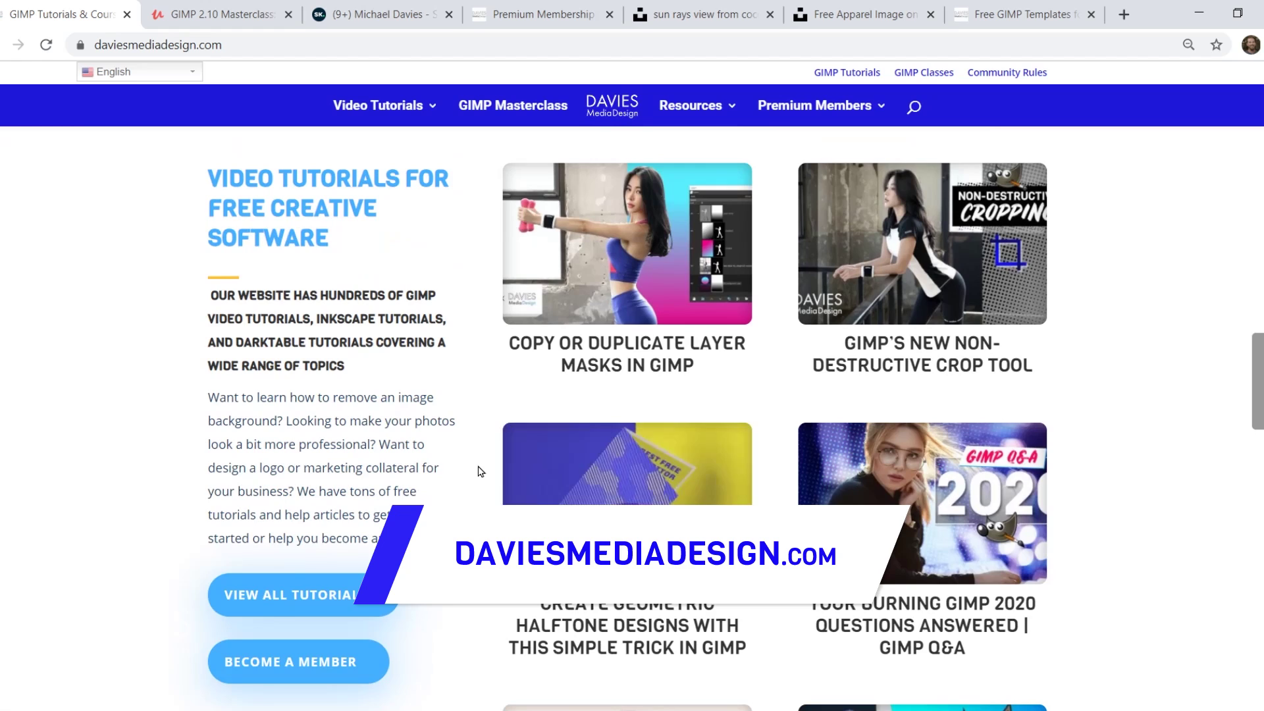
scroll(478, 471, down, 8)
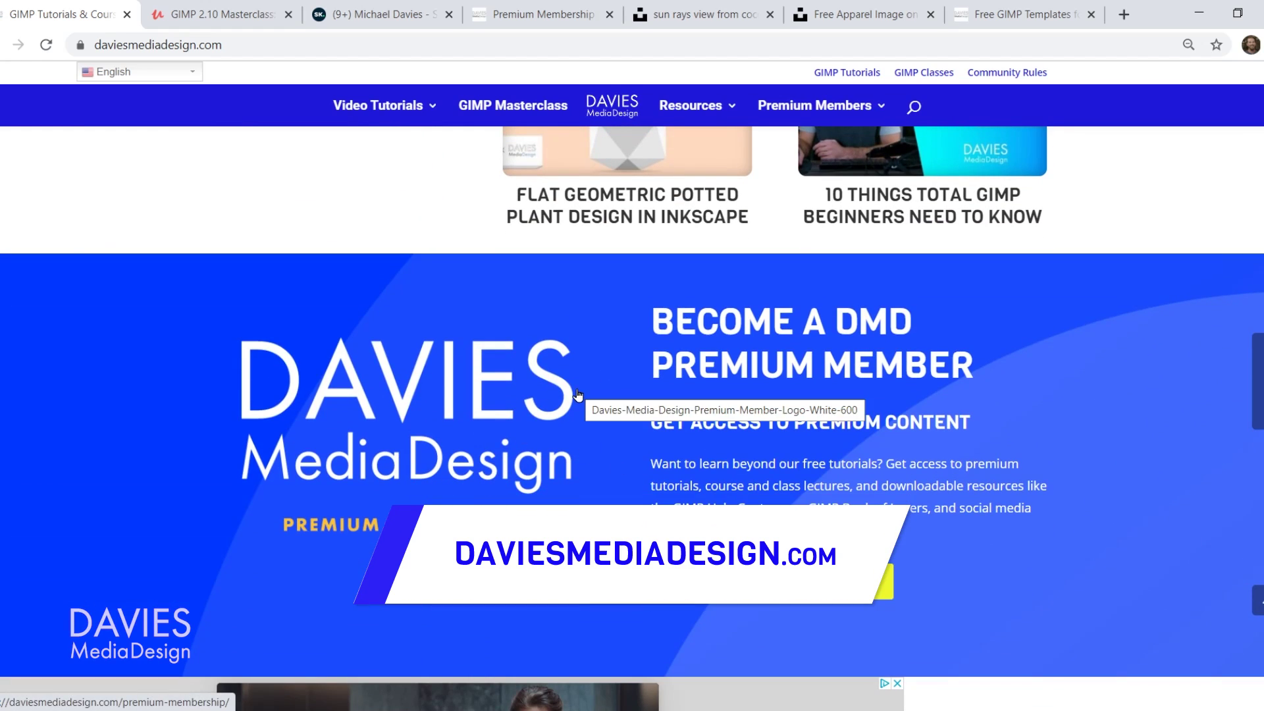
scroll(578, 394, down, 8)
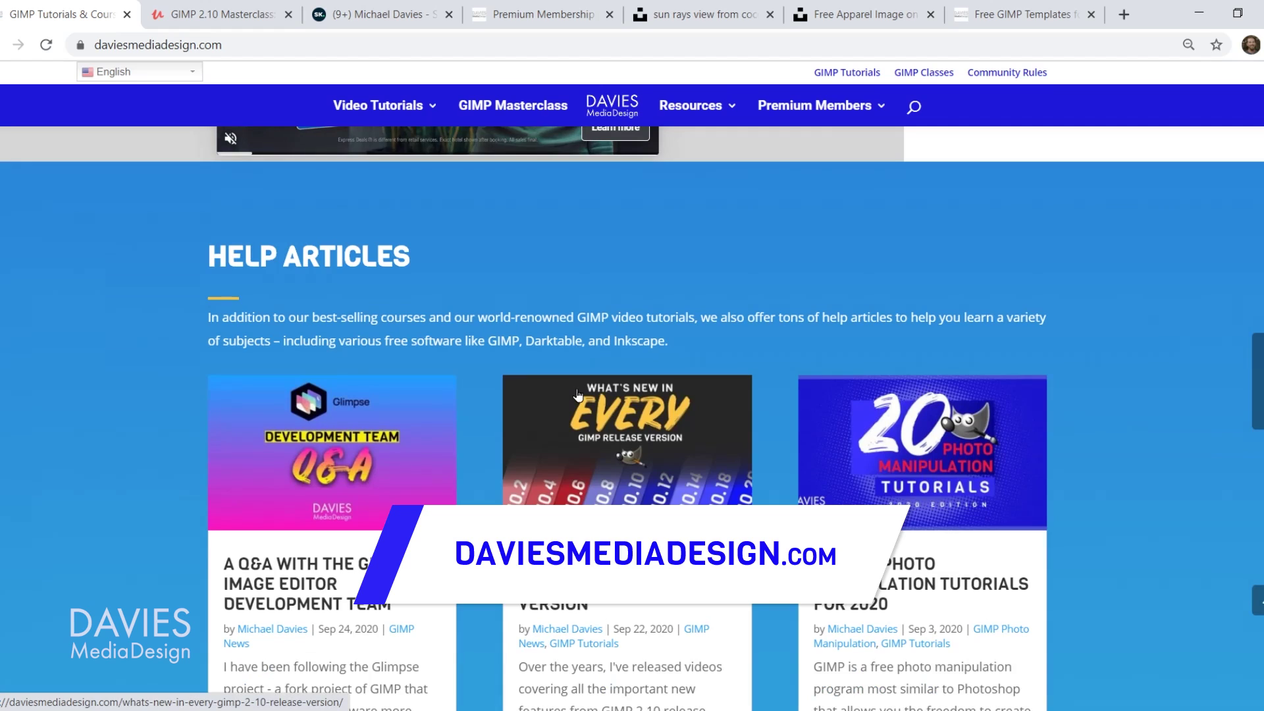
scroll(578, 394, down, 15)
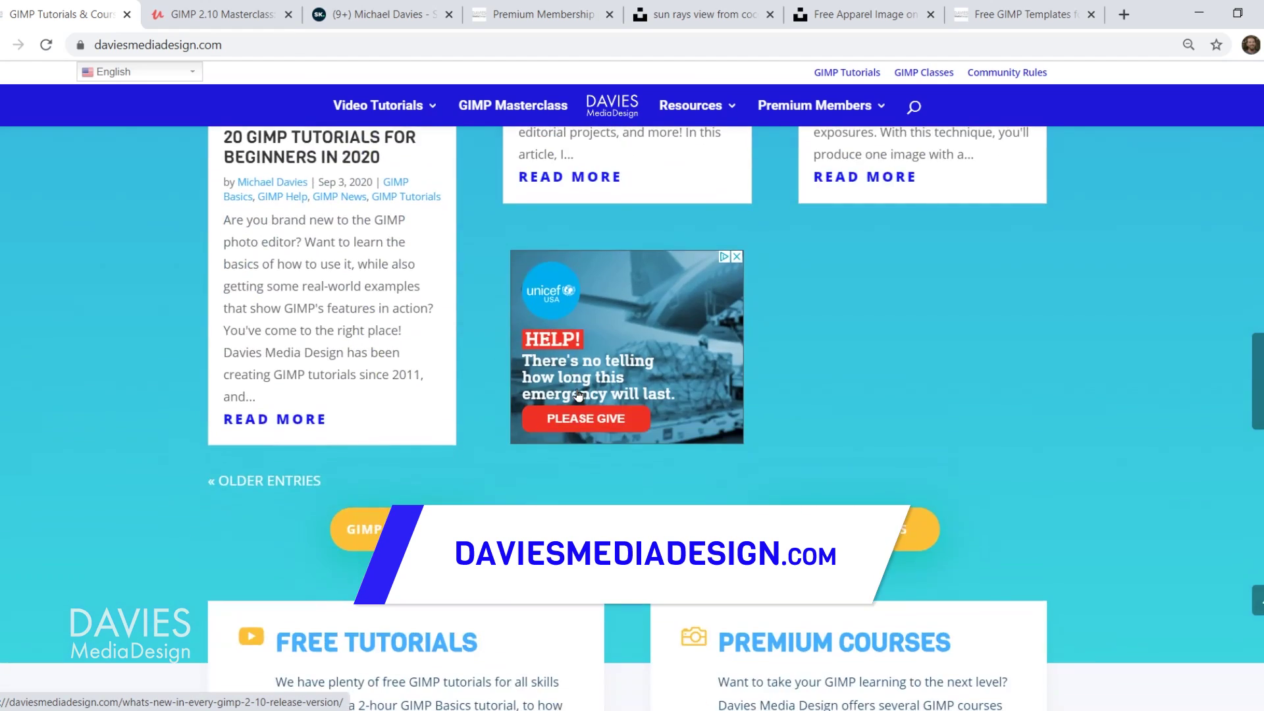
scroll(578, 394, down, 3)
key(ctrl+Tab)
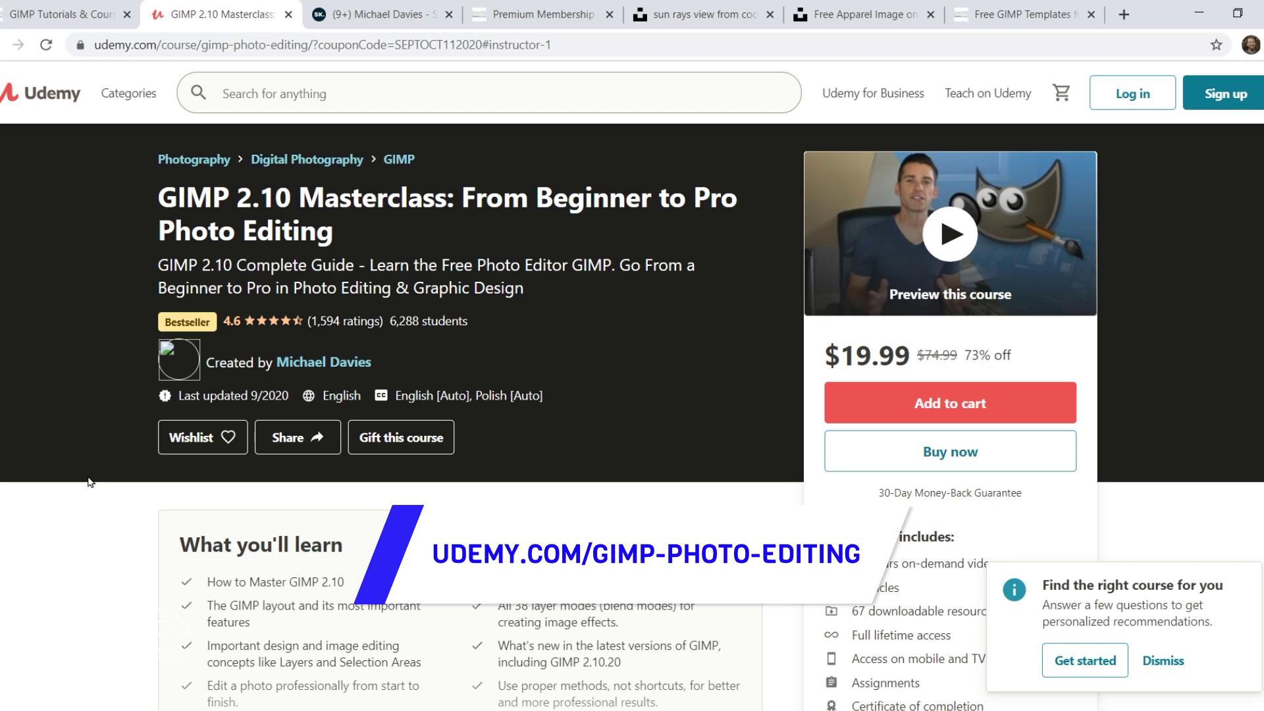
key(ctrl+Tab)
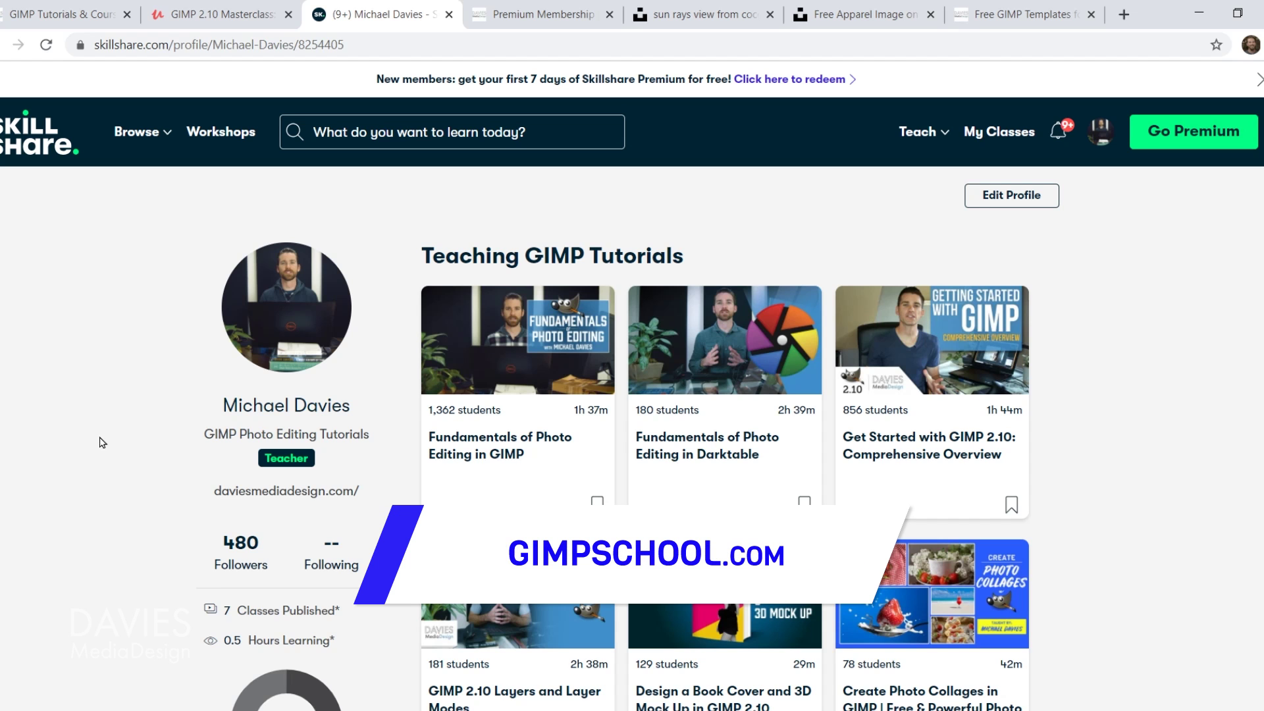
key(ctrl+Tab)
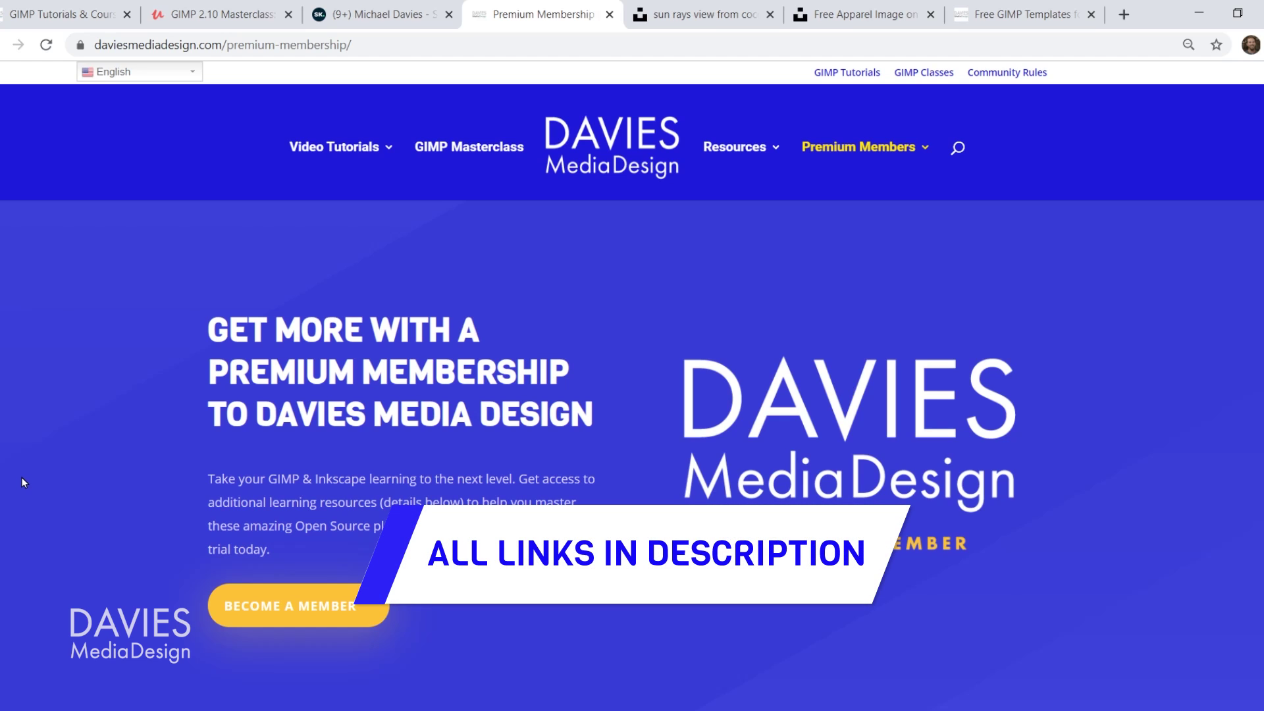
View the palm leaves and seated woman photos on Unsplash and check the download sizes offered for each
key(ctrl+Tab)
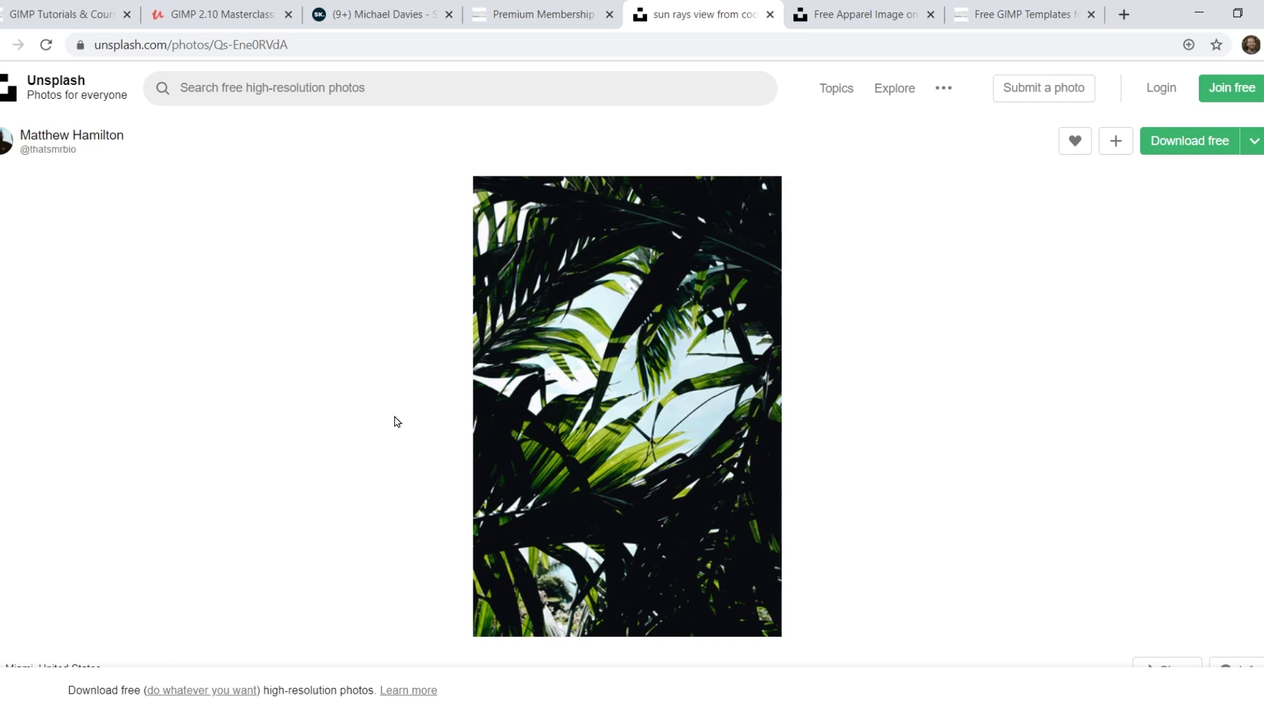
click(1255, 145)
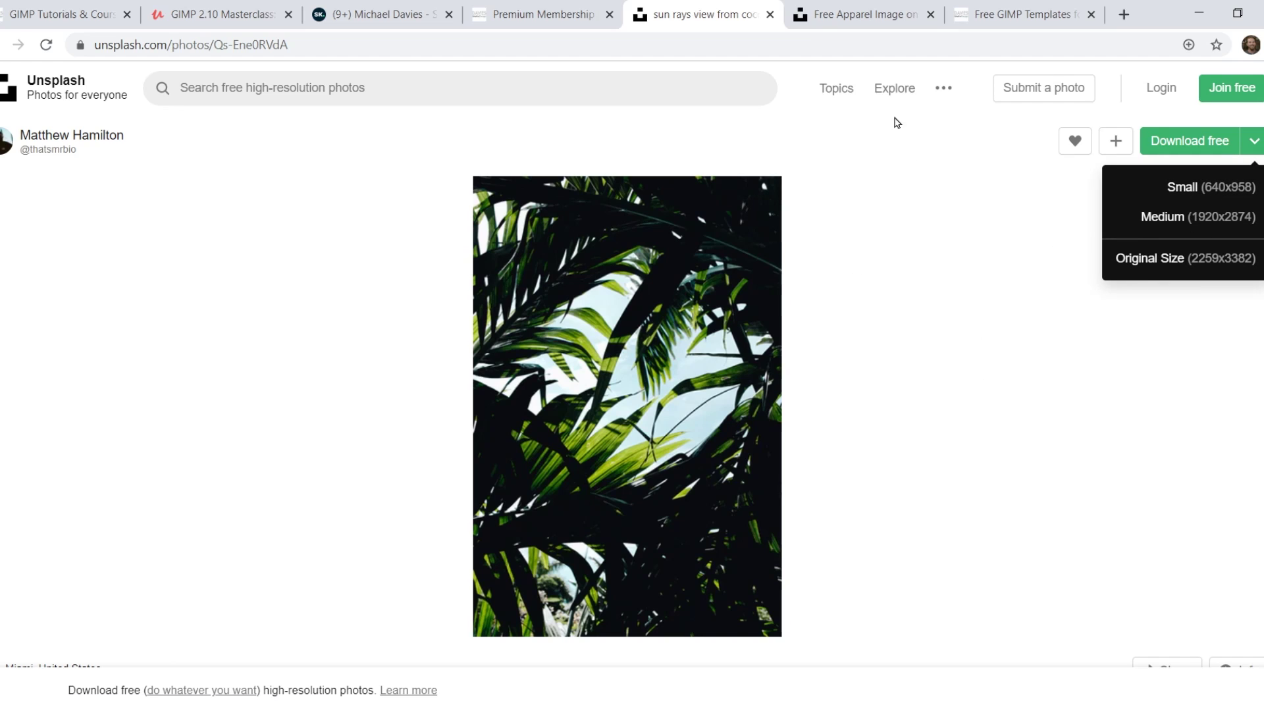
click(844, 9)
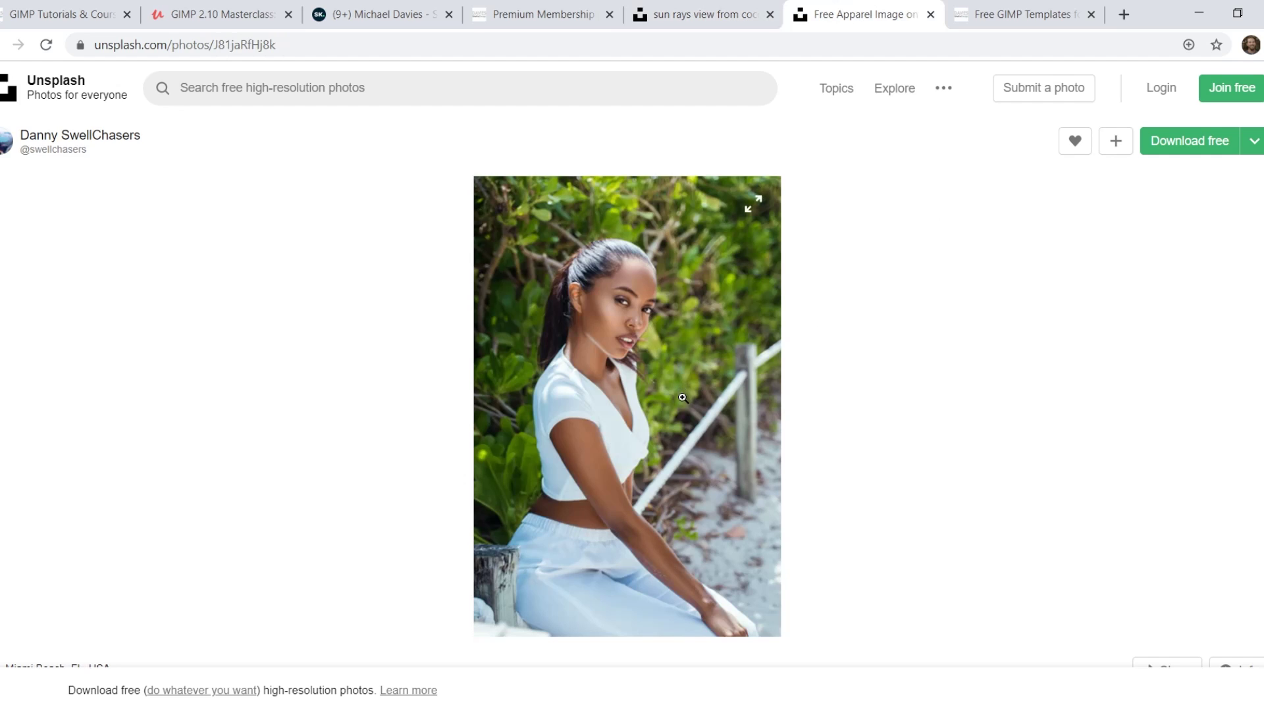
click(1256, 142)
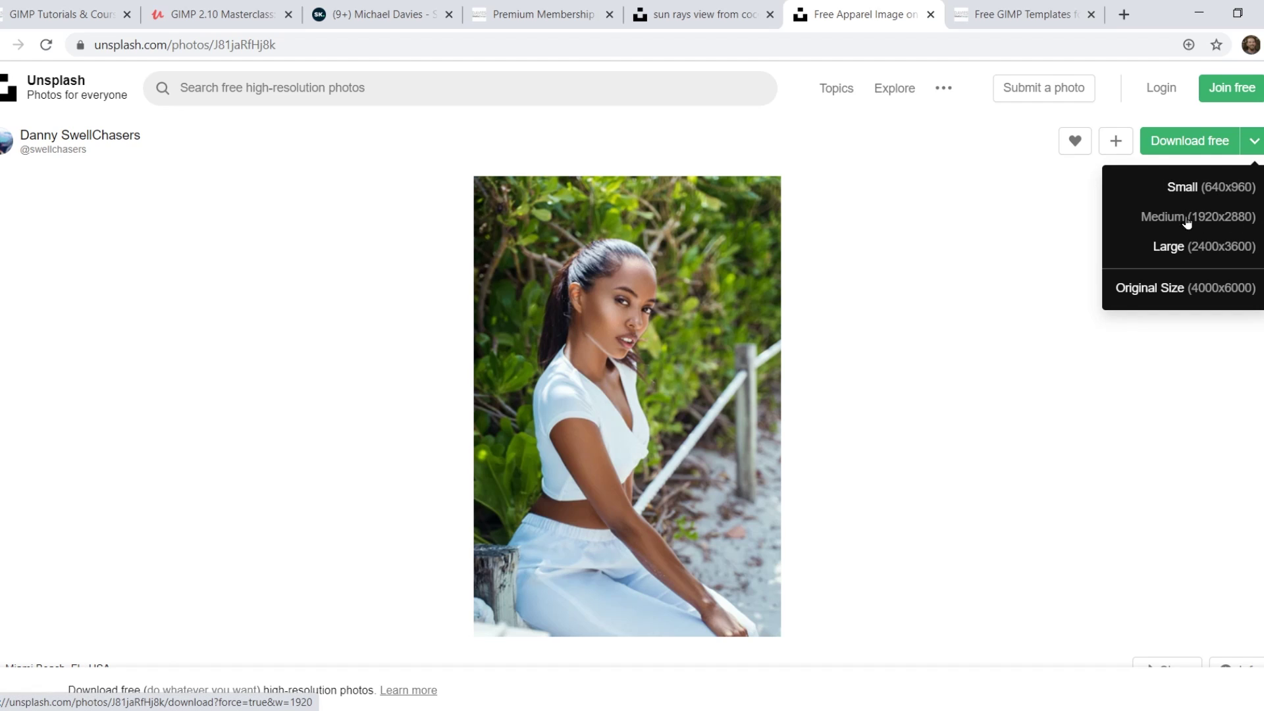
click(931, 316)
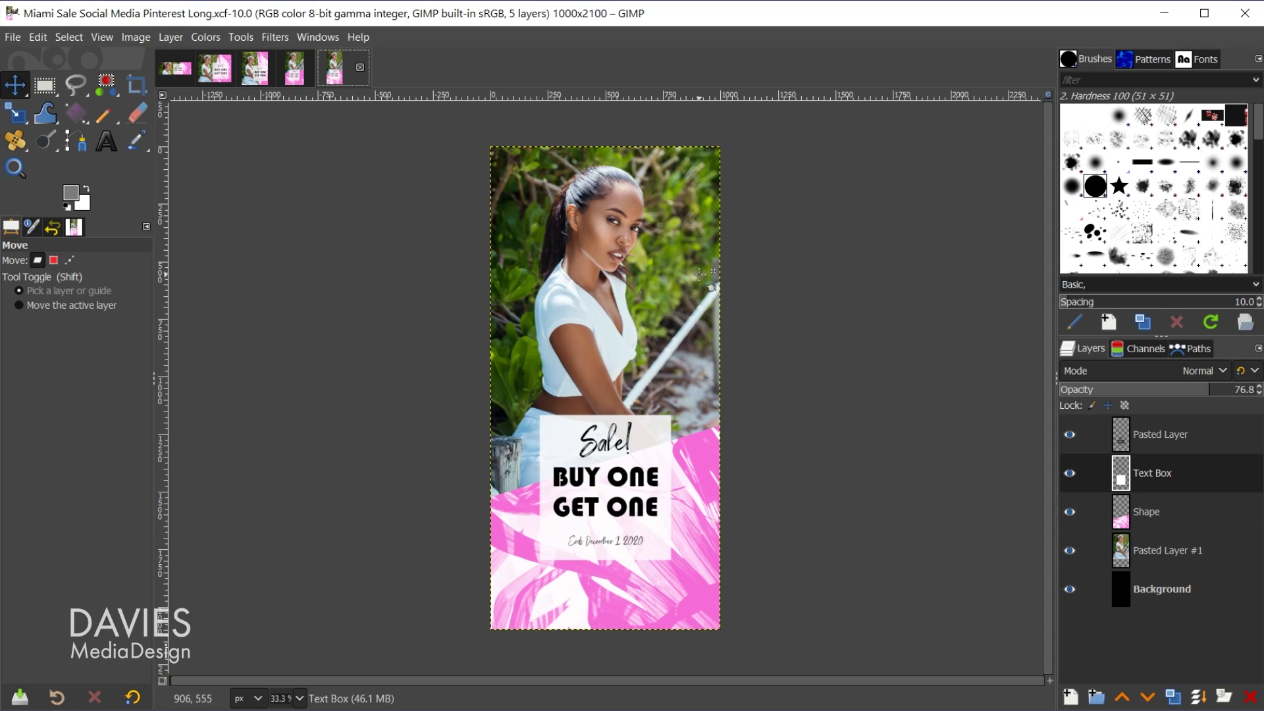
In GIMP, look over the finished Miami Sale designs for Insta Story, Insta Post 4x5, FB Post and FB Banner
click(292, 72)
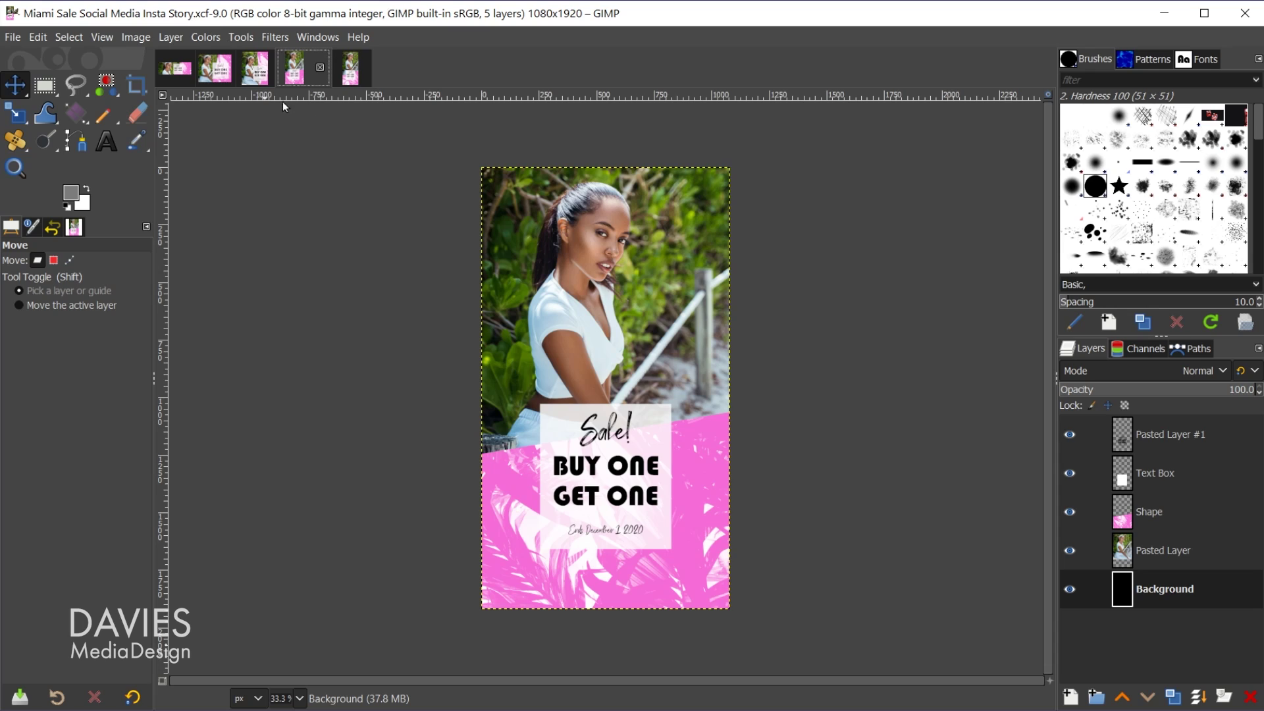
click(255, 83)
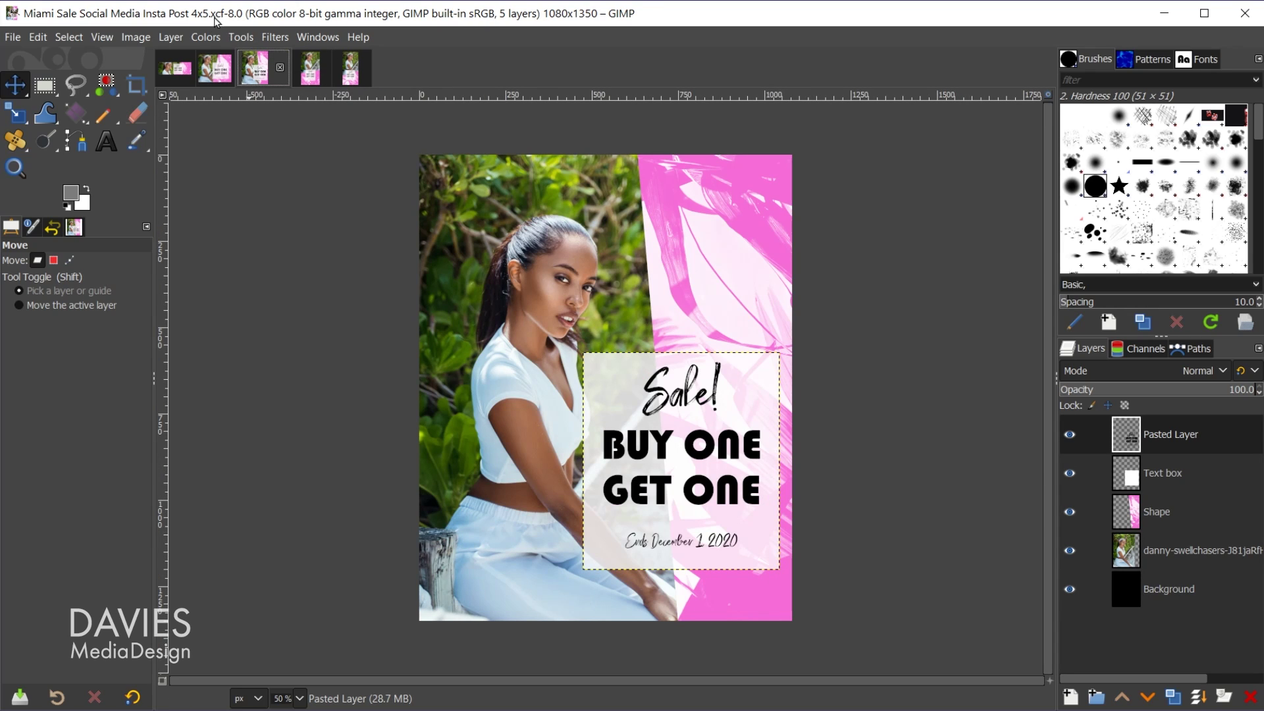
click(214, 72)
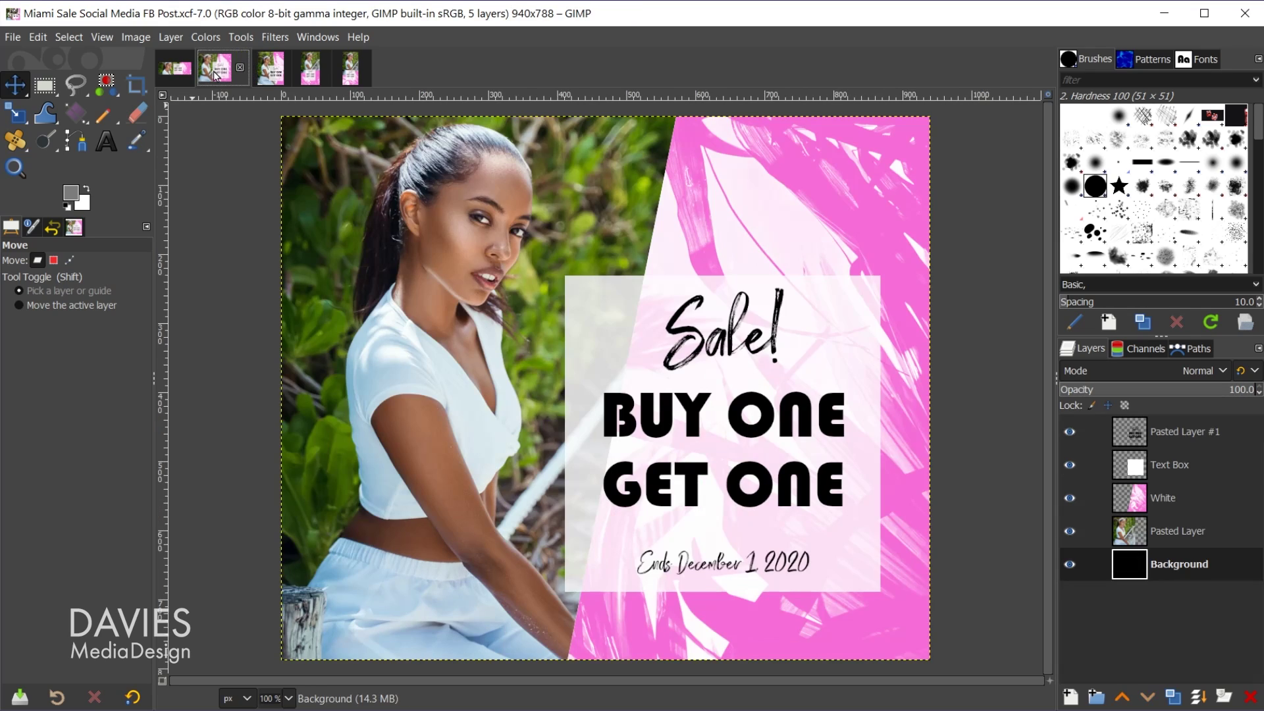
click(180, 73)
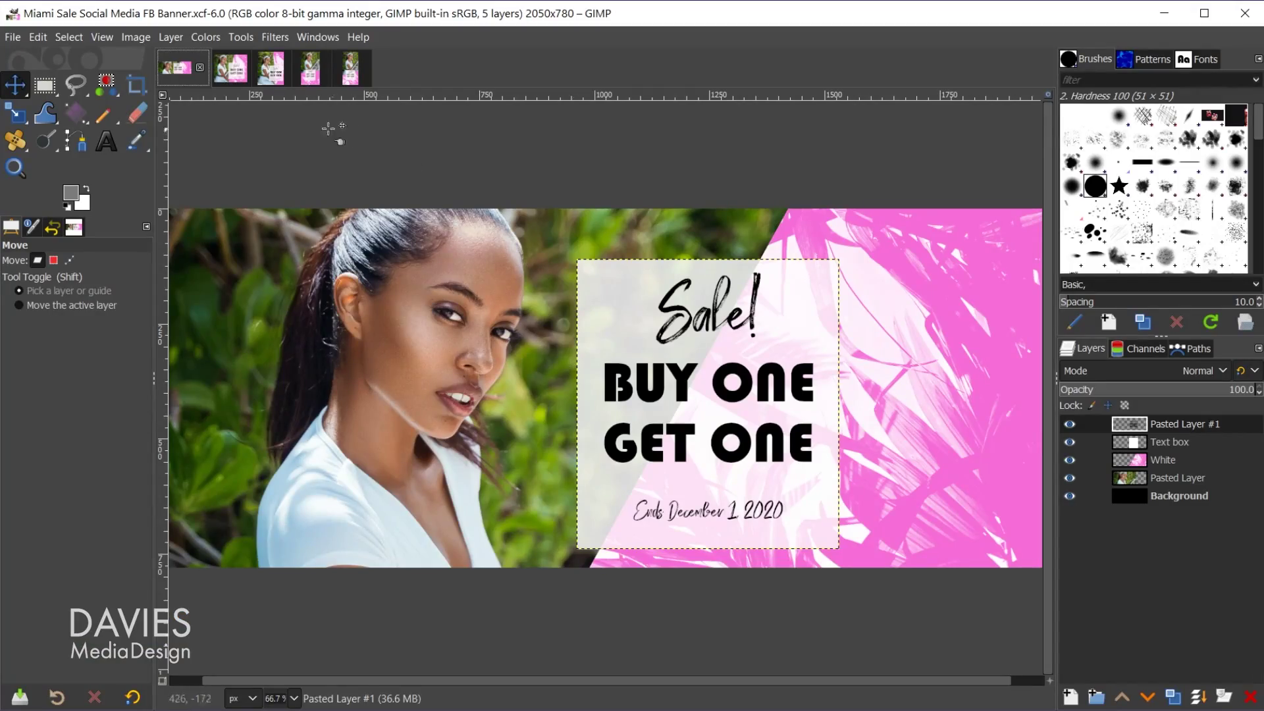
Create a new 1080 × 1350 px image matching the Insta Post 4x5 design and fill its background with black
click(273, 74)
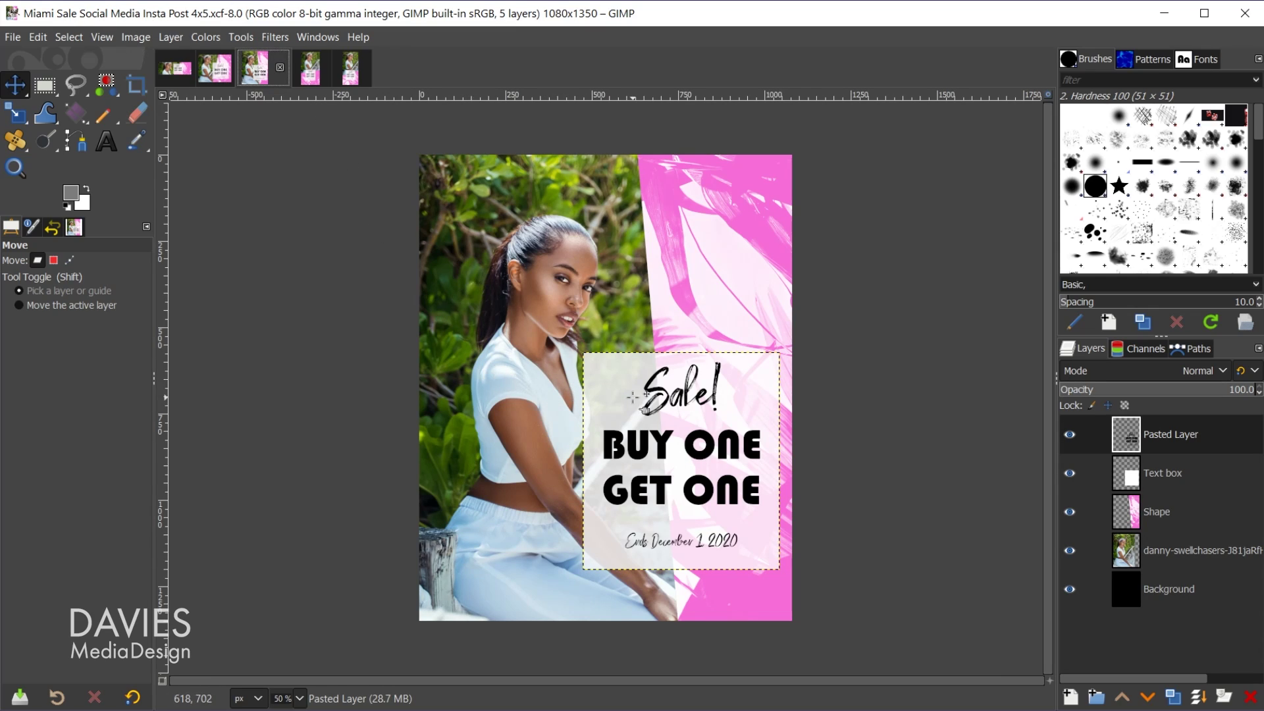
click(11, 37)
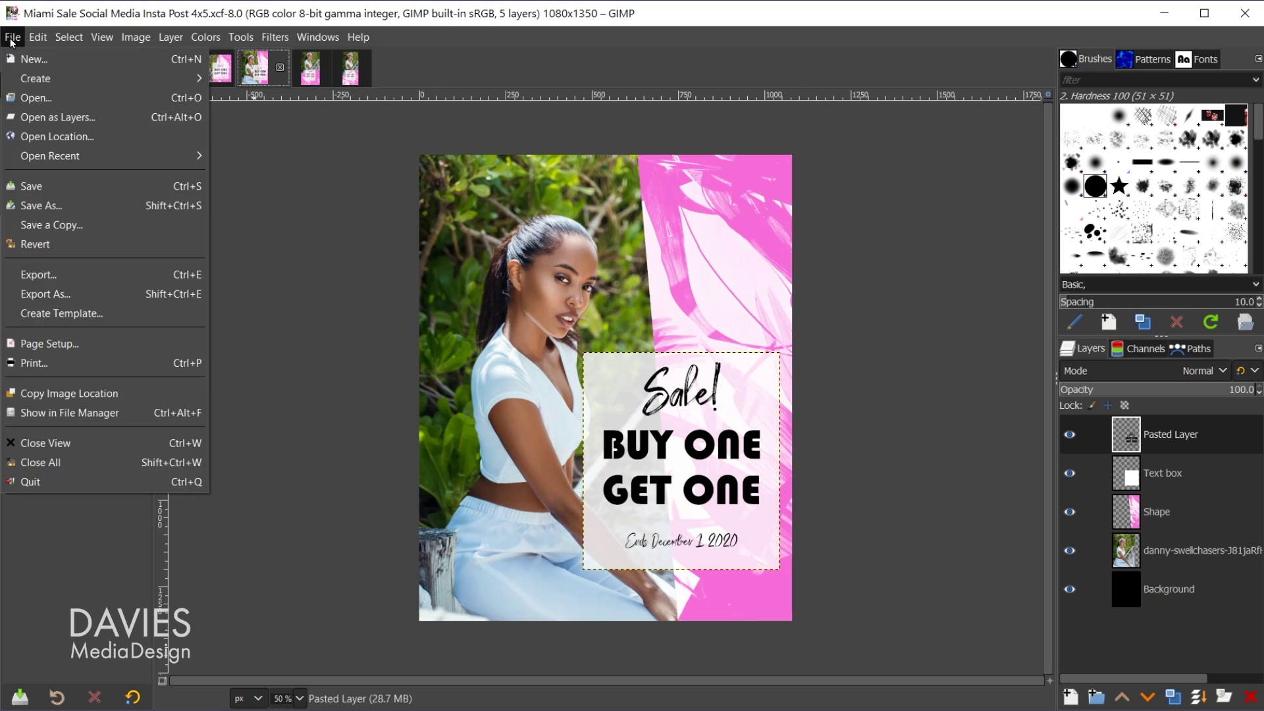
click(27, 55)
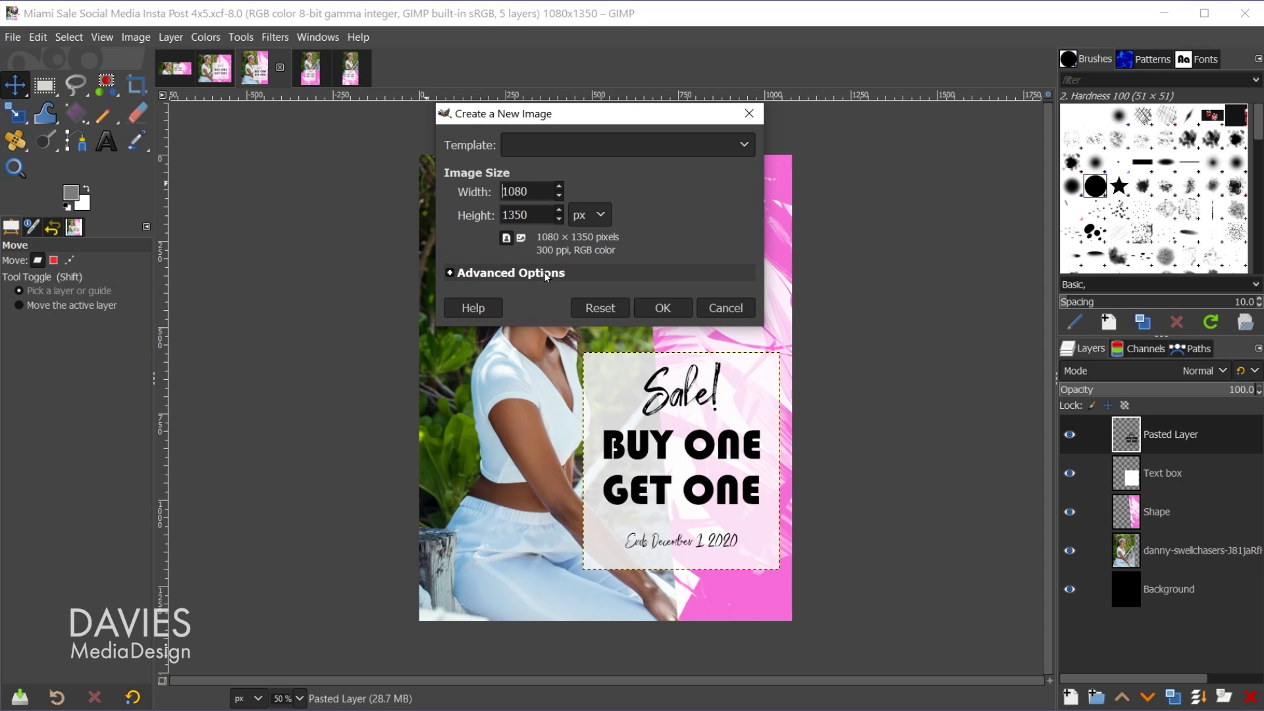
click(662, 307)
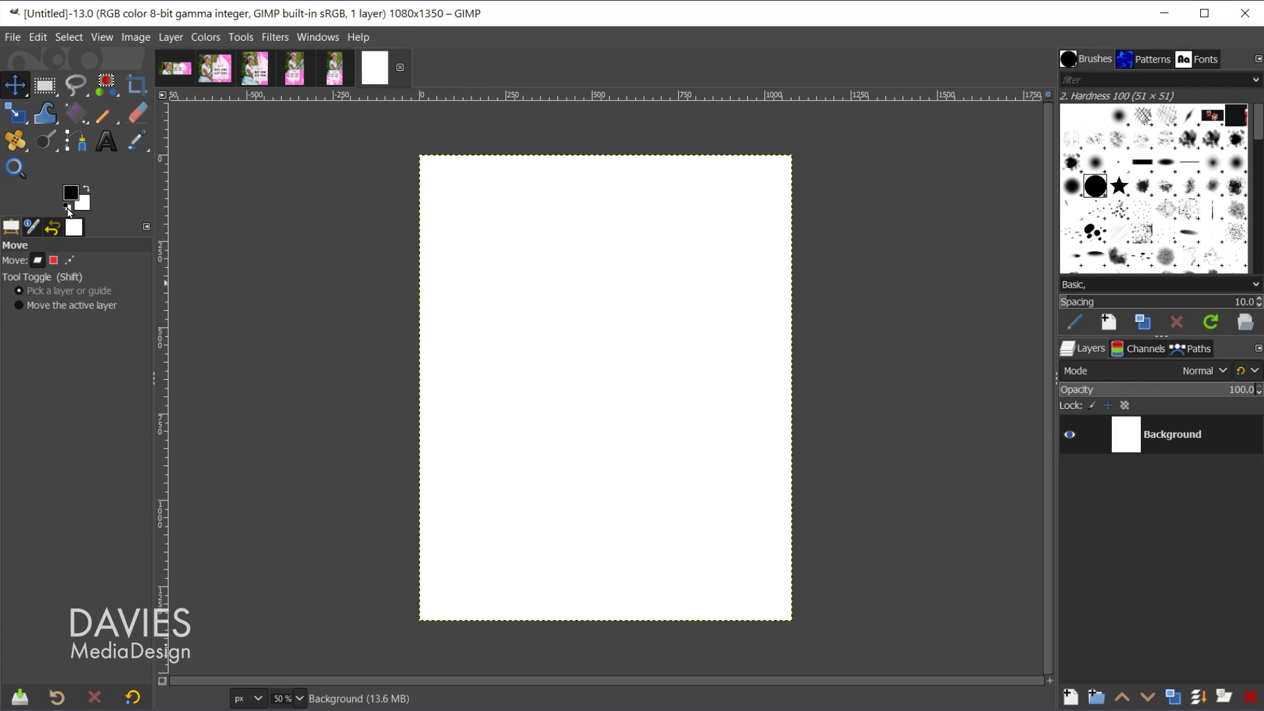
drag(70, 193, 597, 384)
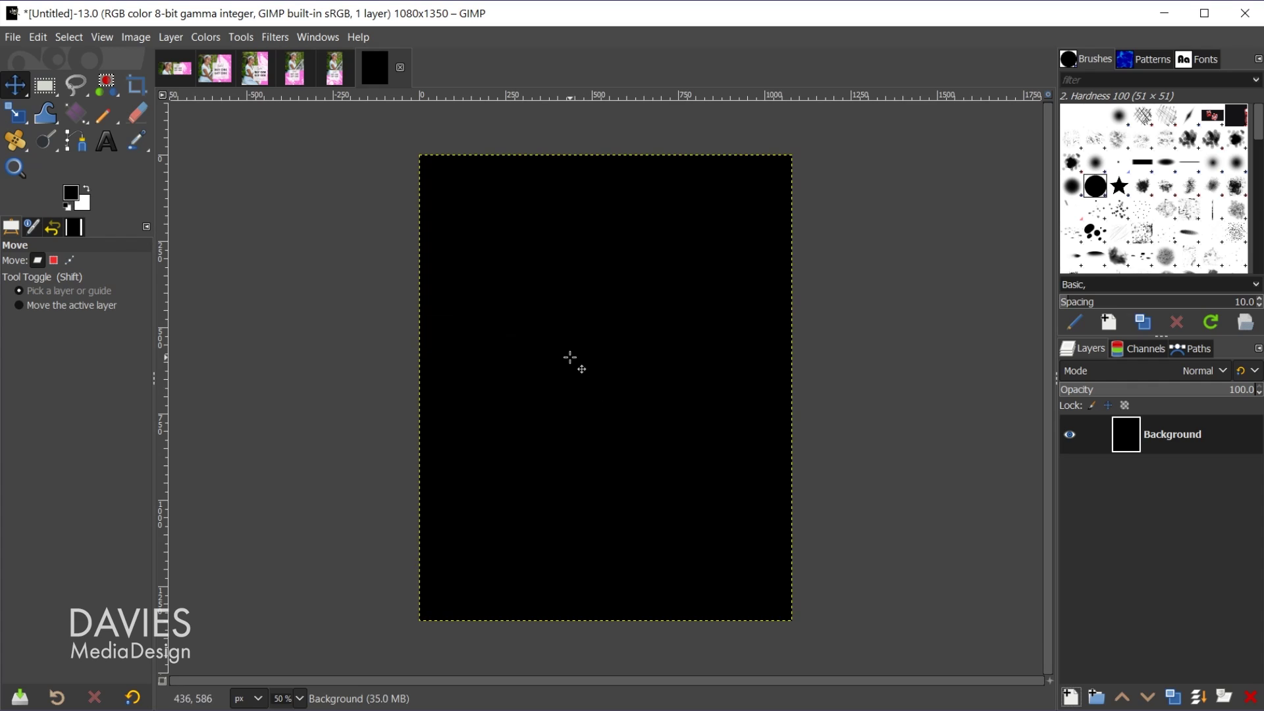
Add a transparent layer named Shape at the full canvas size above the background
click(1068, 697)
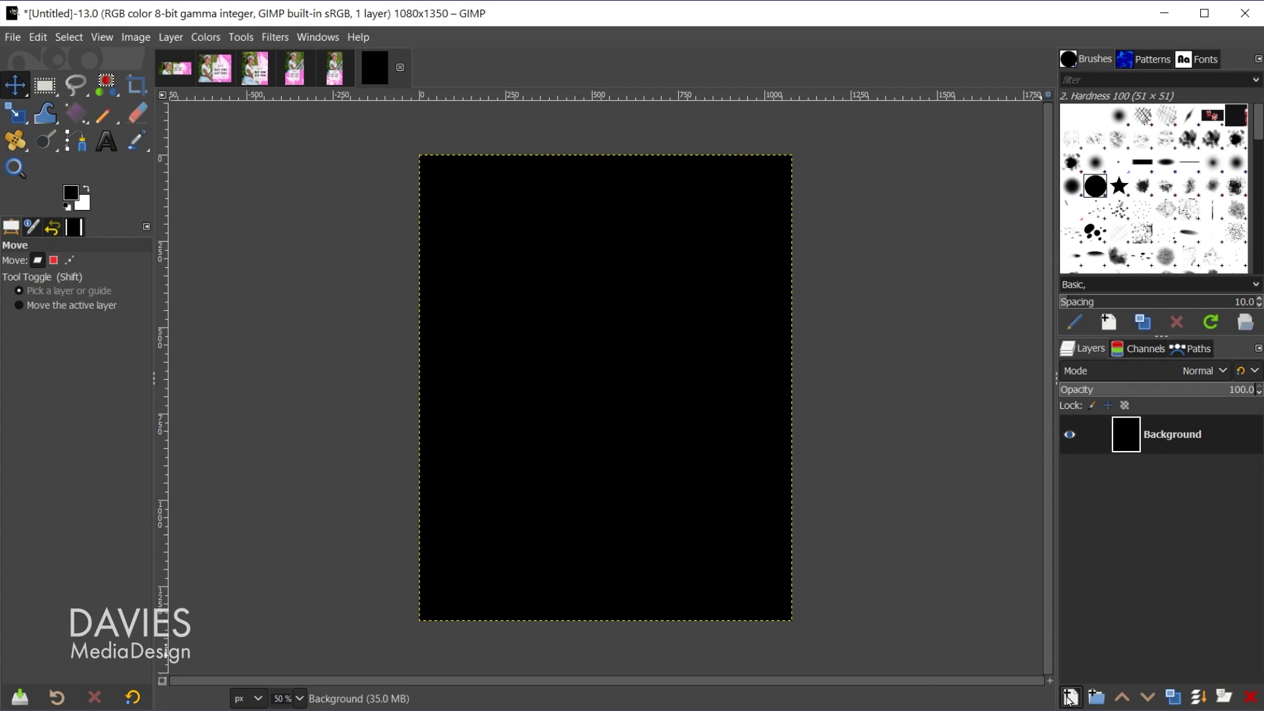
drag(1020, 319, 796, 191)
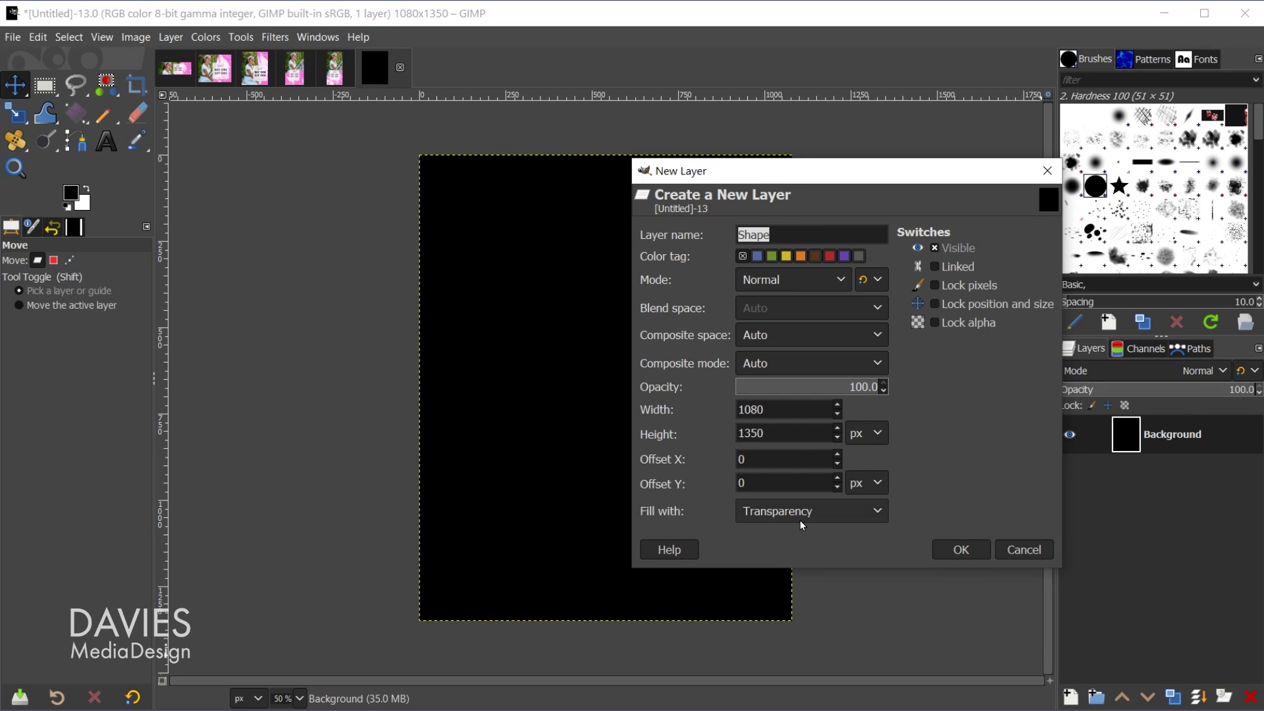
click(961, 549)
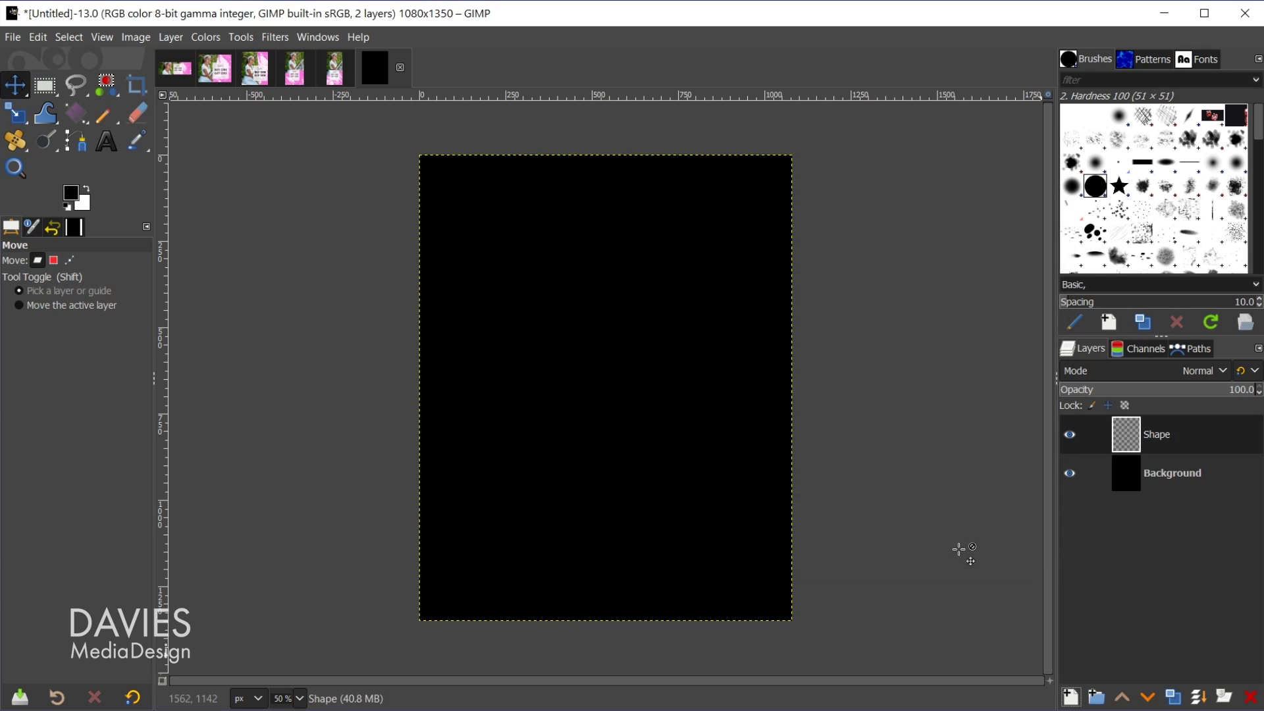
Make a four-sided Free Select selection over the canvas's right part, with a slanted inner edge and corners extending past the canvas
click(77, 86)
click(587, 143)
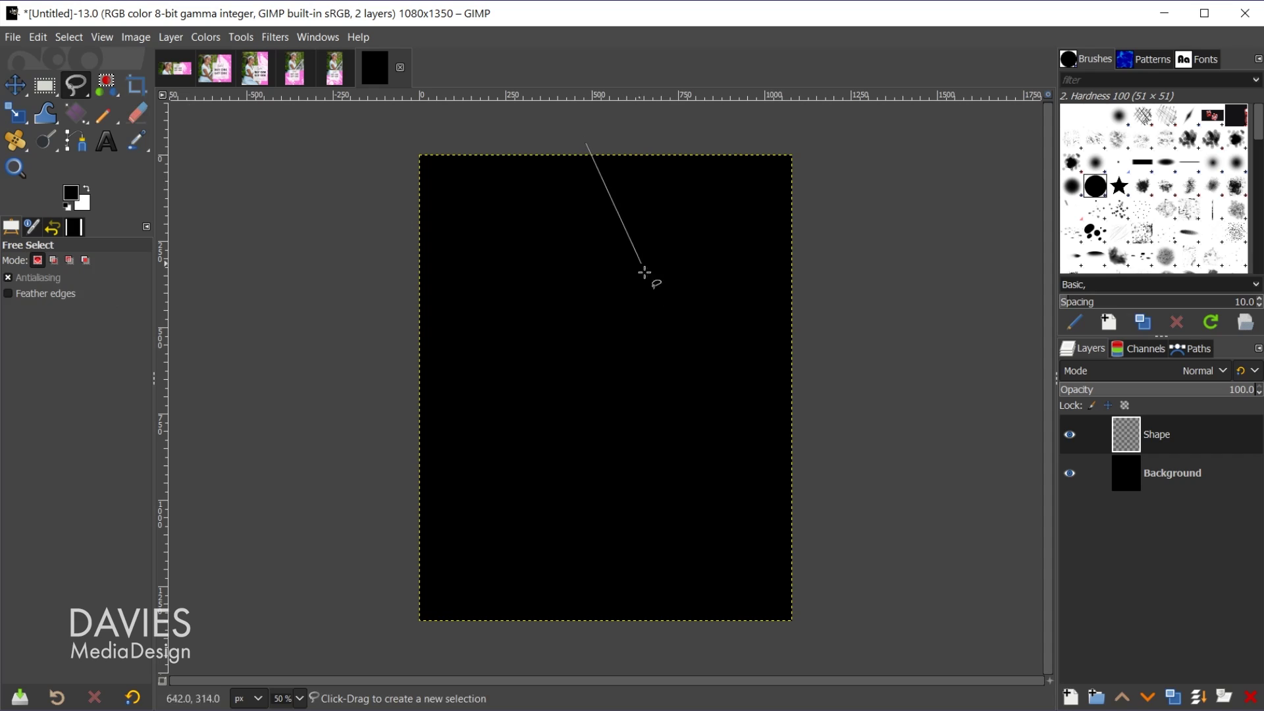
click(682, 652)
click(851, 639)
click(831, 137)
click(587, 144)
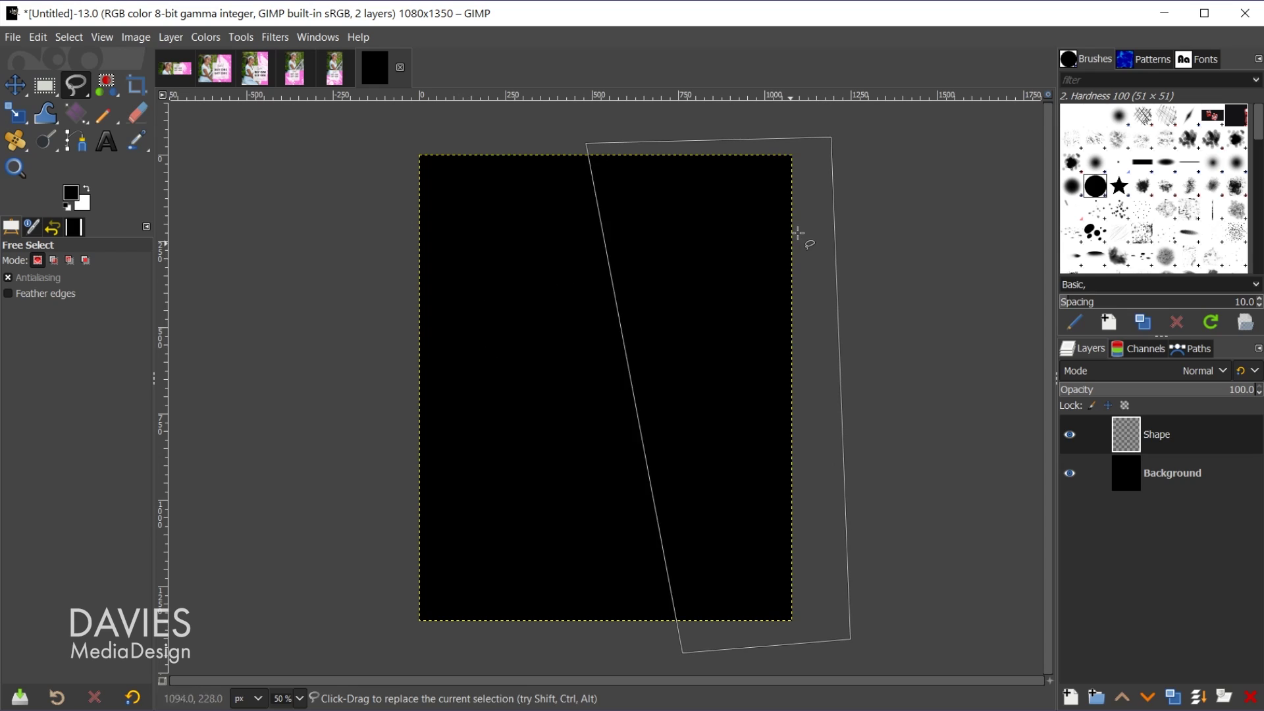
key(Return)
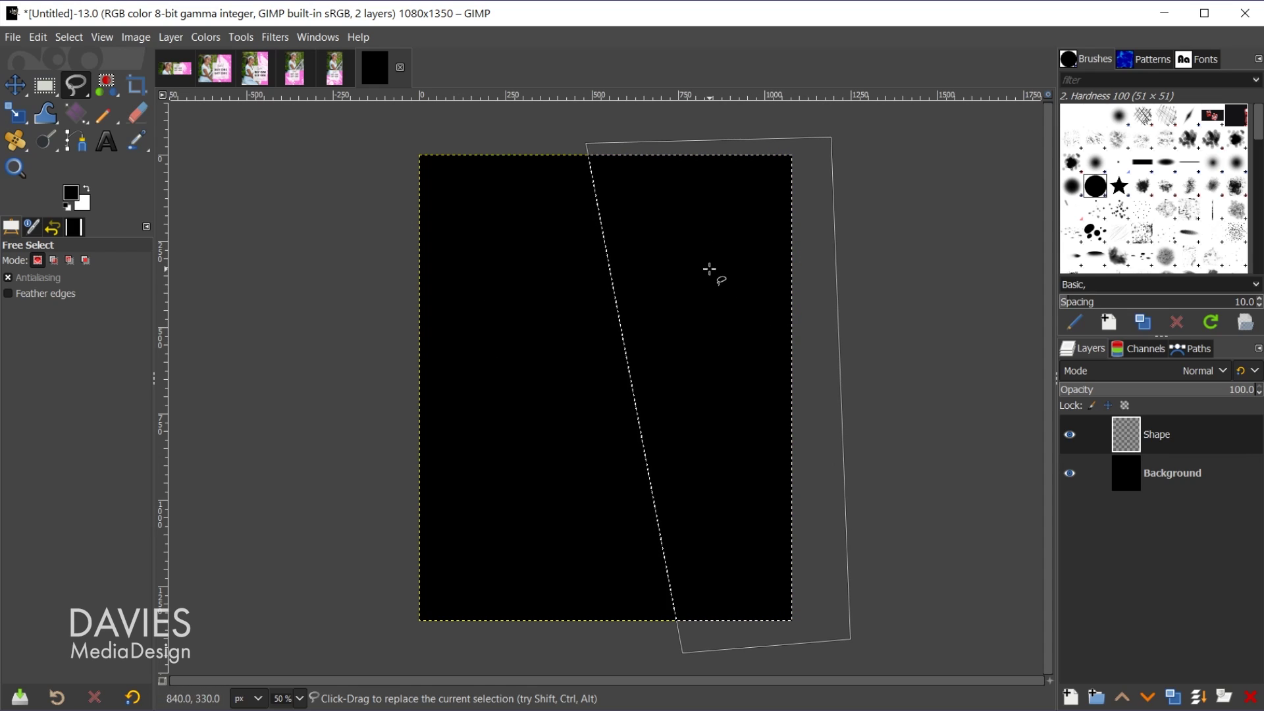
Set the foreground color to gray 818181, fill the selected area on the Shape layer with it, and deselect
click(70, 198)
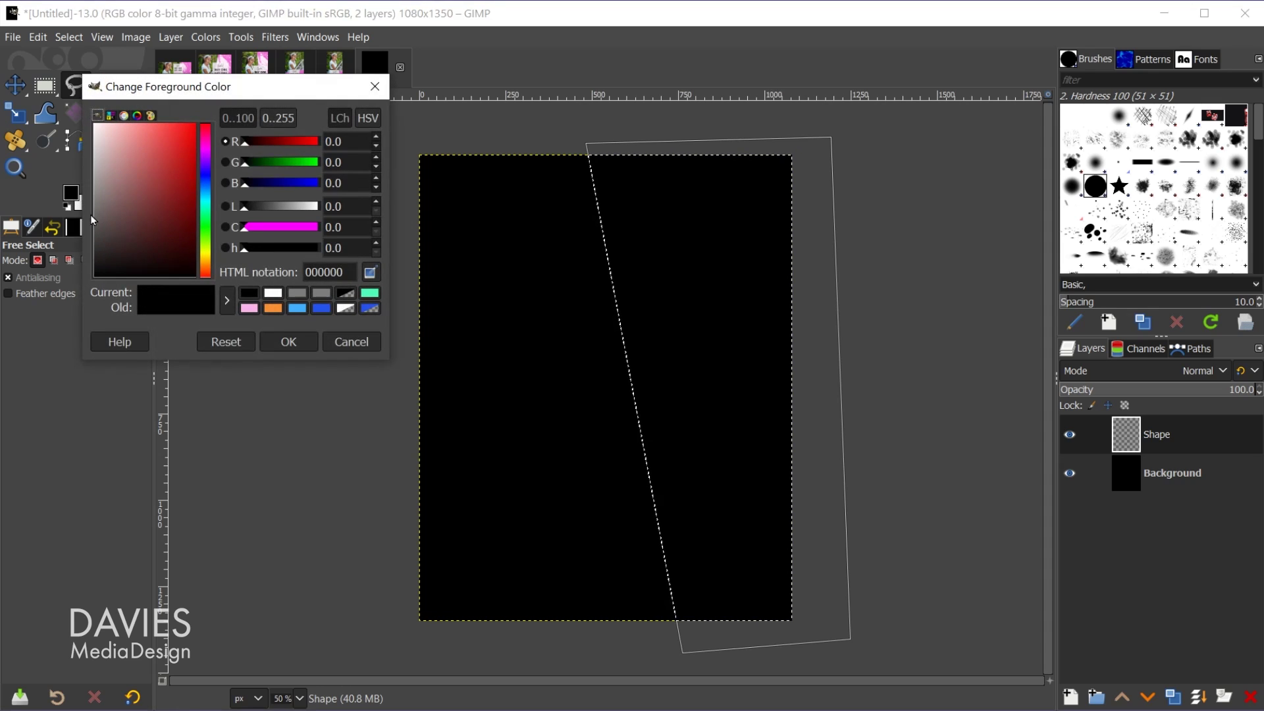
drag(94, 225, 77, 206)
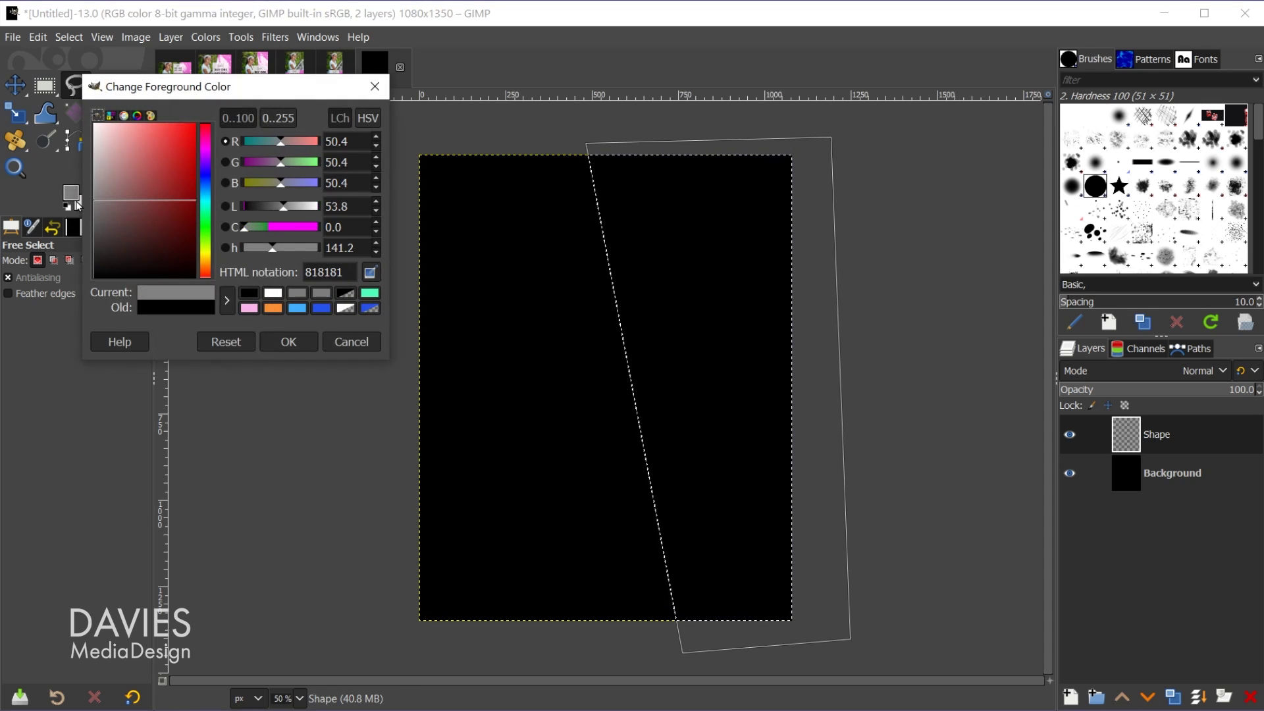
click(288, 342)
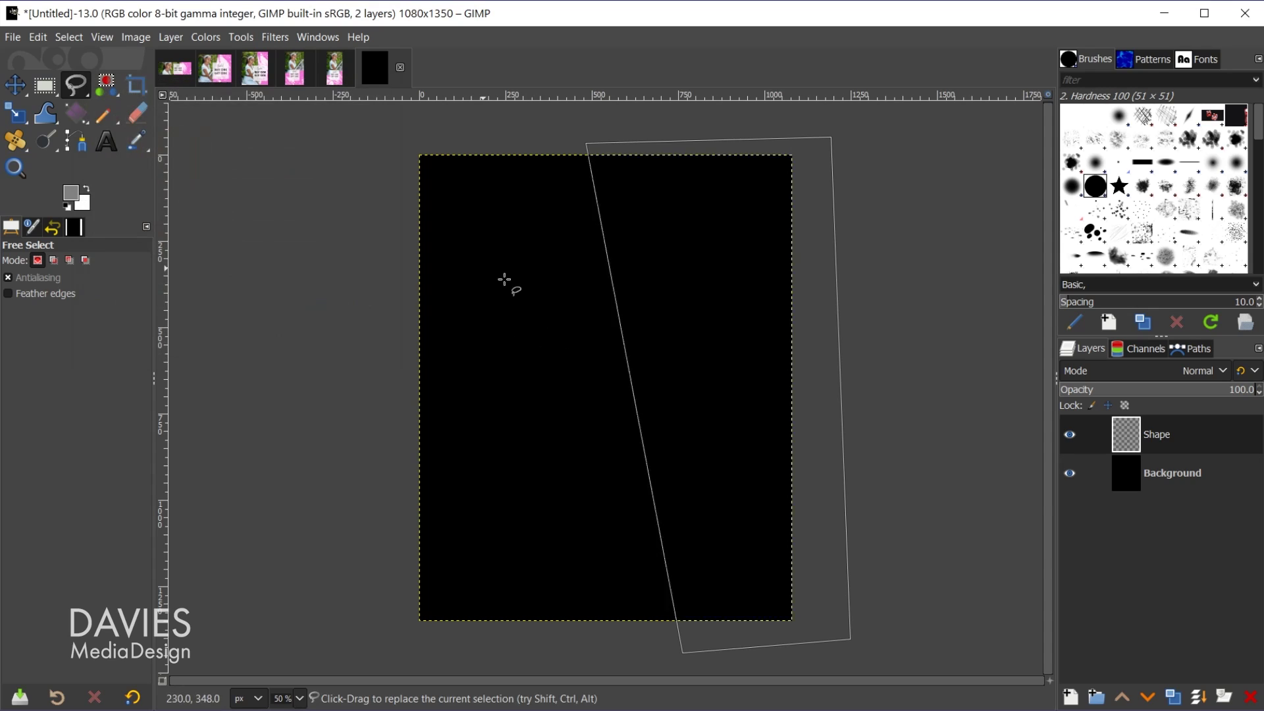
drag(71, 195, 724, 285)
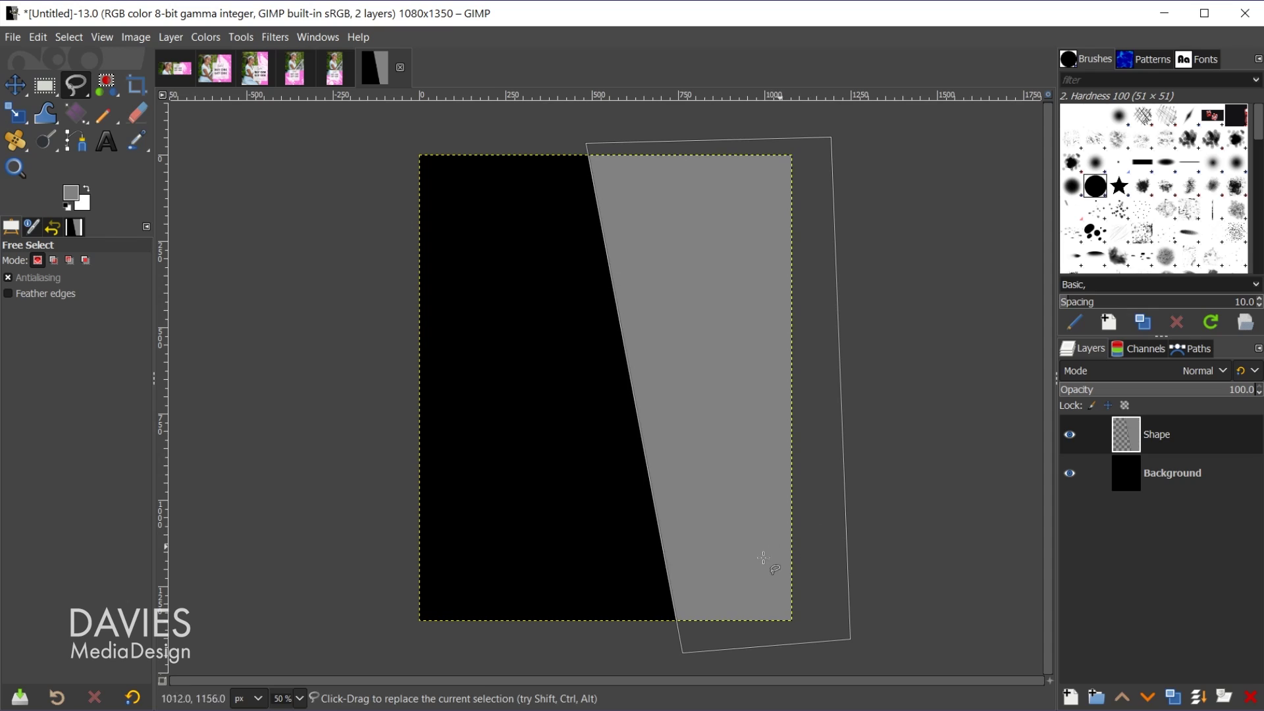
key(ctrl+shift+a)
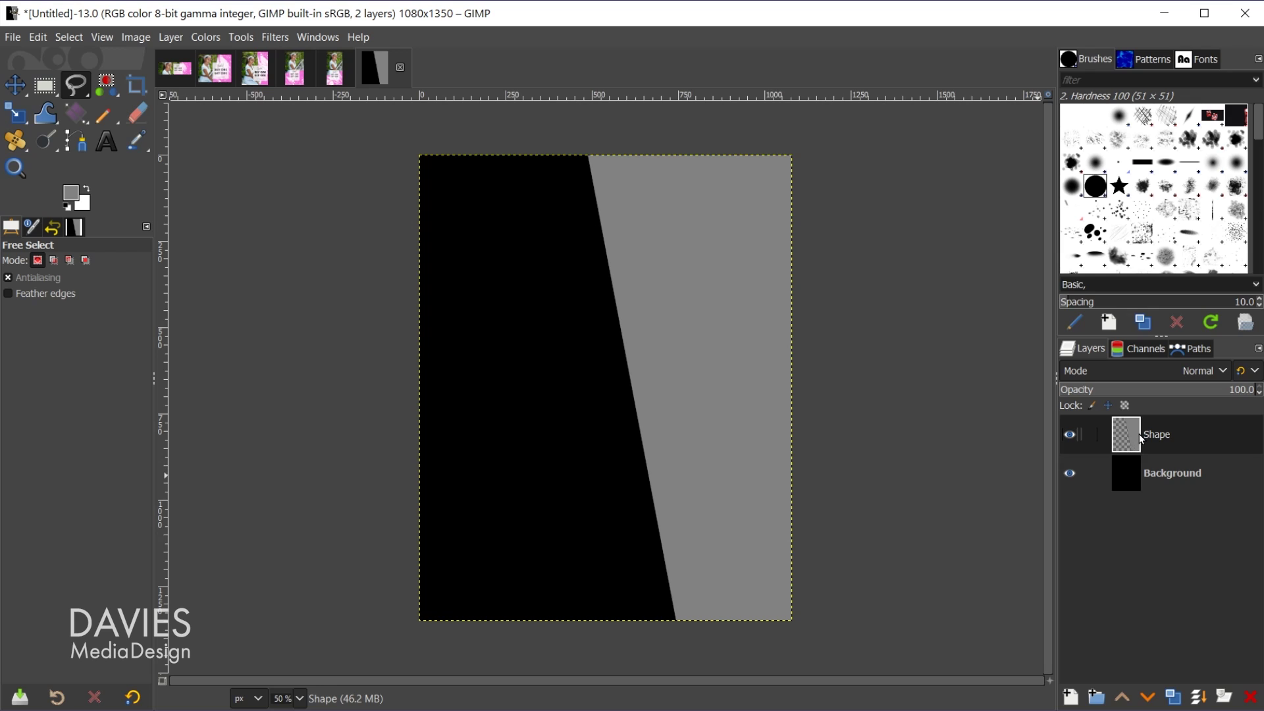
Add a white-filled layer named Text Box, 570 px wide and 630 px high, above the Shape layer
click(1071, 697)
drag(1098, 313, 829, 189)
text(Text Box)
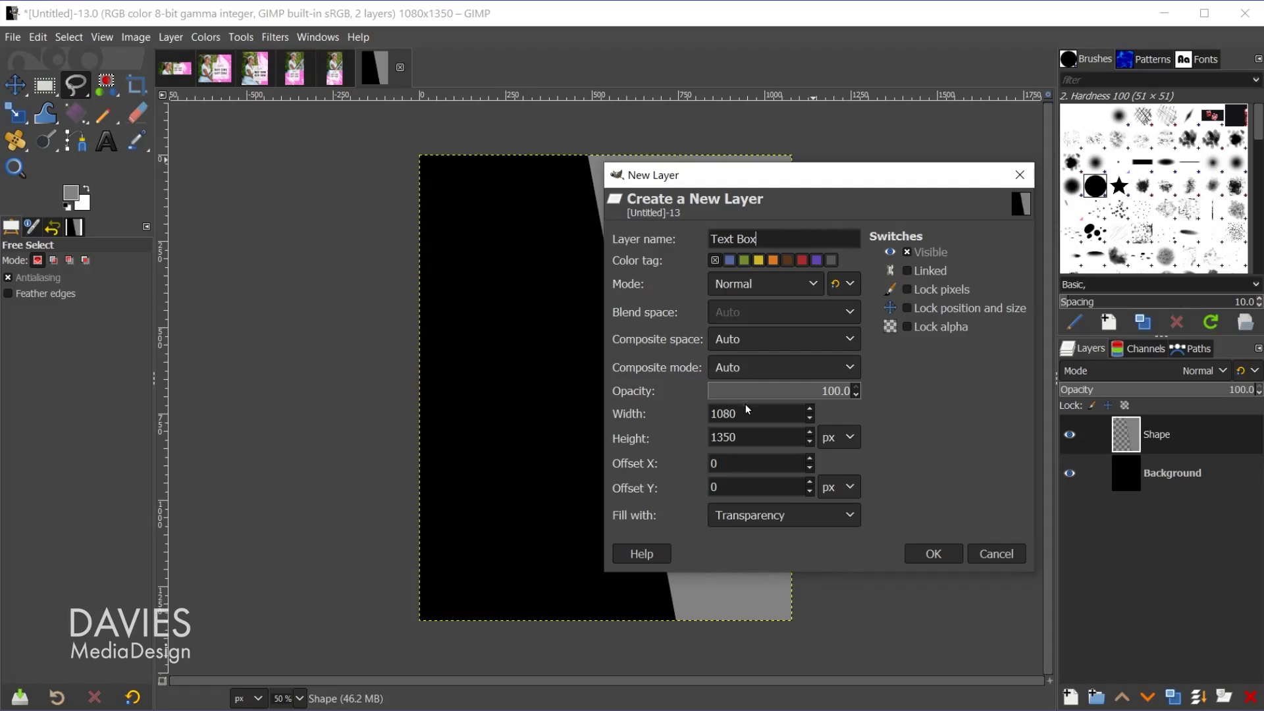
double_click(748, 412)
text(570)
key(Tab)
text(6)
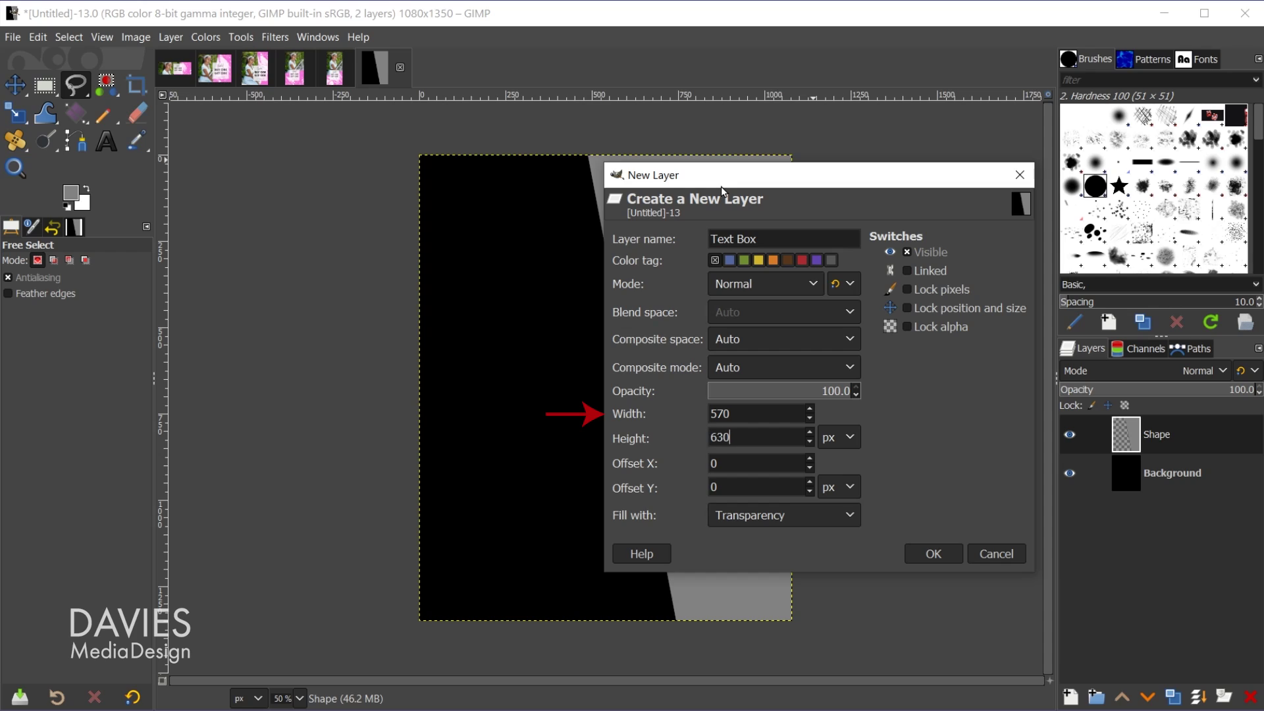
click(800, 520)
click(793, 576)
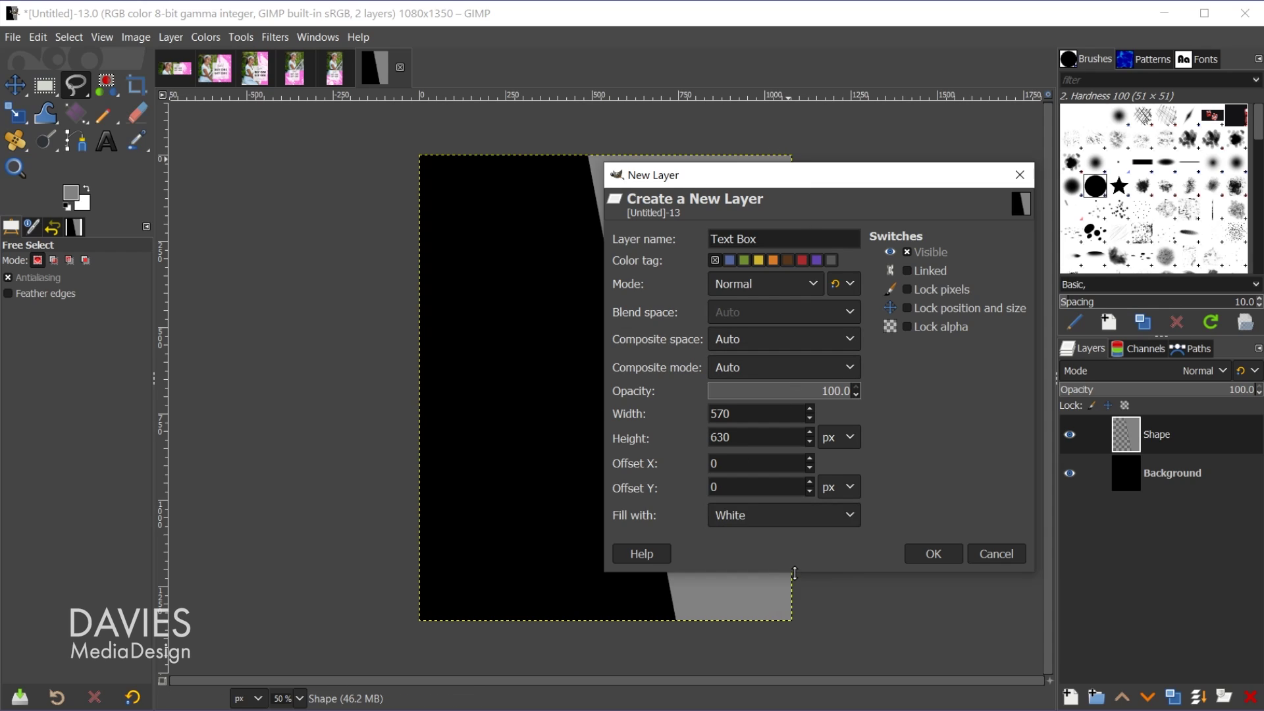
click(934, 554)
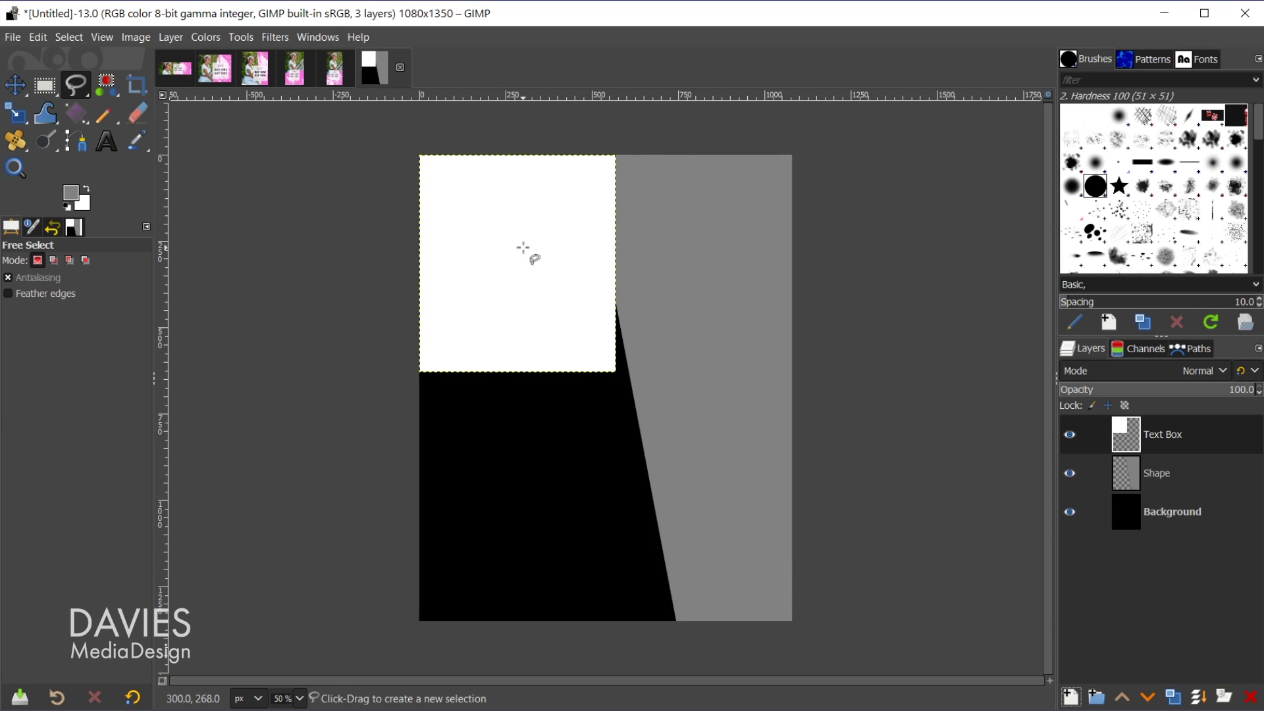
Move the Text Box layer to the canvas's lower right area, overlapping the slanted edge, and set its opacity to 75.7
key(m)
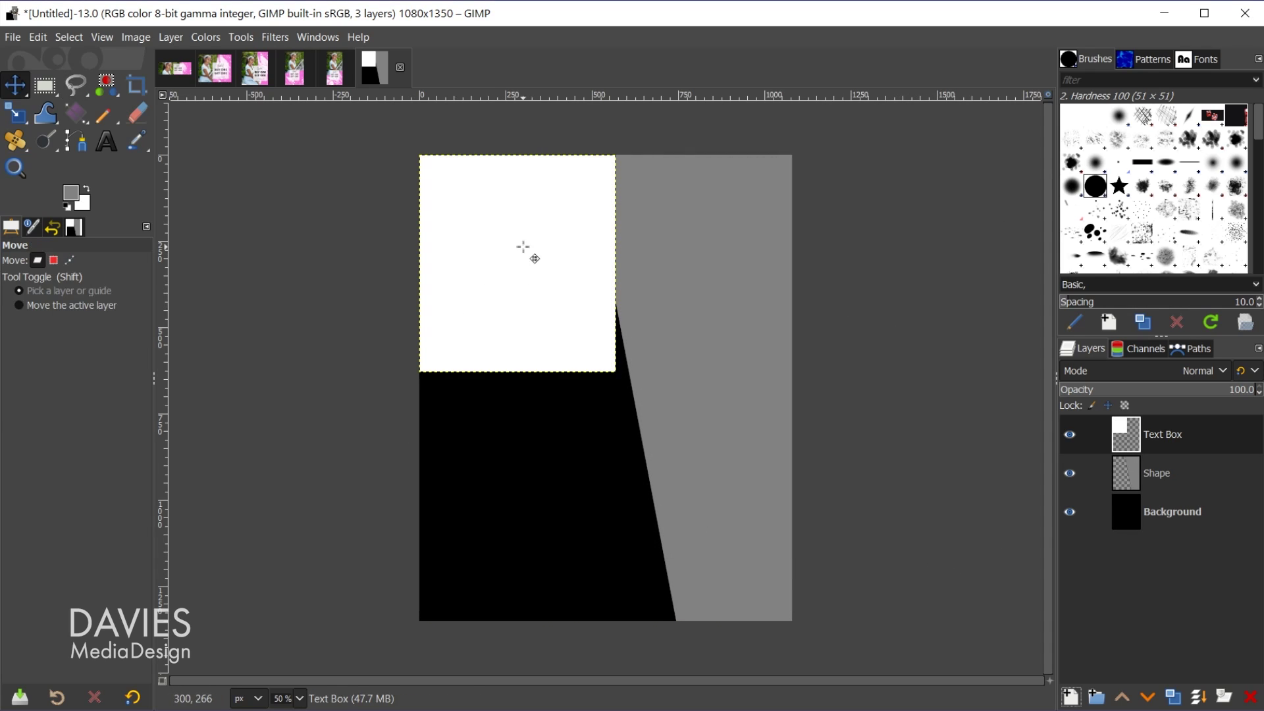
drag(641, 399, 703, 453)
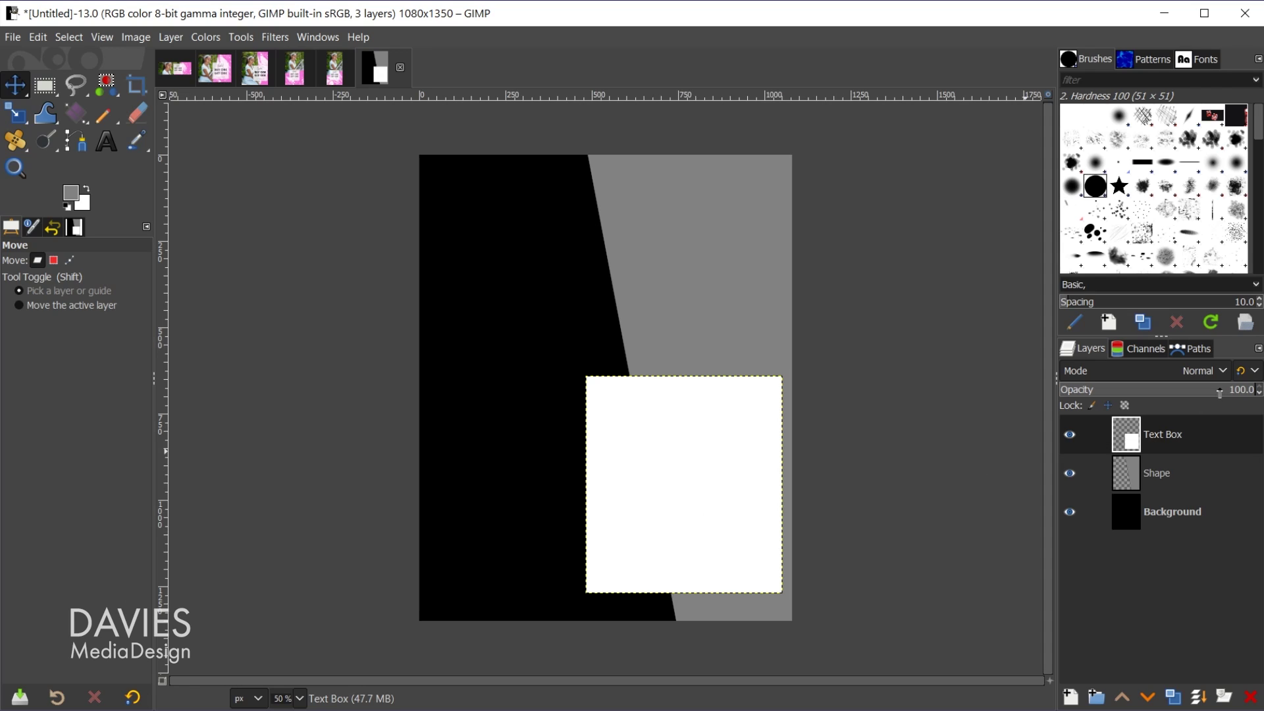
drag(1220, 393, 1211, 393)
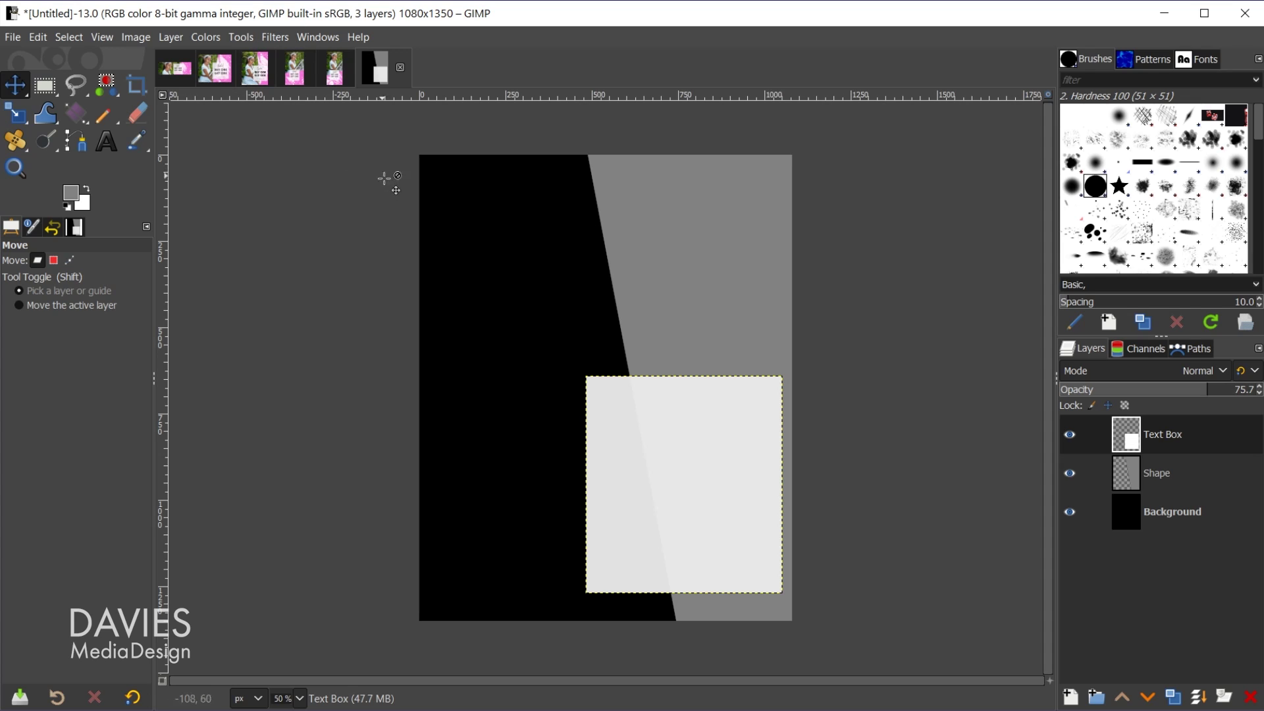
click(10, 37)
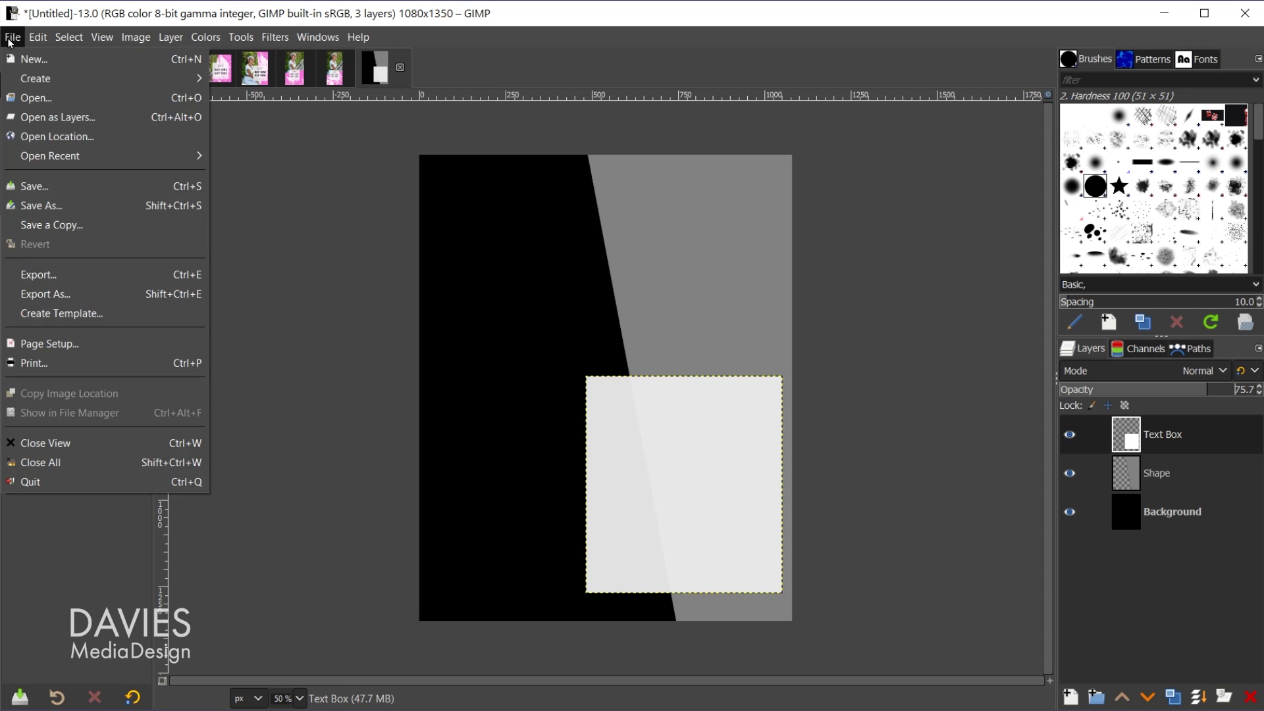
click(50, 208)
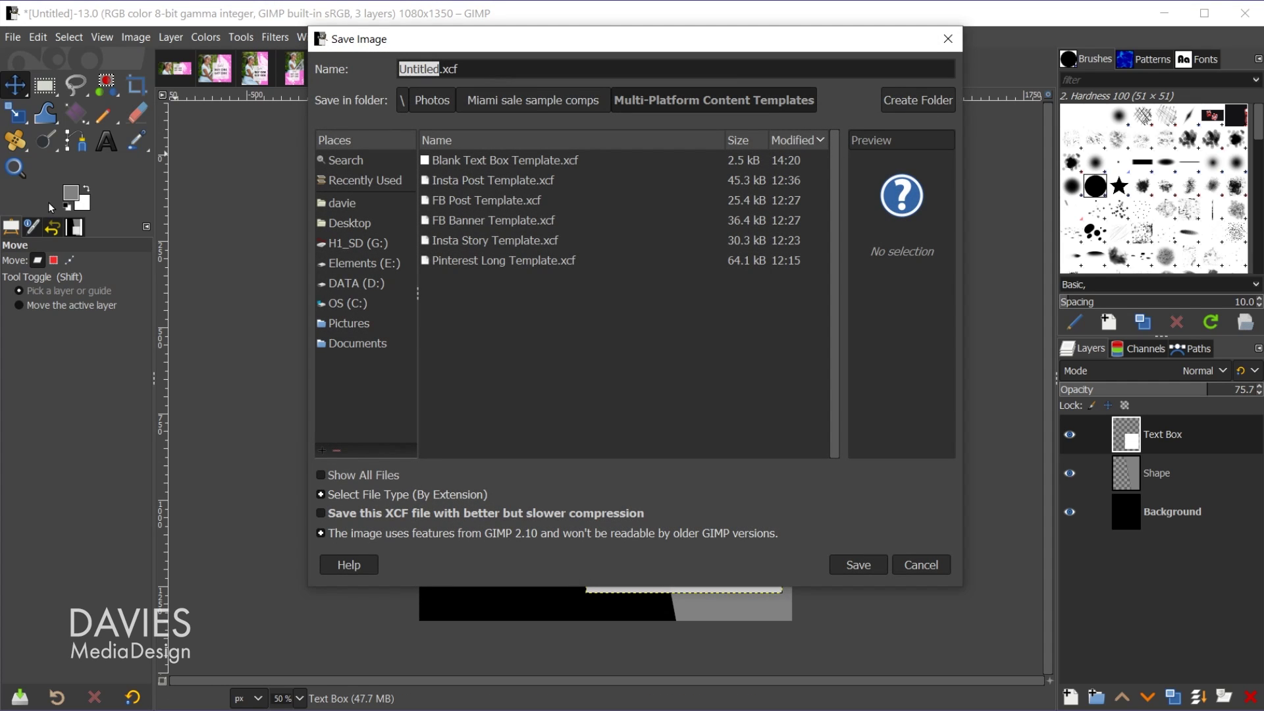
click(477, 181)
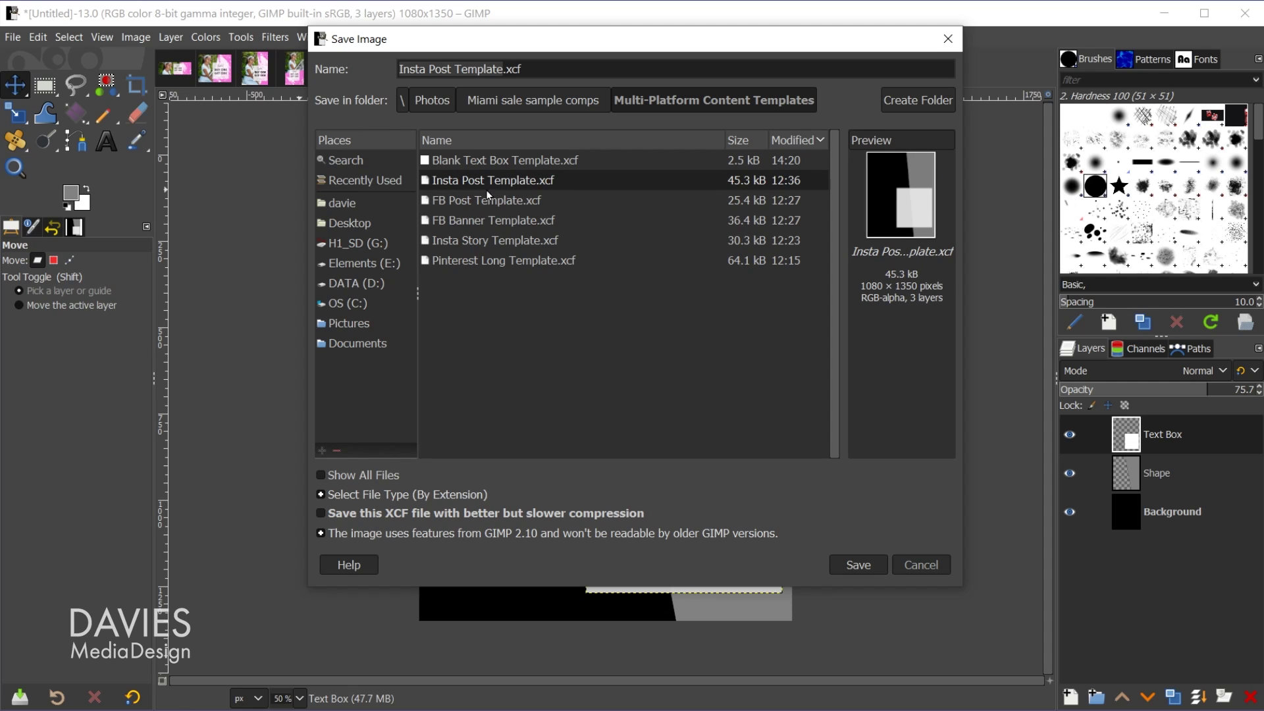
click(501, 68)
click(920, 565)
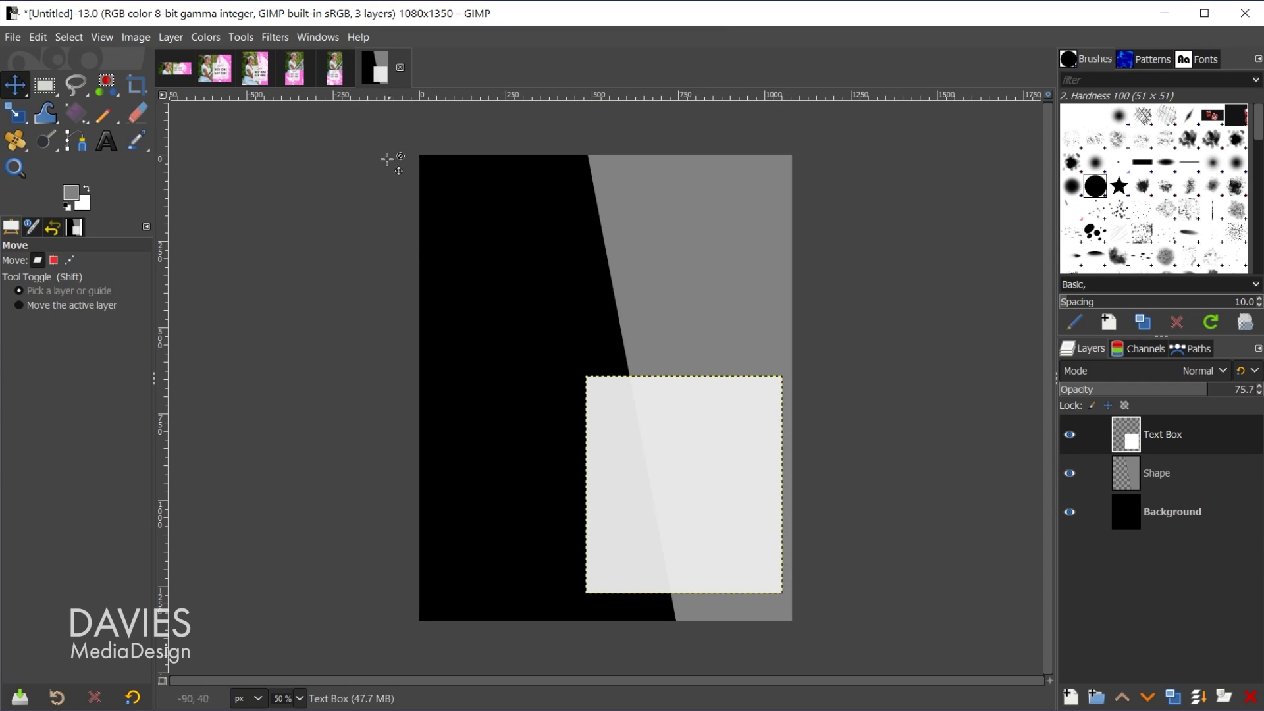
Close the untitled image, discarding its changes, and open all six files from the Multi-Platform Content Templates folder in GIMP
click(400, 67)
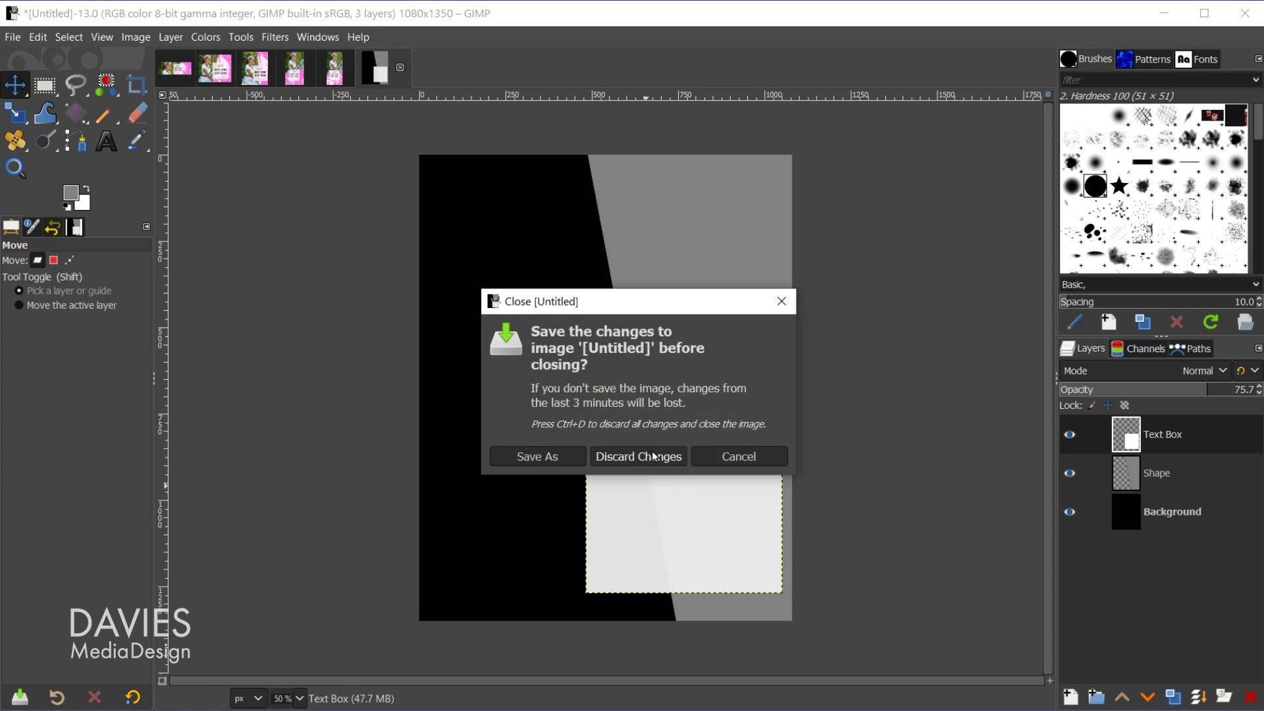
click(653, 455)
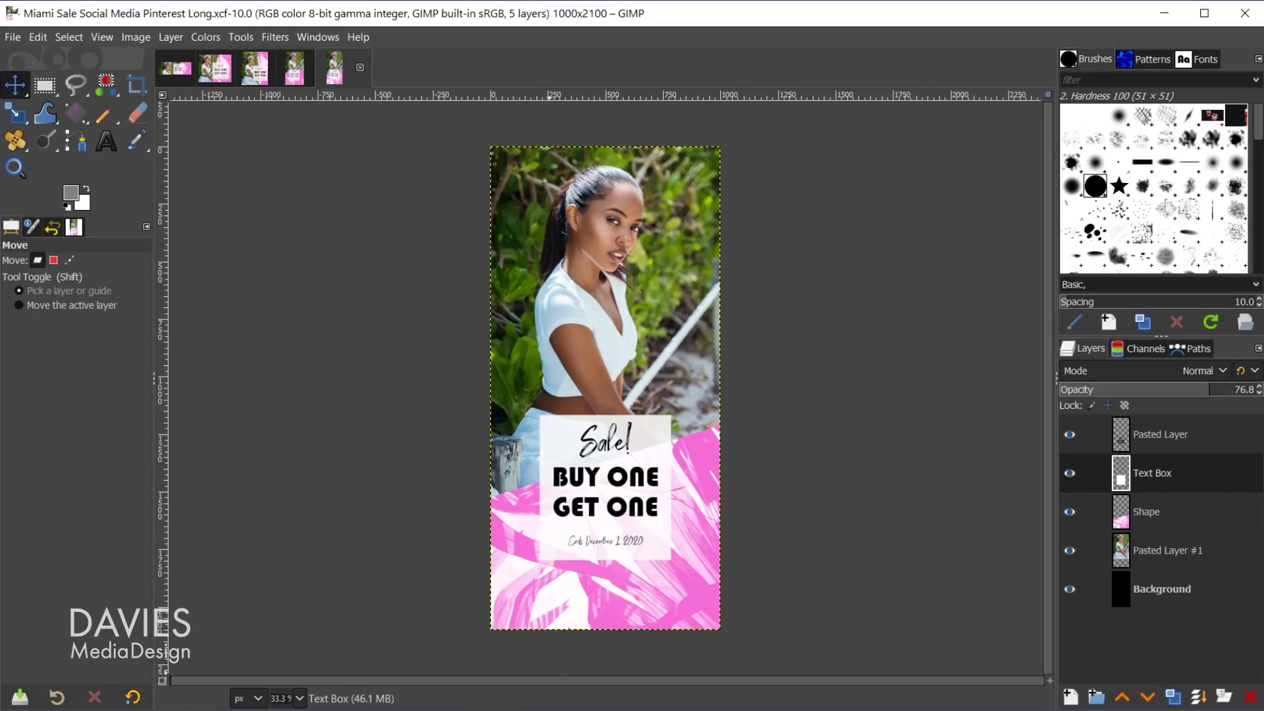
mouse_move(460, 698)
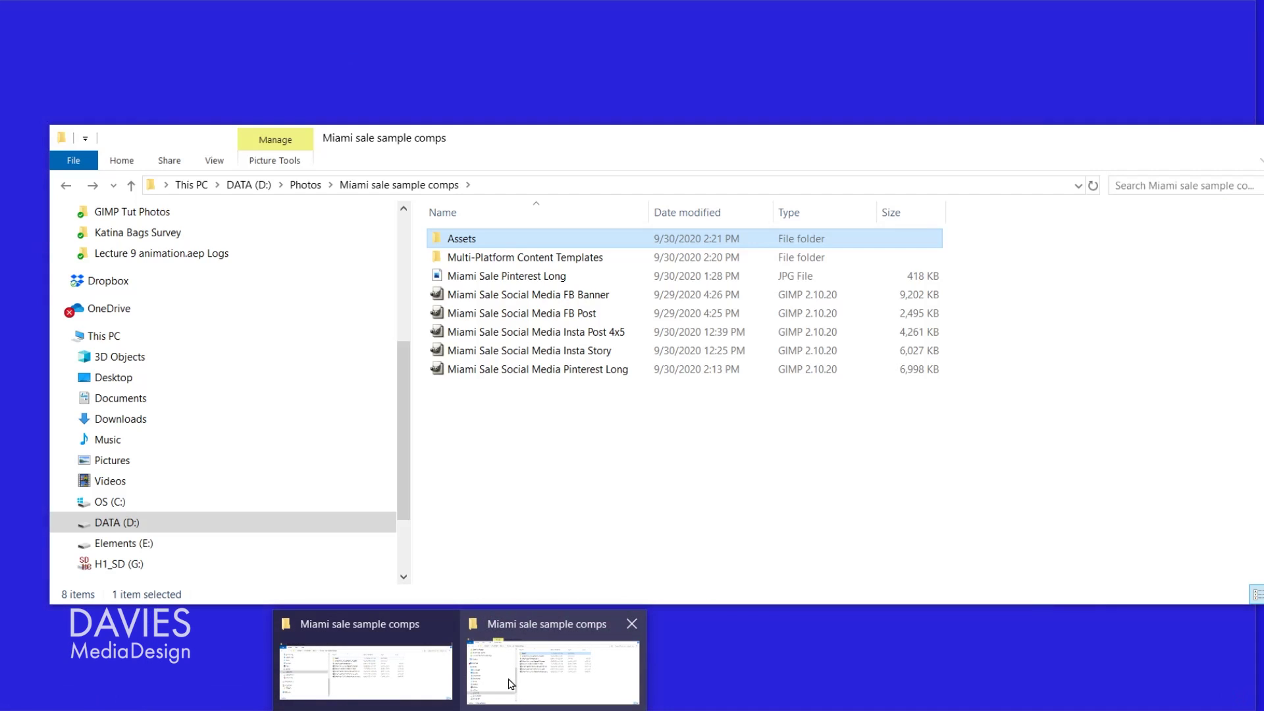
click(511, 685)
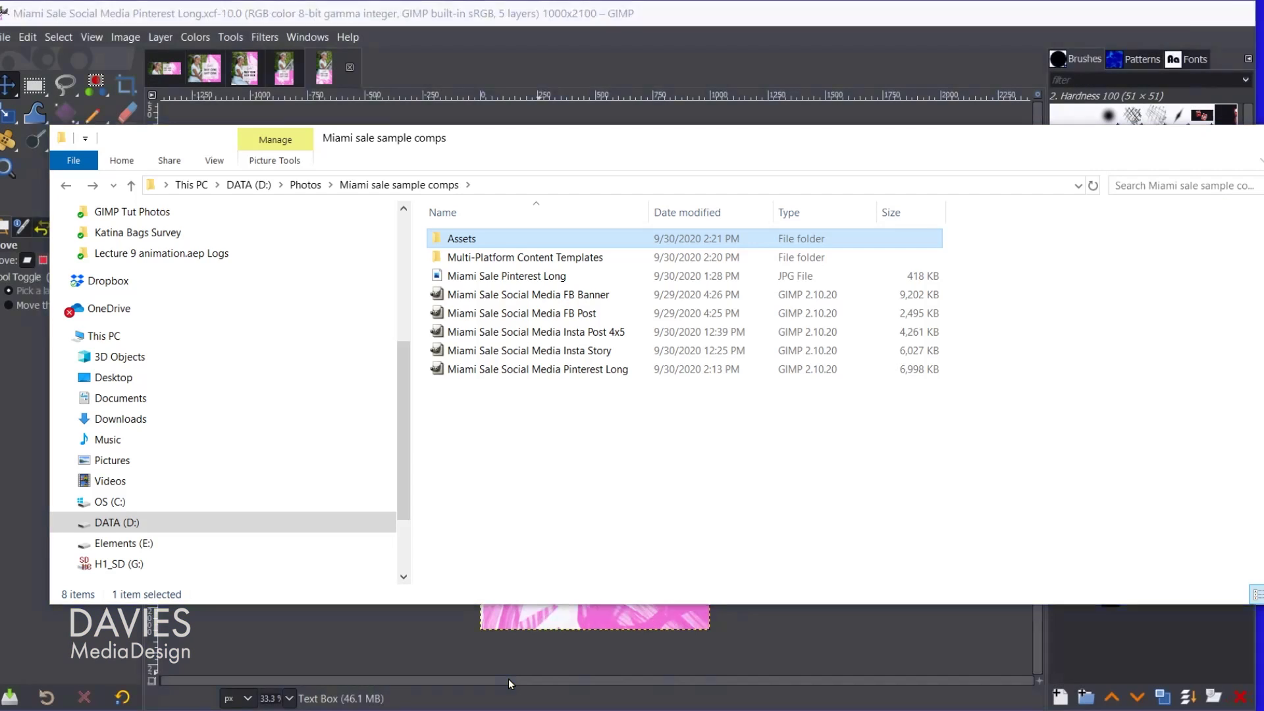
double_click(568, 260)
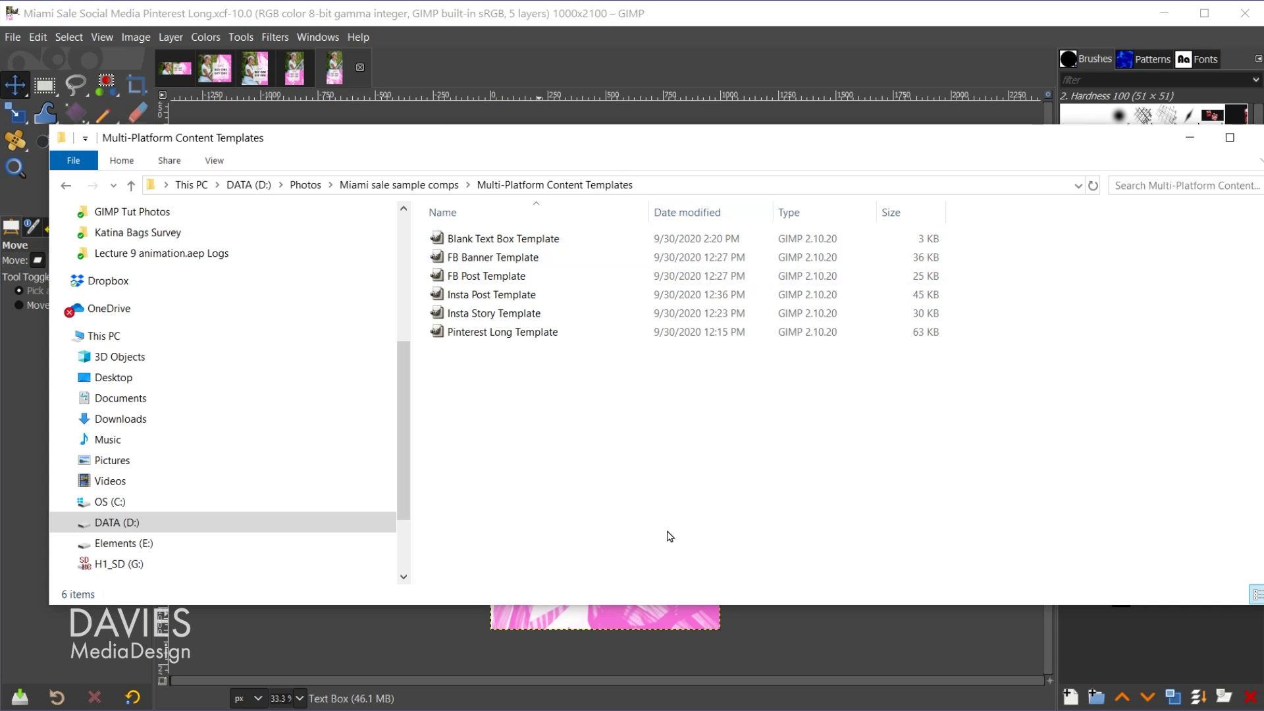
drag(552, 394, 86, 61)
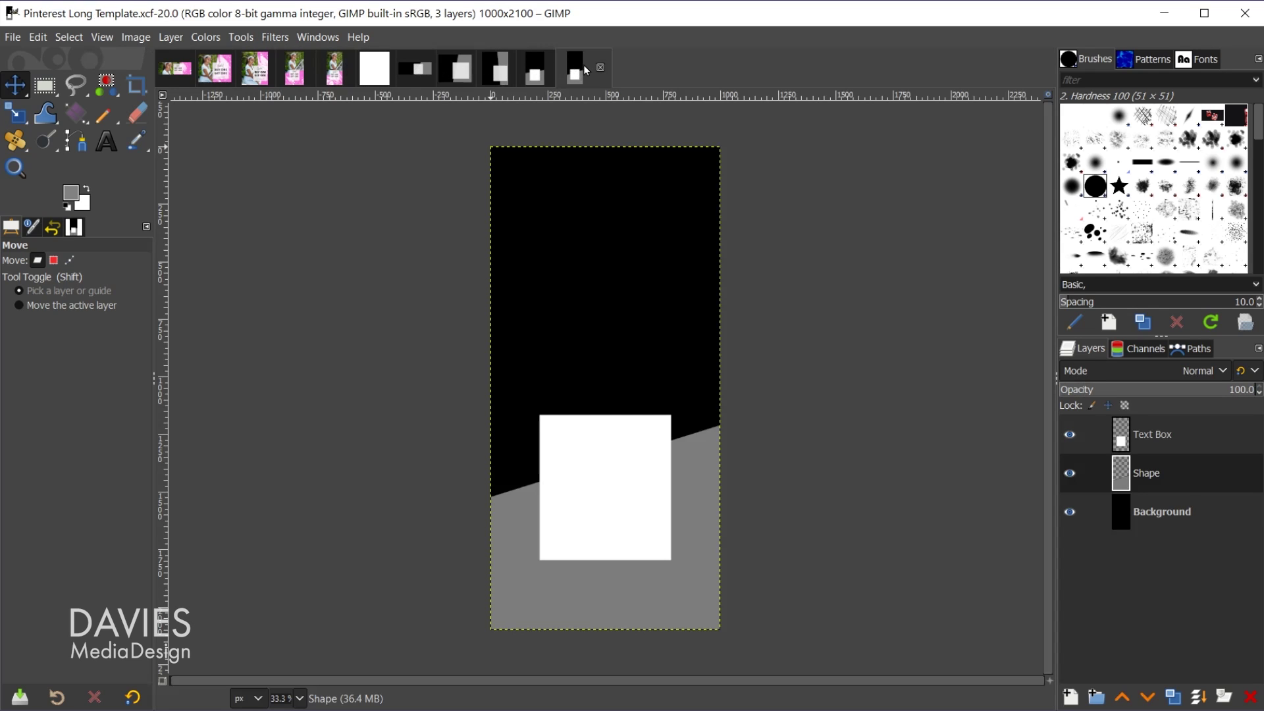
Review the opened Insta Story, Insta Post, FB Post and FB Banner templates one after another
click(537, 72)
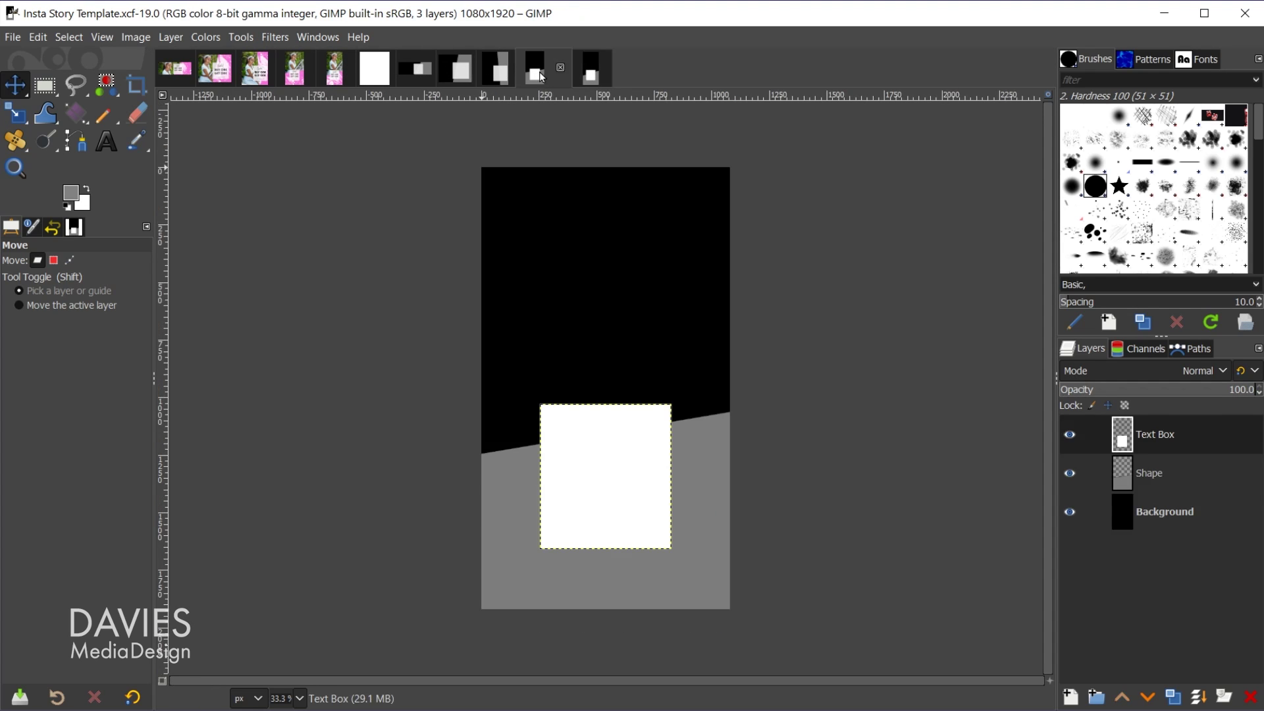
click(498, 74)
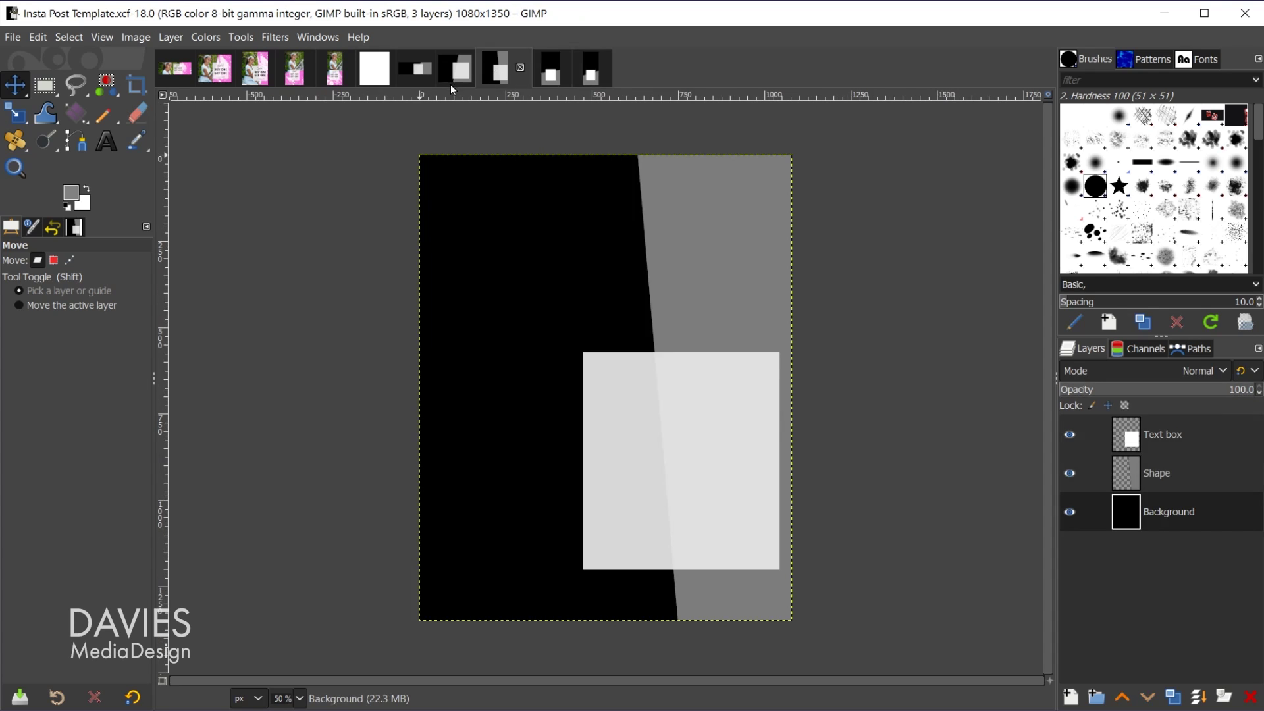
click(457, 73)
click(417, 68)
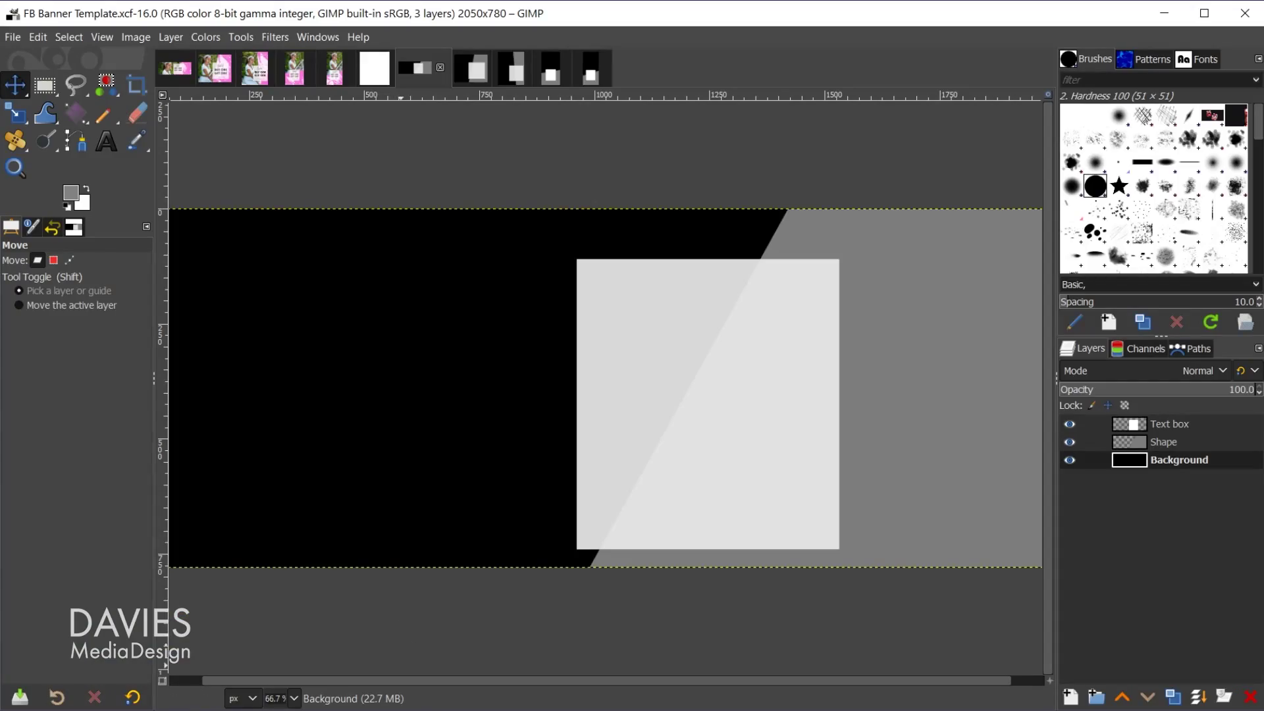
Open the two photos and Sale Text Box with Text from the Assets folder in GIMP, converting both photos to the built-in sRGB profile
mouse_move(460, 708)
click(553, 672)
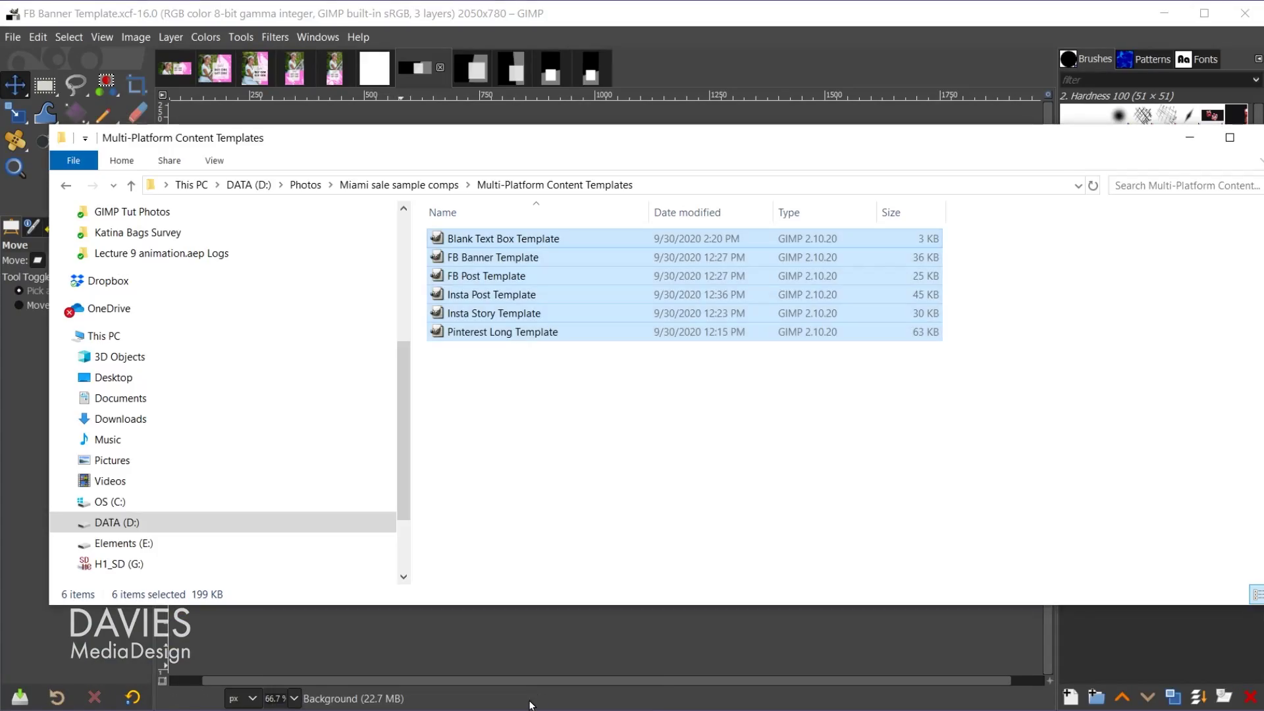
click(67, 187)
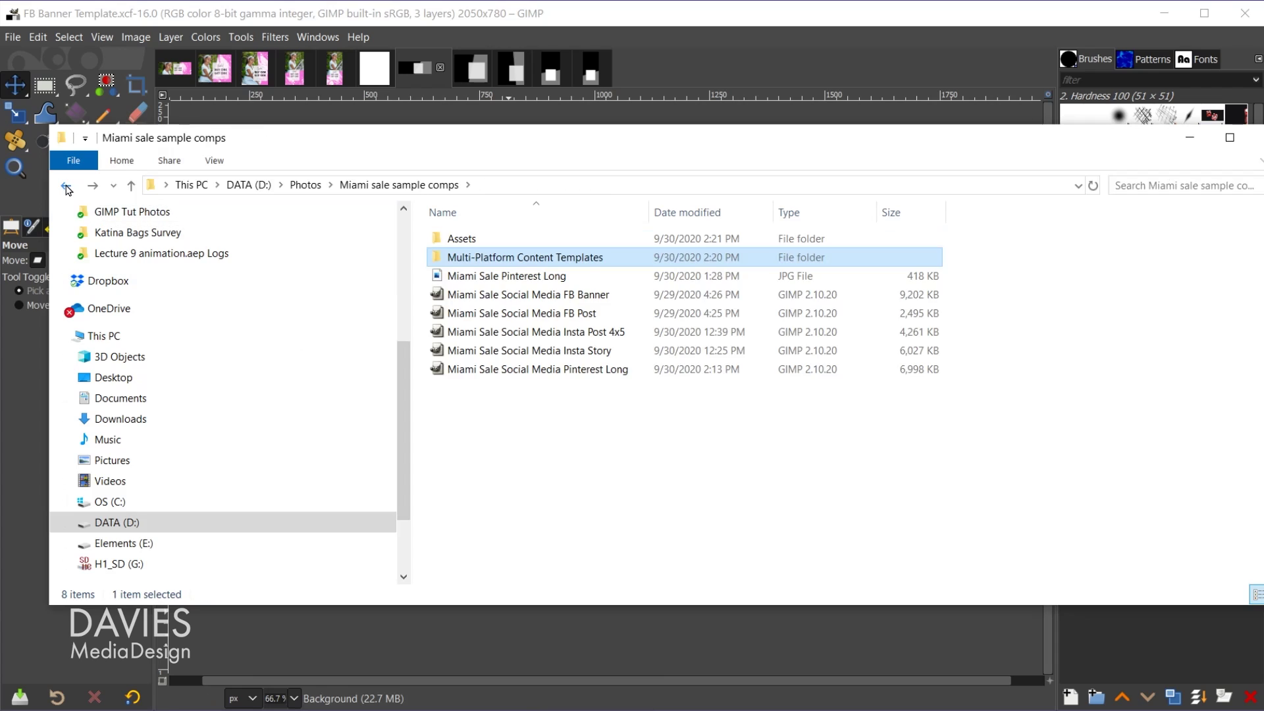
double_click(468, 240)
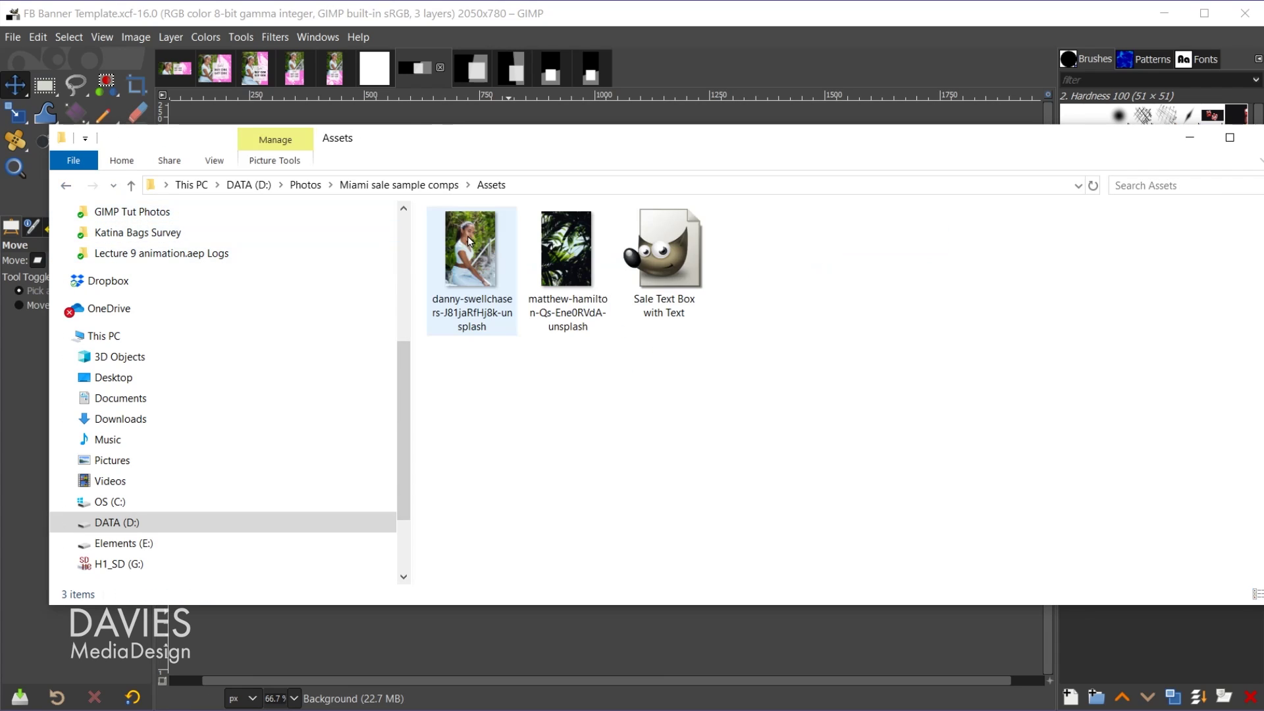
click(477, 241)
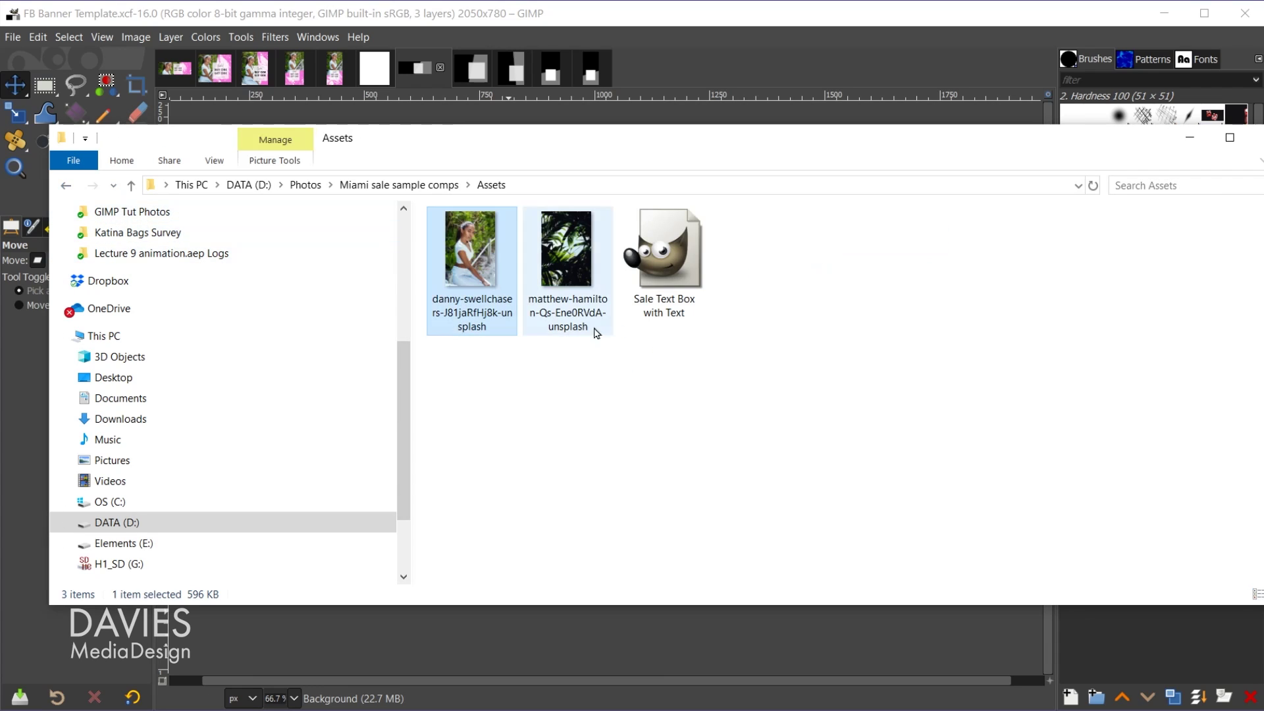
shift+click(680, 275)
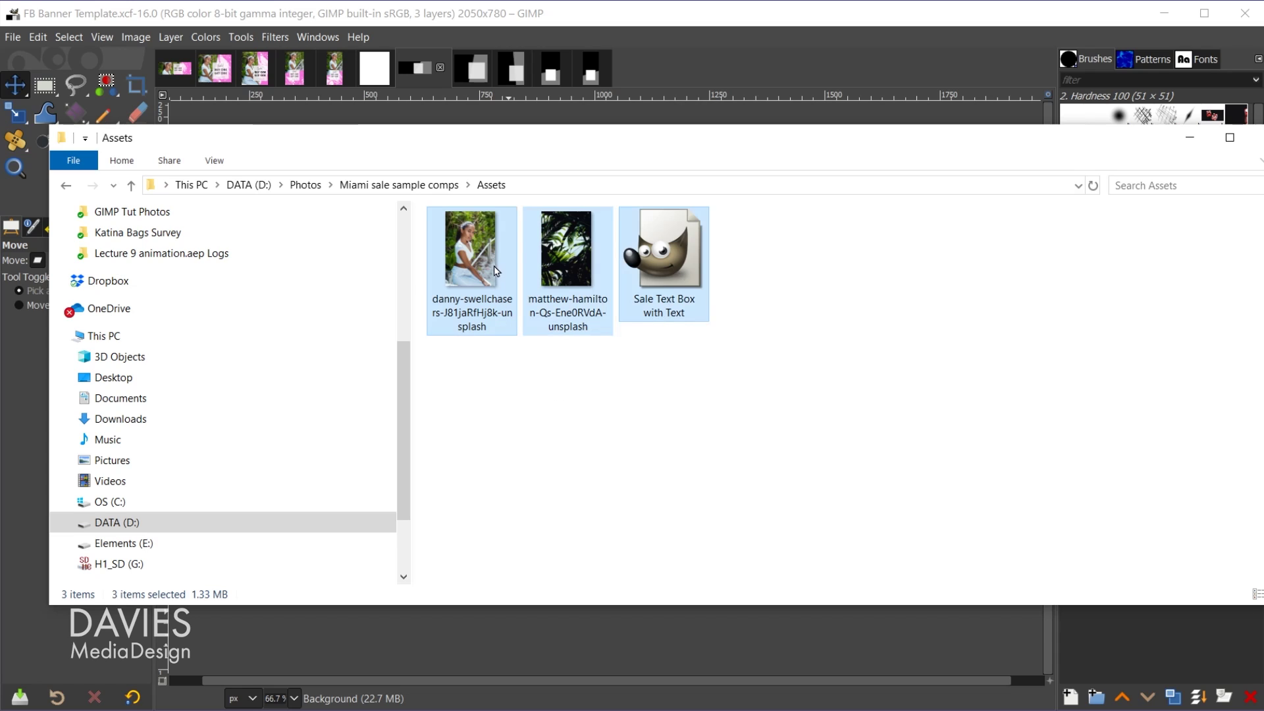
drag(487, 266, 116, 61)
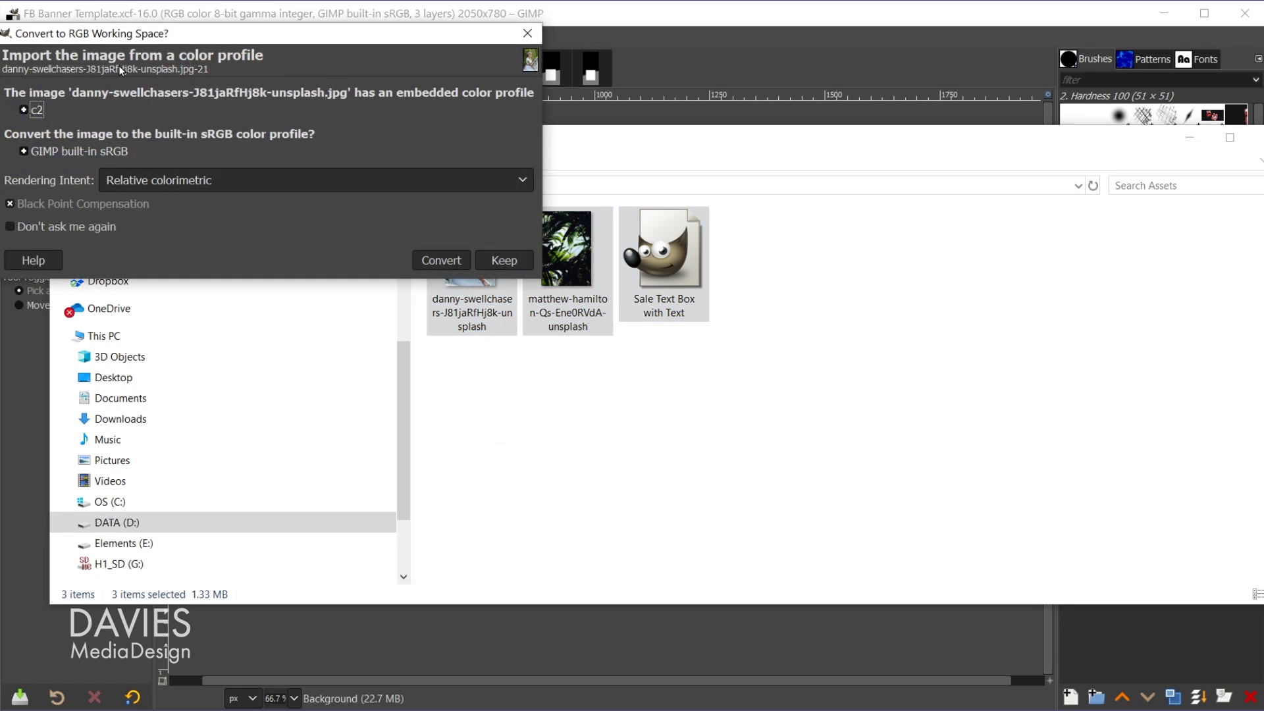
click(440, 259)
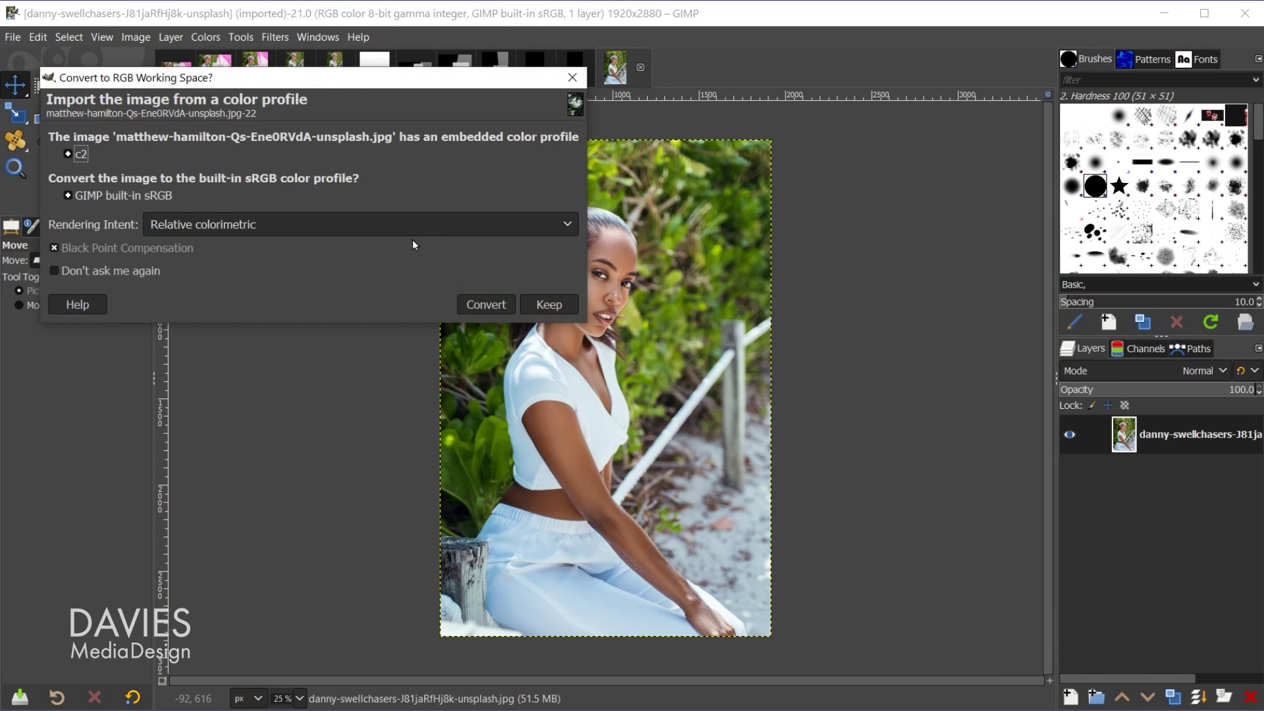
click(486, 304)
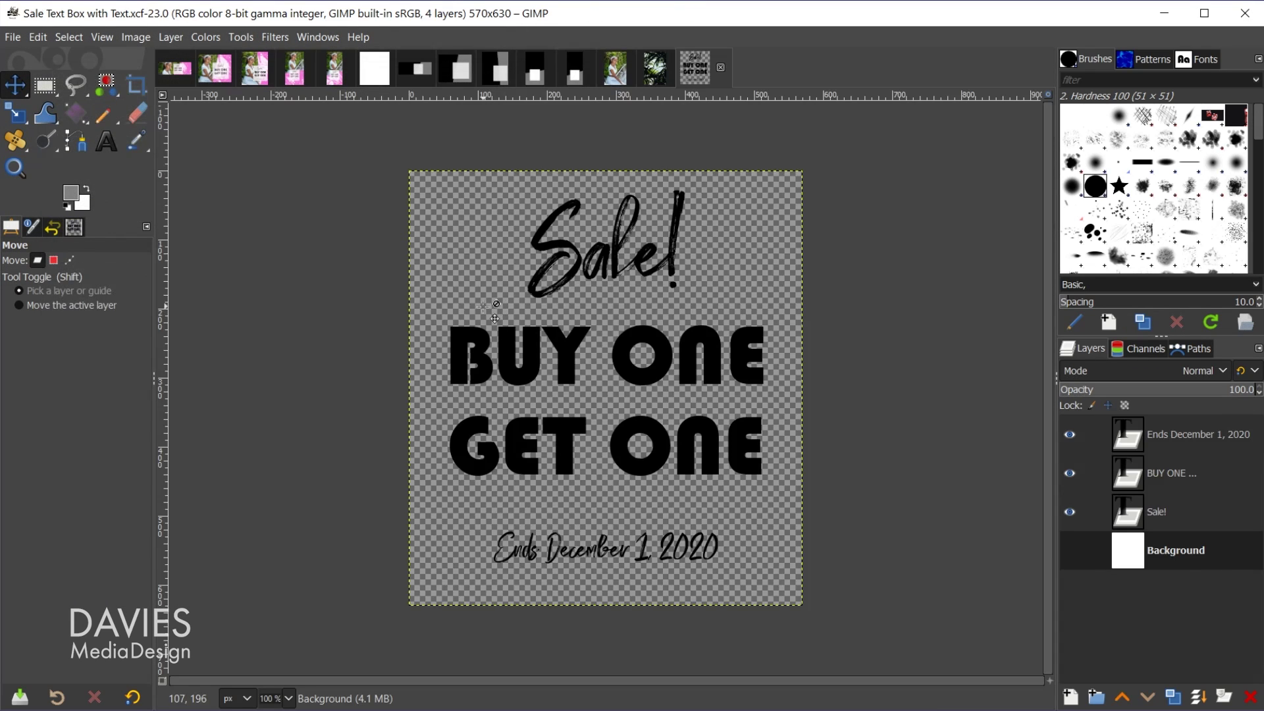
View the woman's photo, the leaf photo and the sale text image, and bring up the FB Post template
click(618, 80)
click(666, 75)
click(709, 66)
click(460, 76)
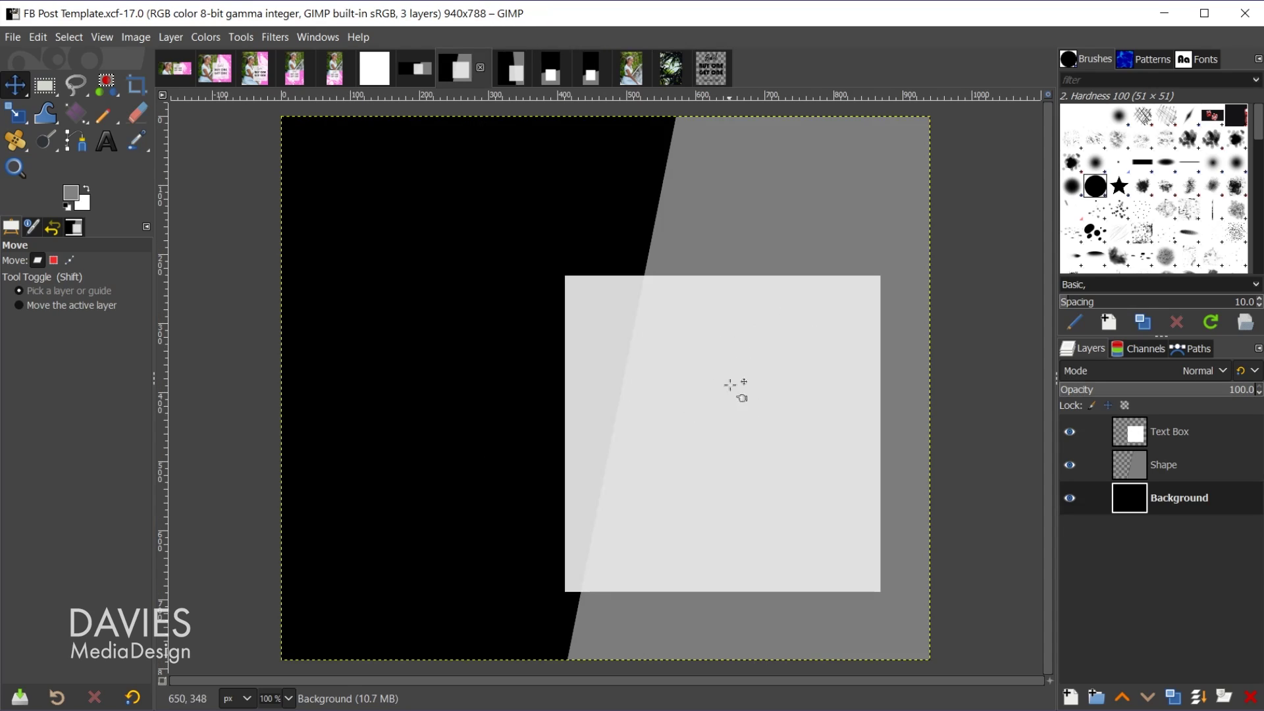
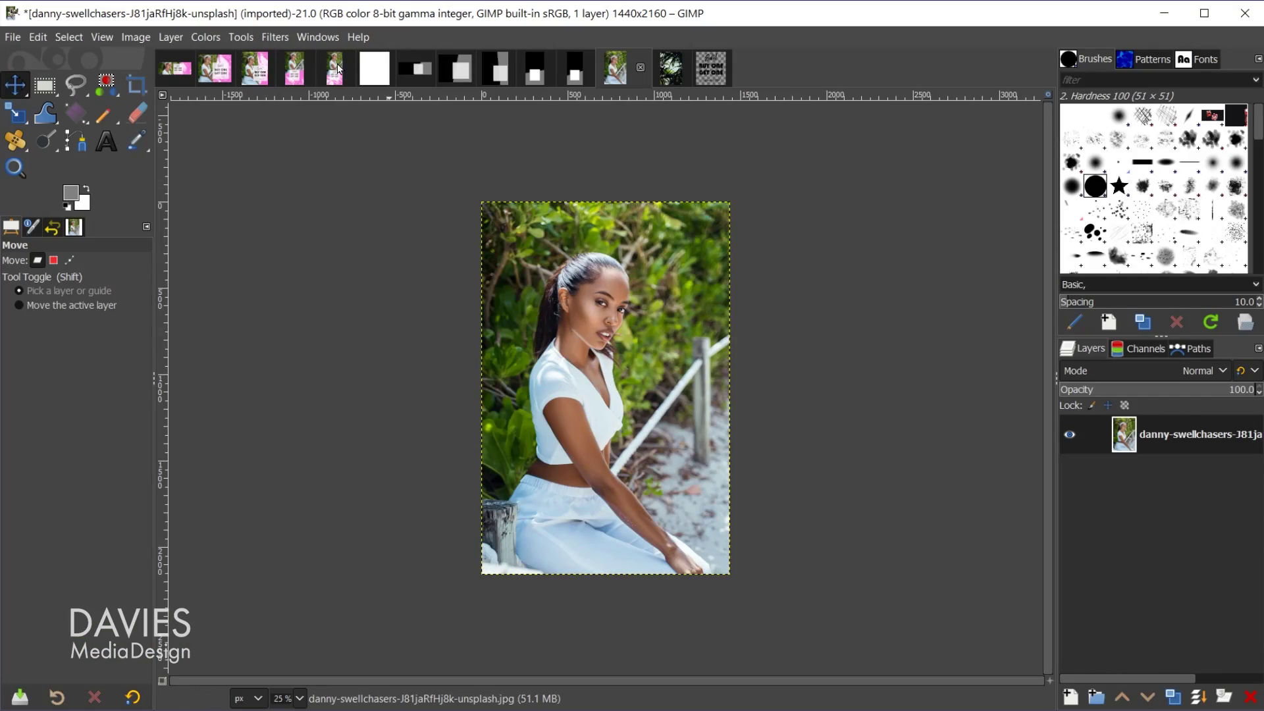
Show the Buffers dialog in the dock beside the brushes, patterns and fonts
click(318, 37)
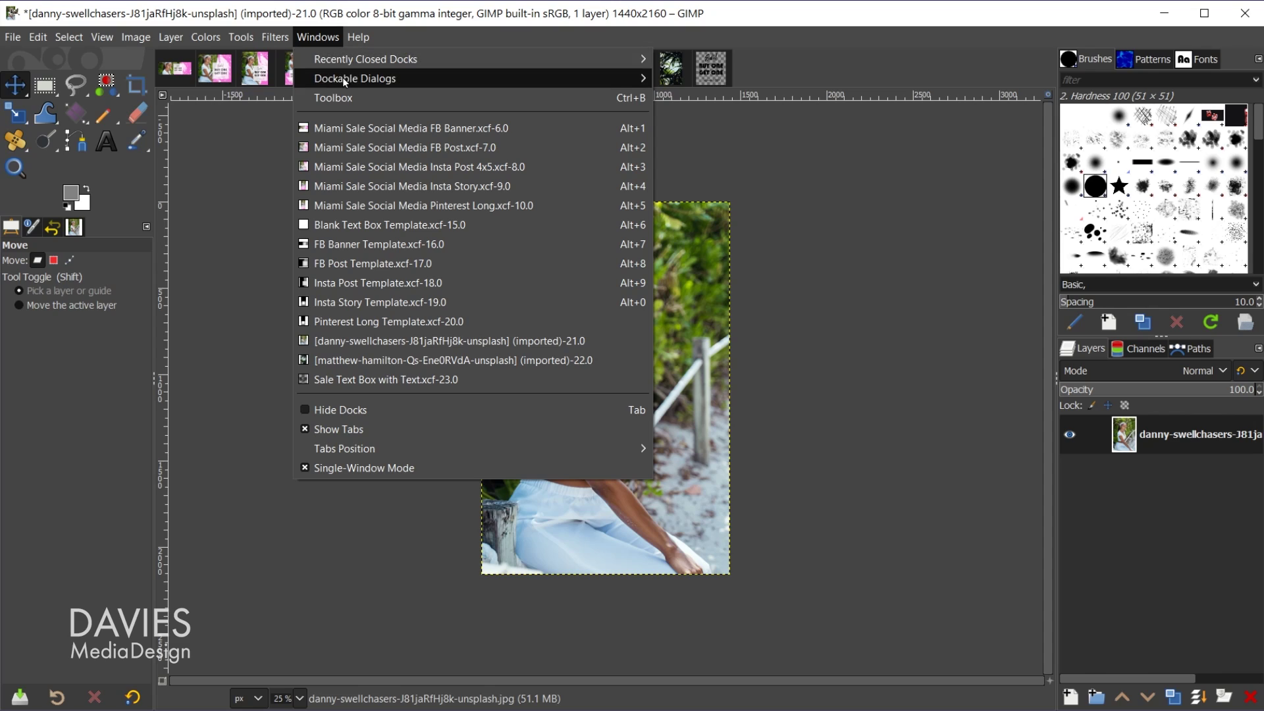
mouse_move(342, 77)
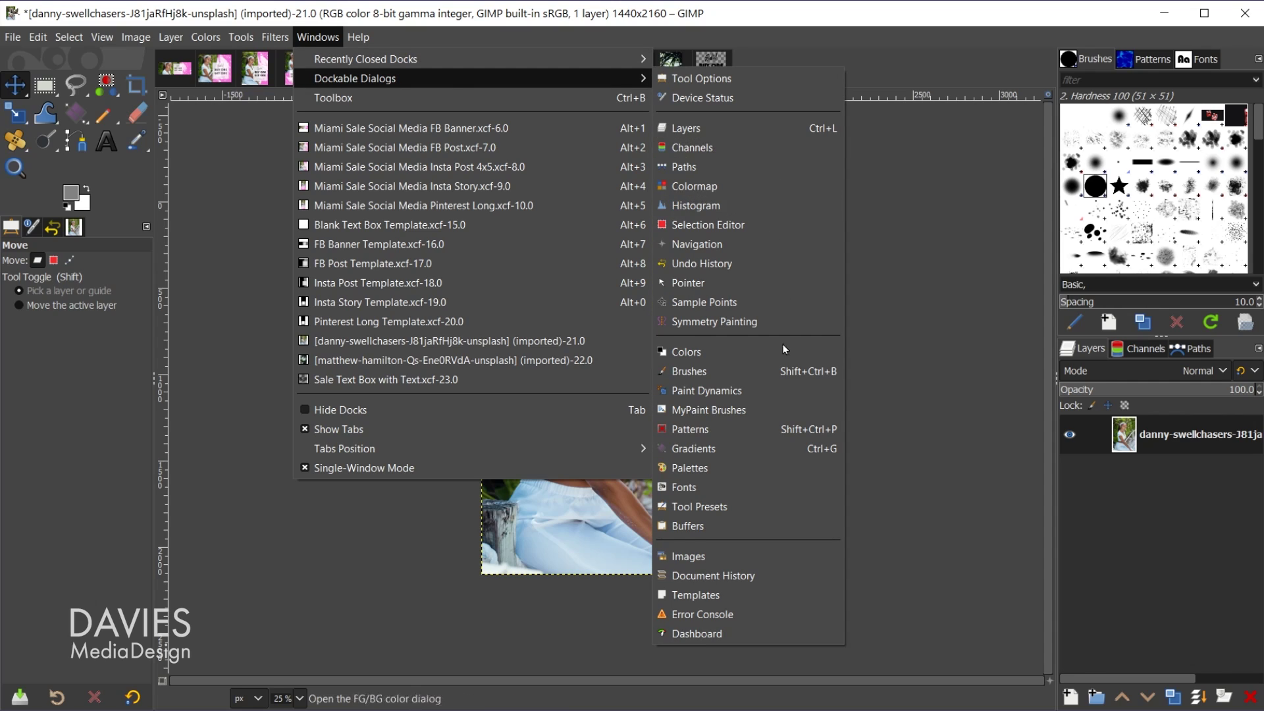
click(688, 526)
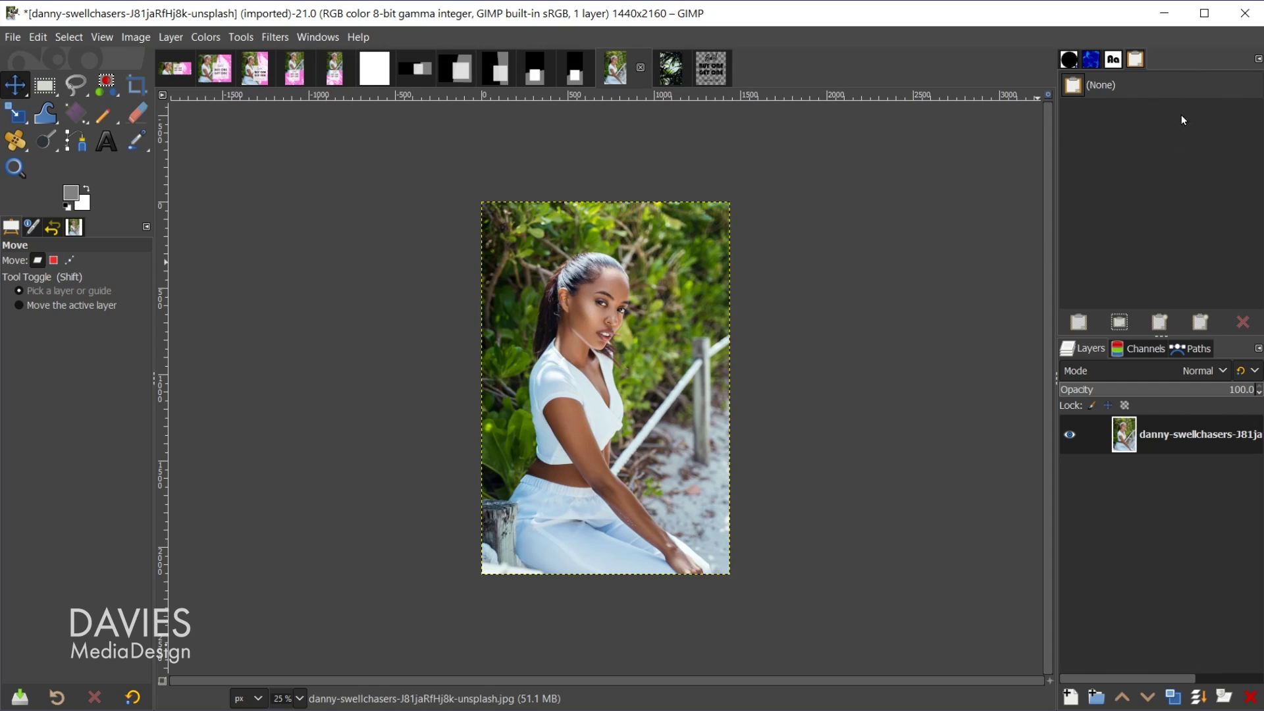
Copy the woman's photo into a named buffer called Female Model
click(38, 39)
mouse_move(70, 290)
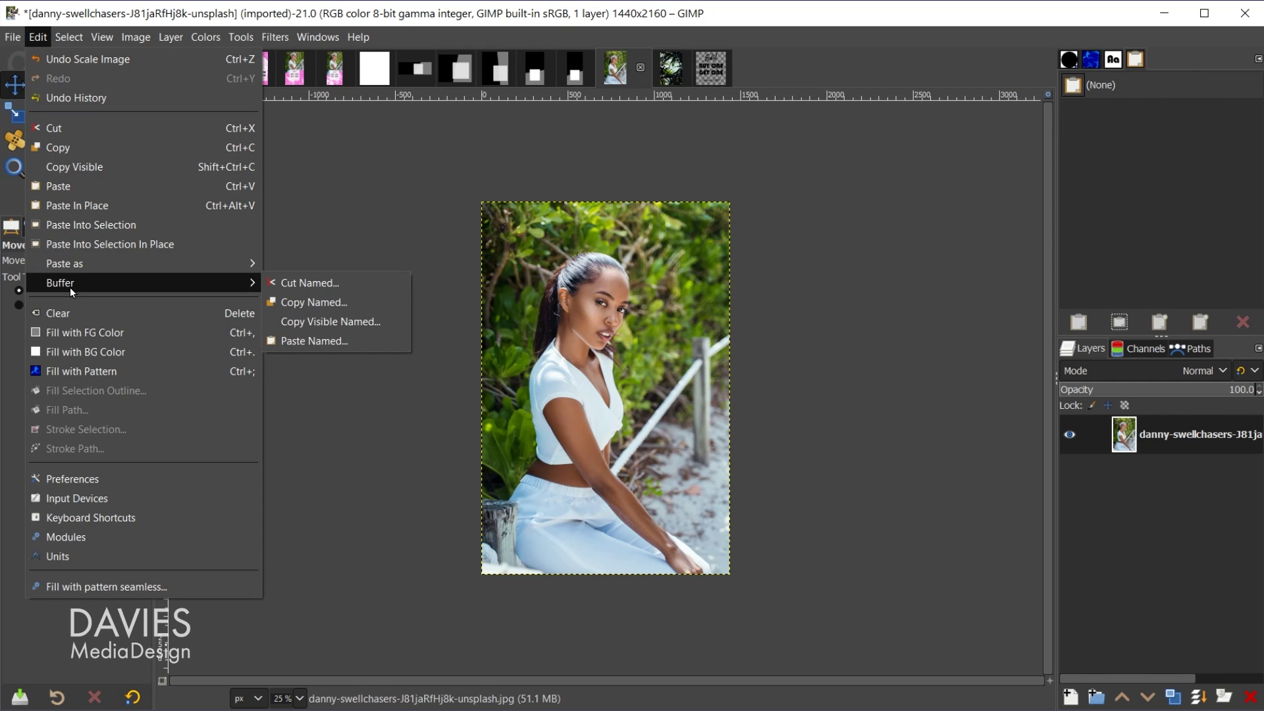
click(331, 302)
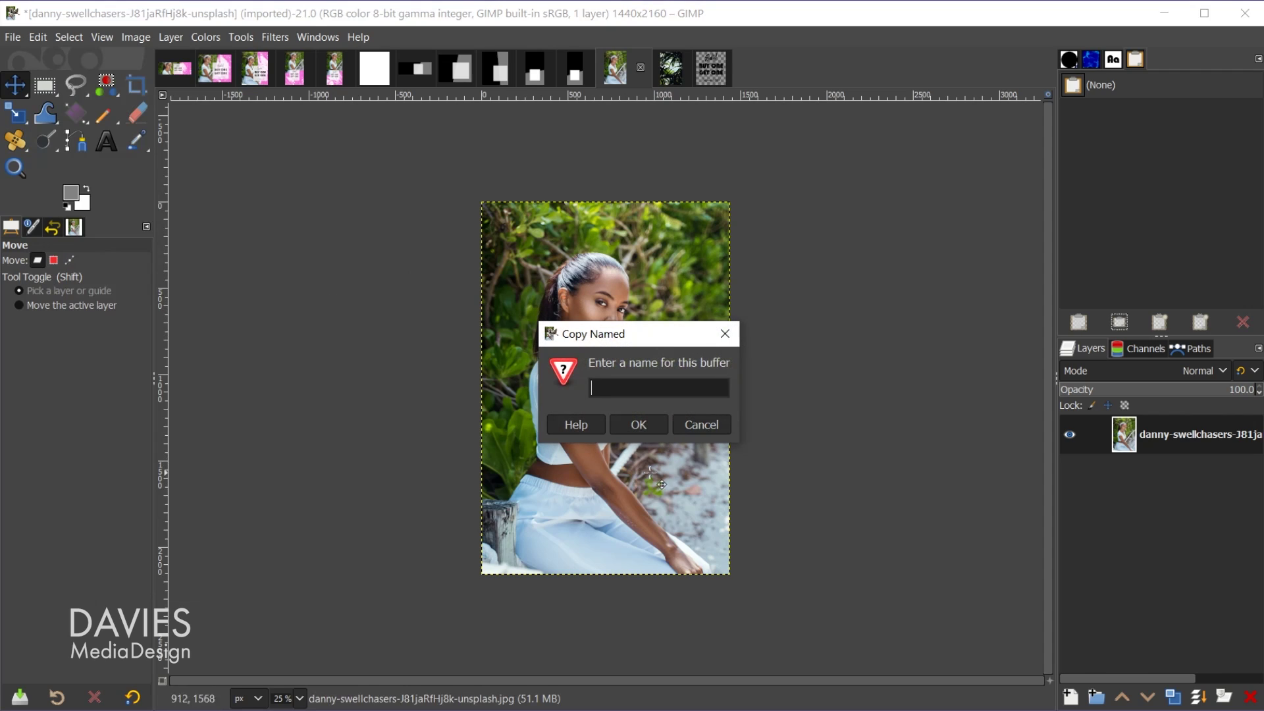
text(Female Model)
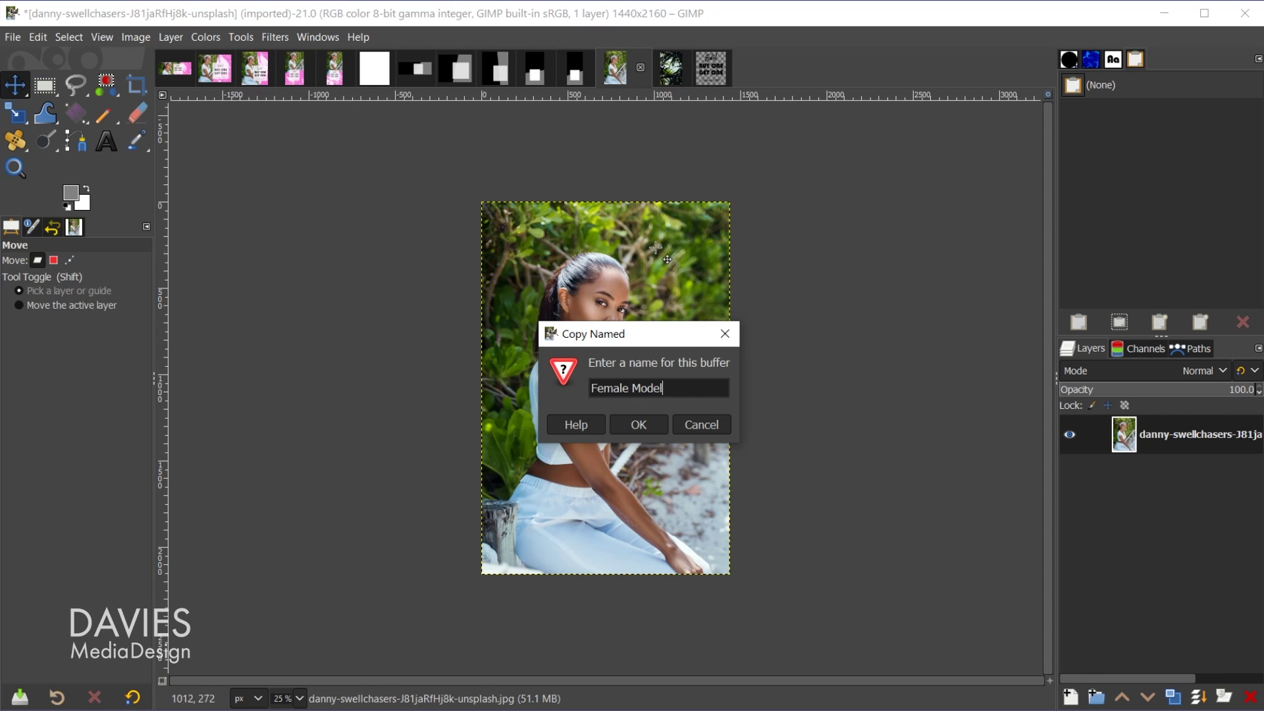
click(639, 425)
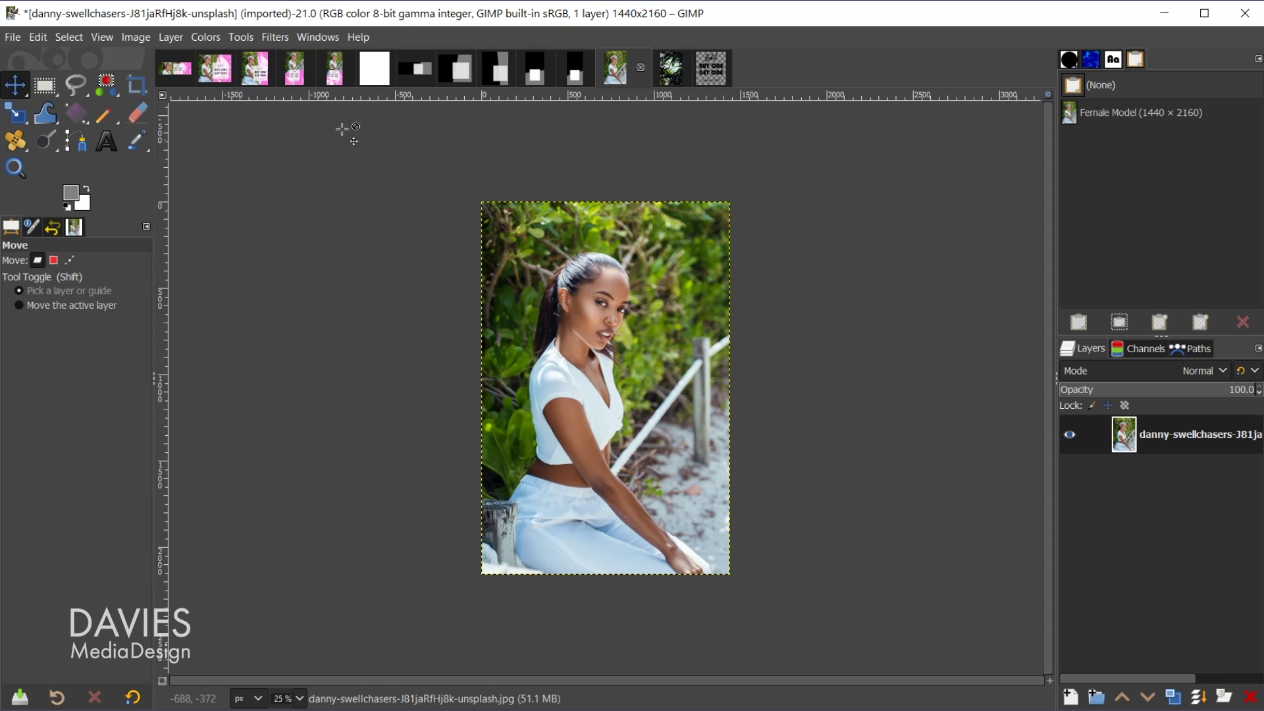
Scale the woman's photo to 75% of its width and height
click(136, 39)
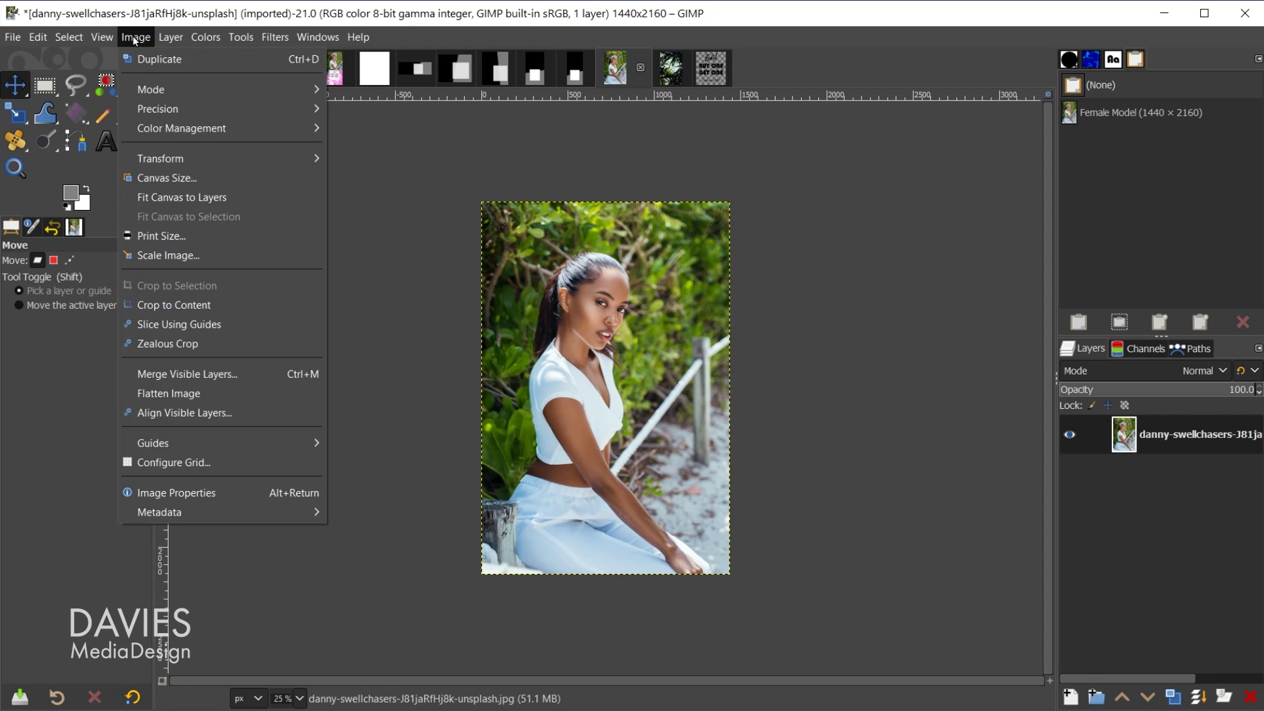
click(157, 256)
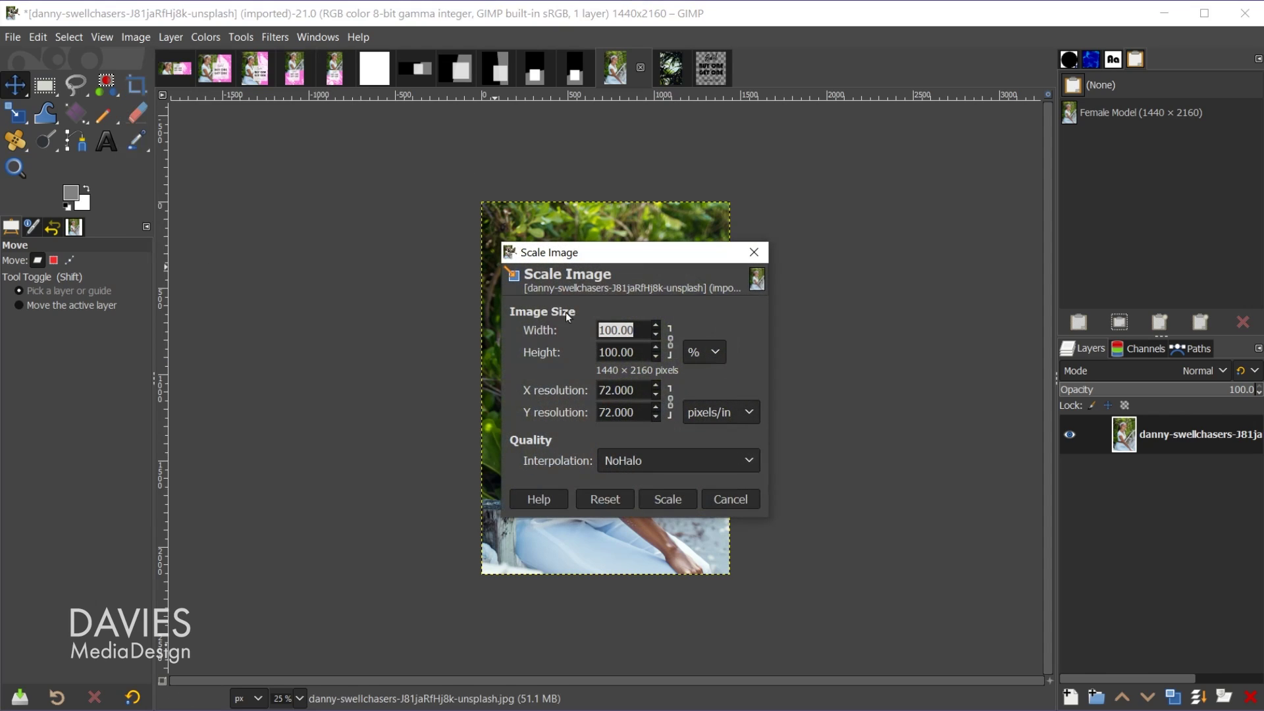
text(75)
key(Tab)
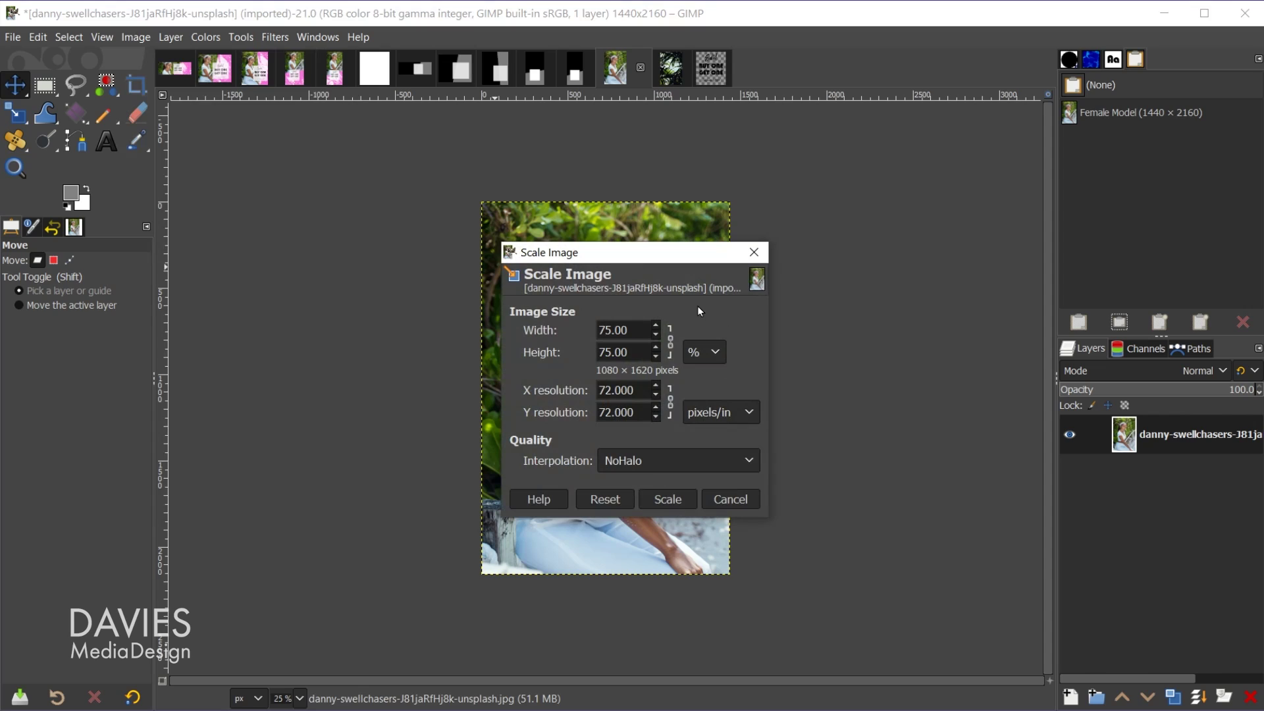
click(667, 500)
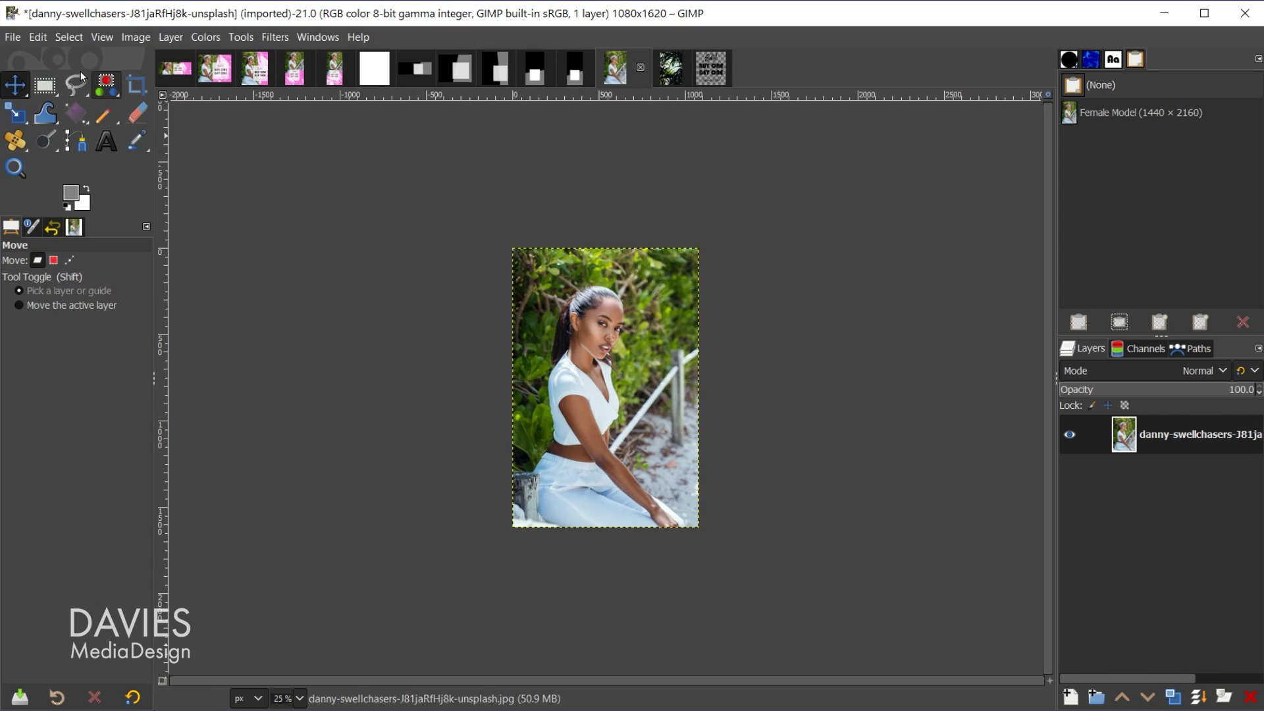
Copy the scaled photo of the woman into a named buffer called Female Model 75%
click(39, 38)
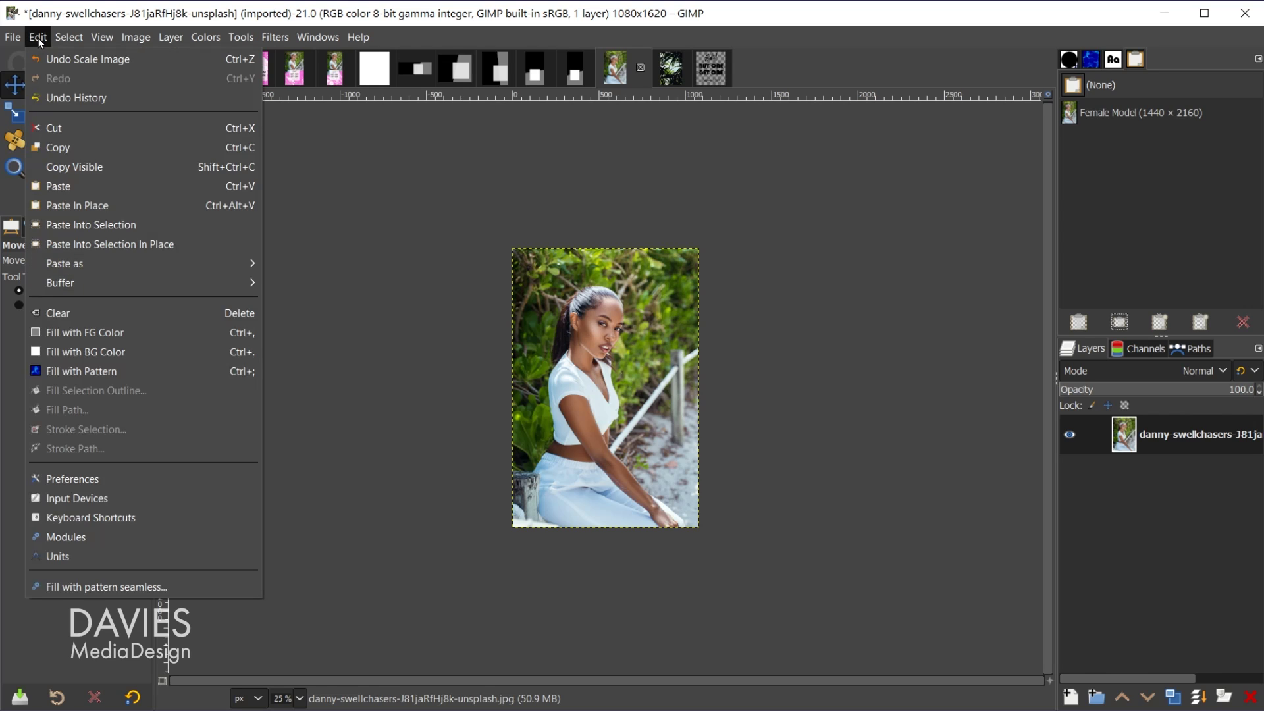
mouse_move(74, 284)
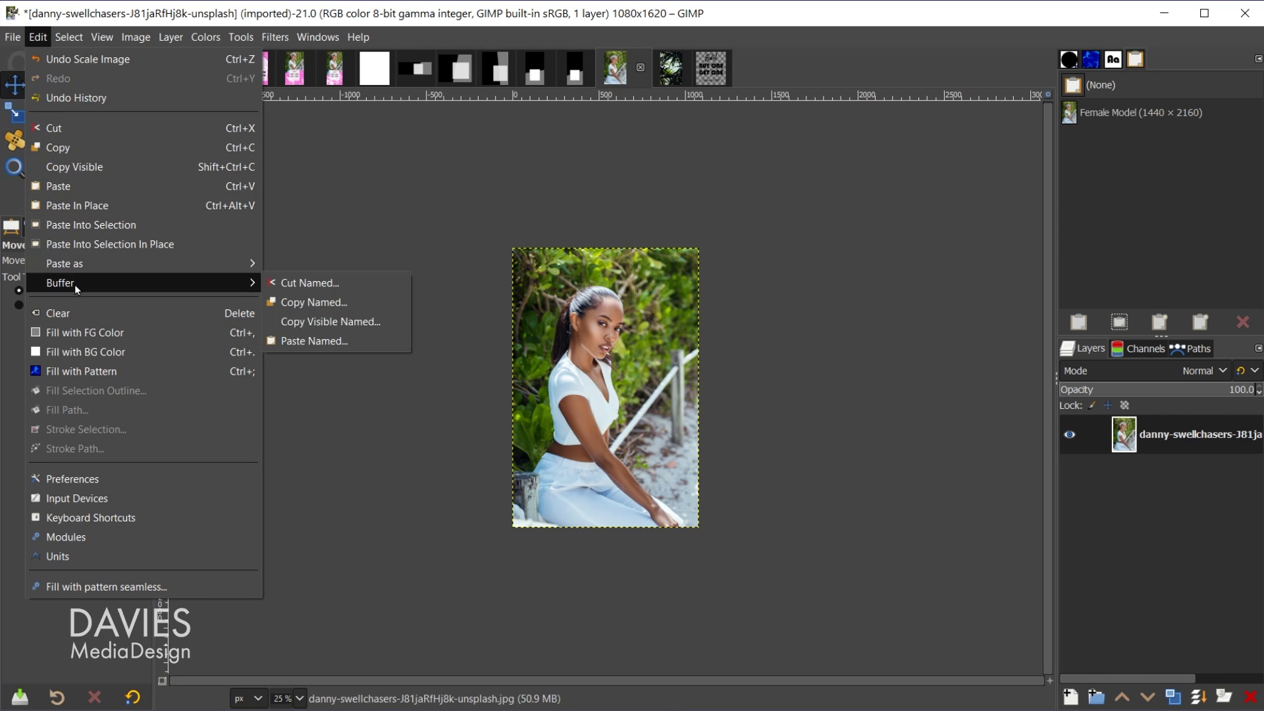
click(314, 303)
text(Fe)
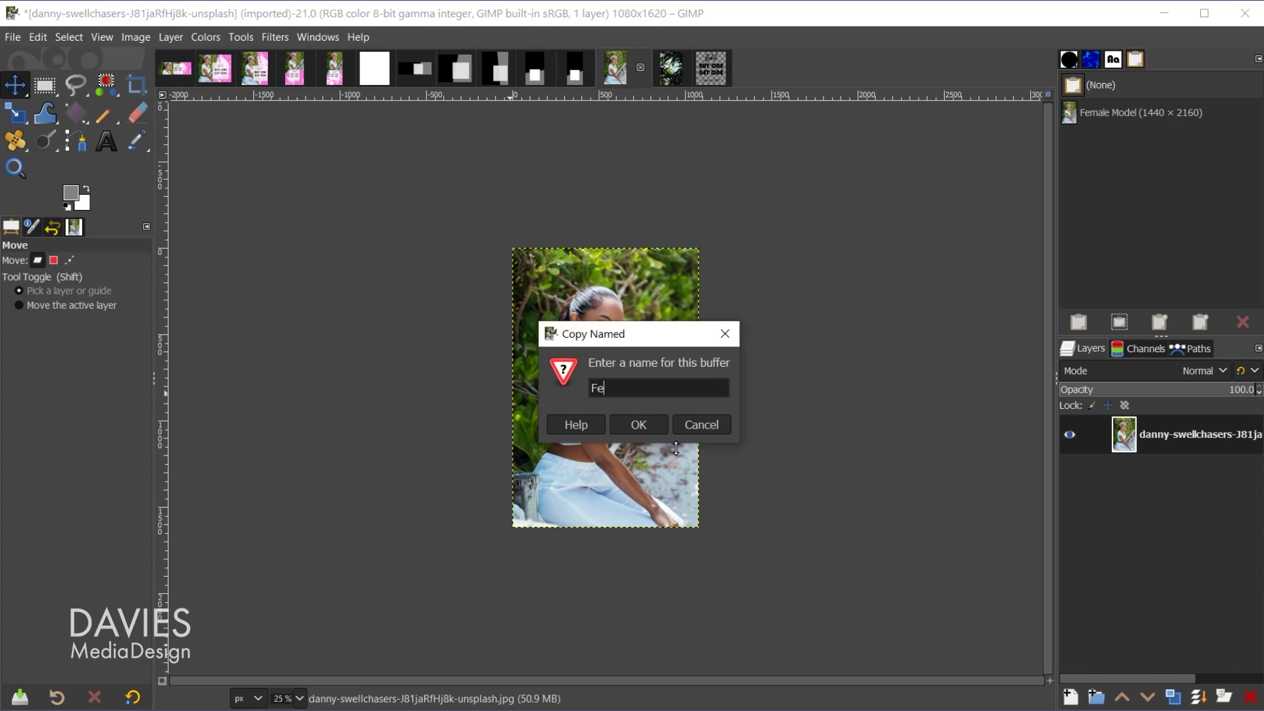
text(male Model 75%)
click(642, 428)
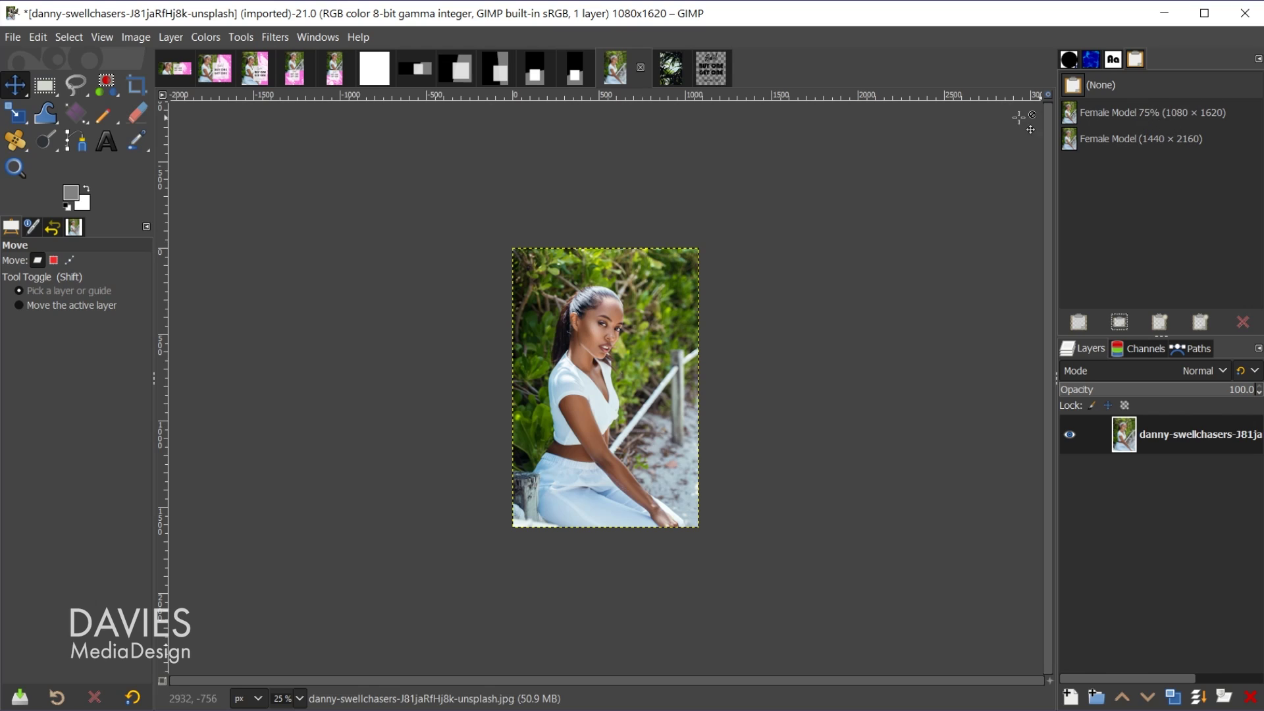
Bring up the palm leaf photo and rotate the image 90° counter-clockwise
click(671, 68)
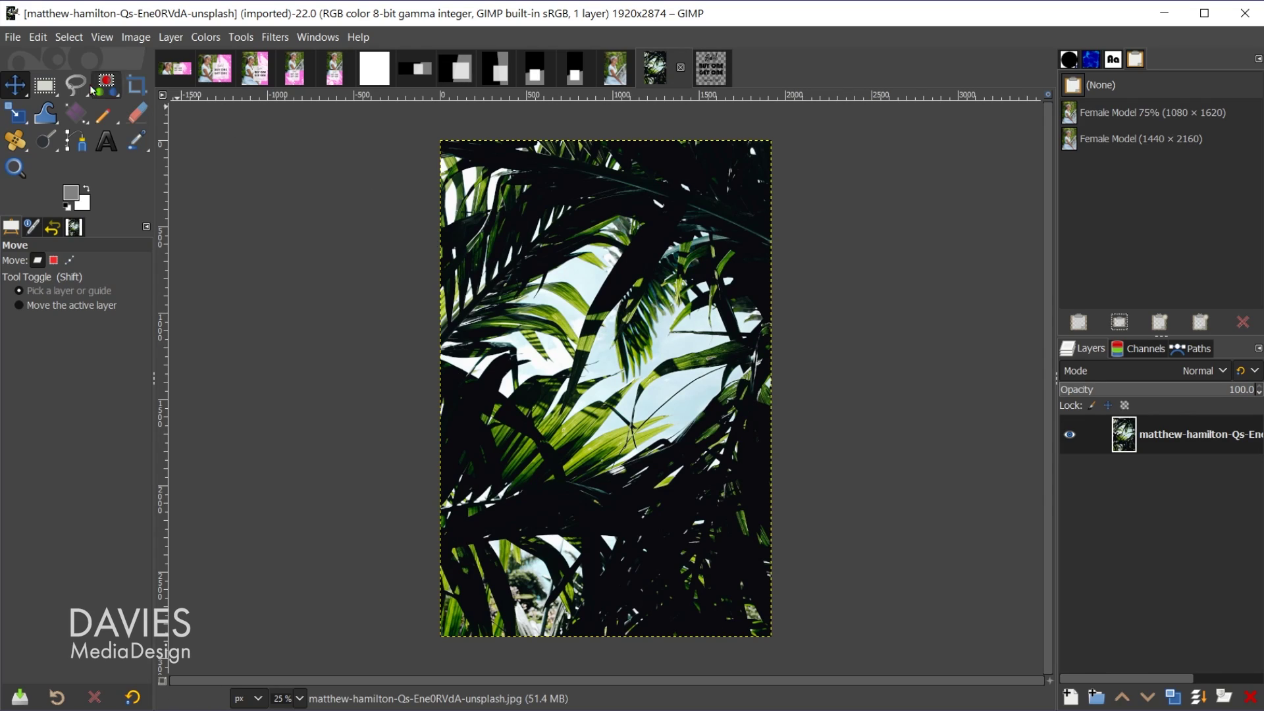
click(136, 38)
mouse_move(171, 162)
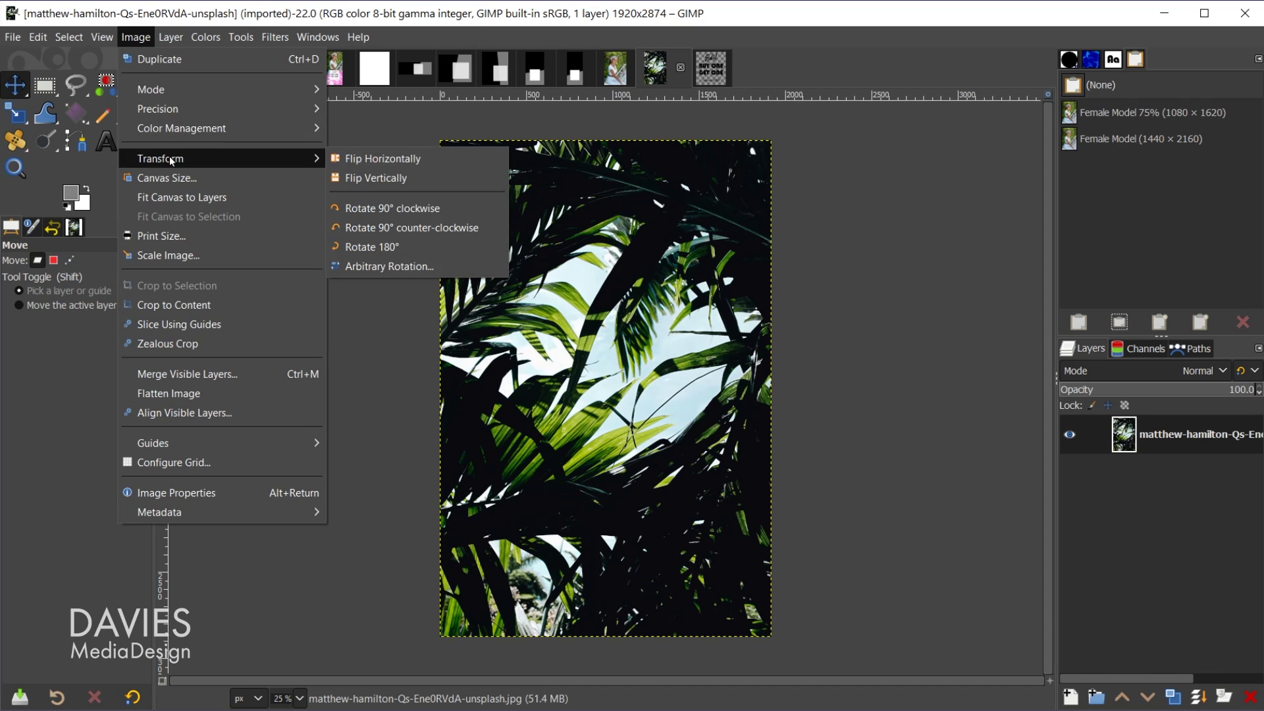
click(382, 227)
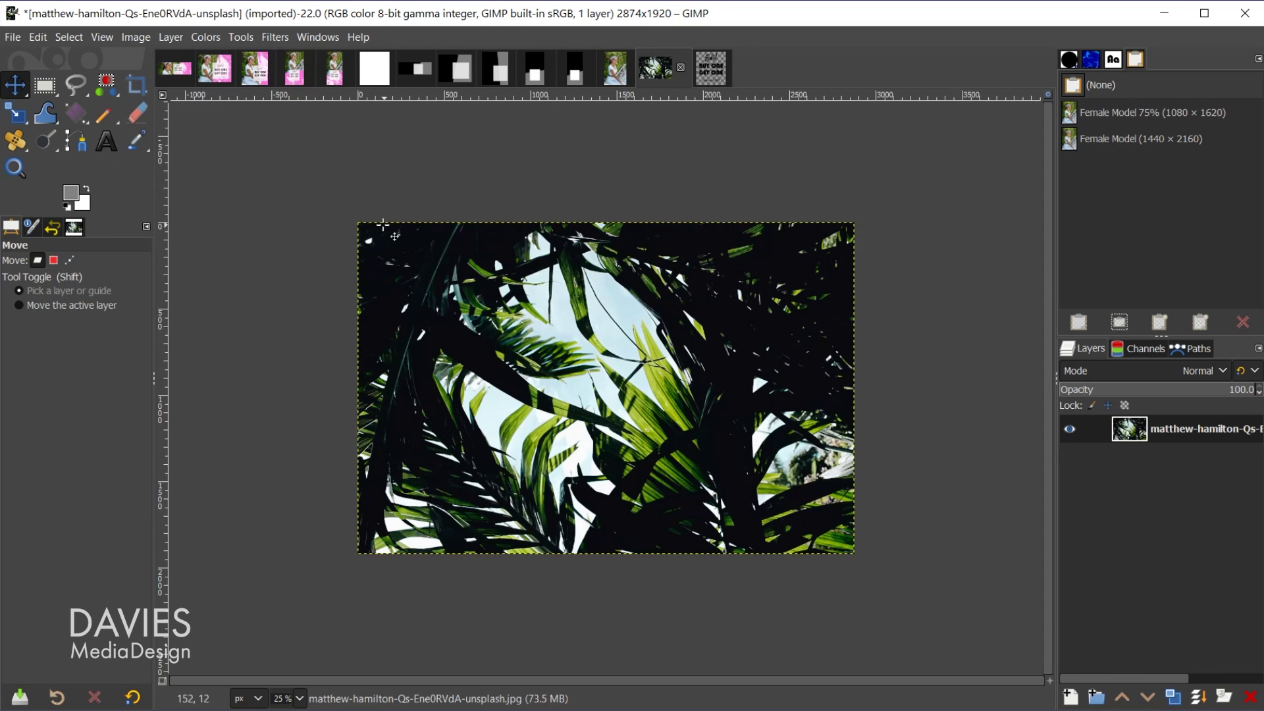
Colorize the palm leaf photo with the saved light pink colour fab2ea
click(206, 38)
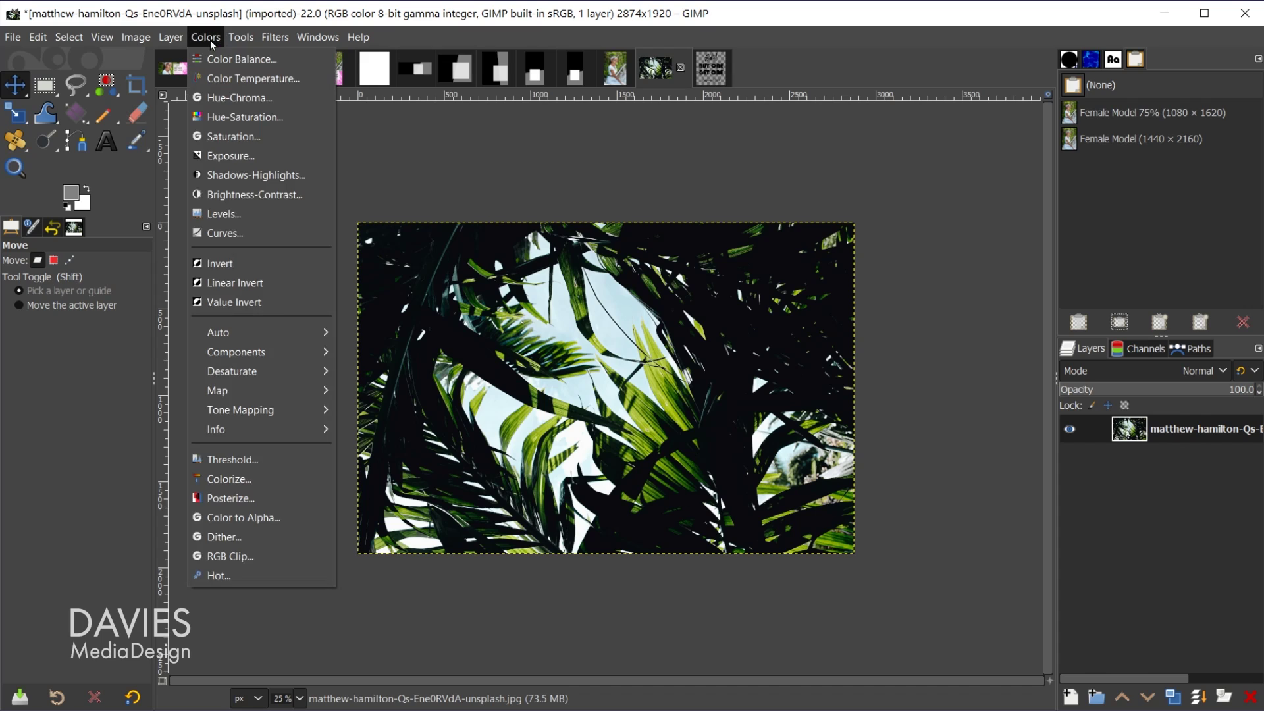
click(229, 480)
click(939, 258)
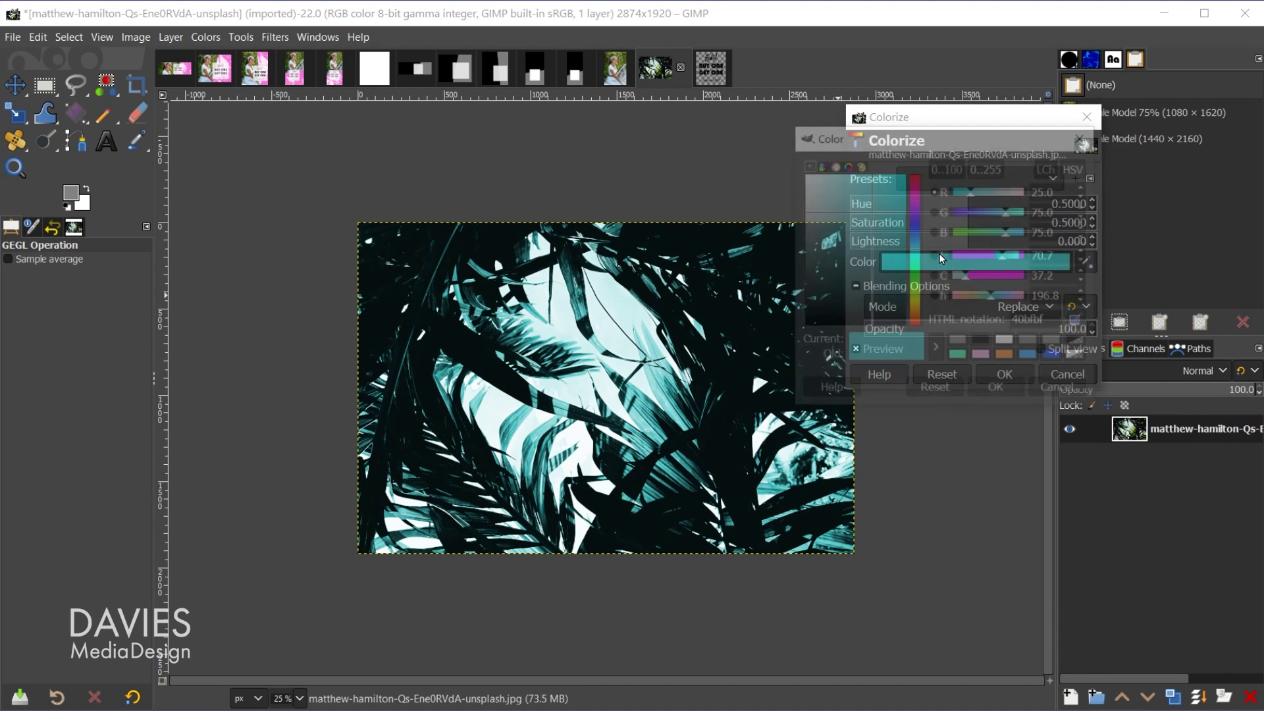
click(982, 358)
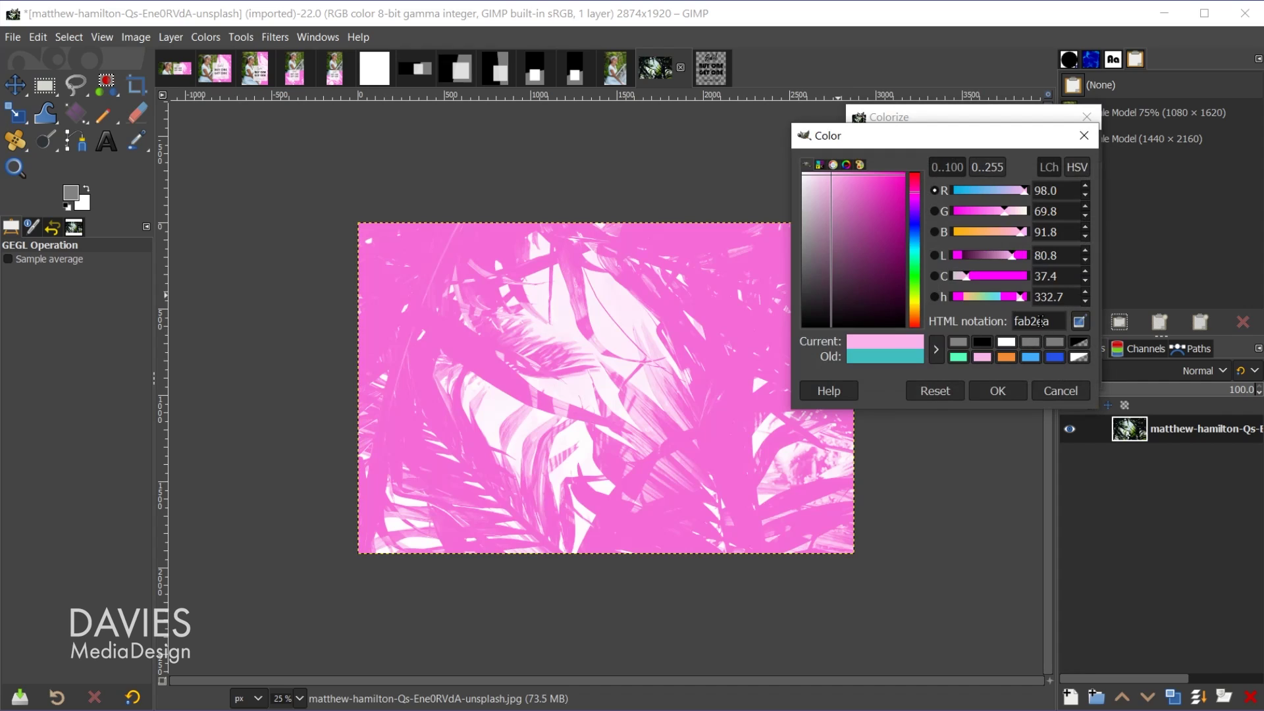
click(998, 391)
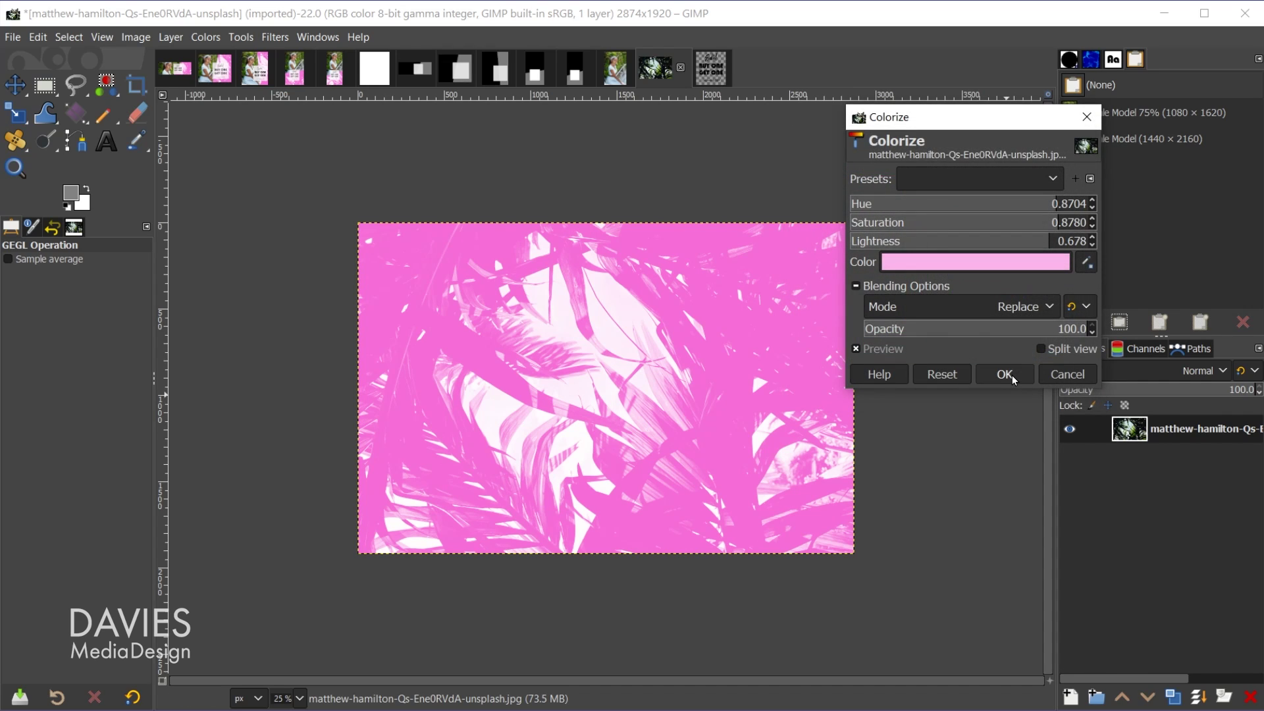
click(1013, 373)
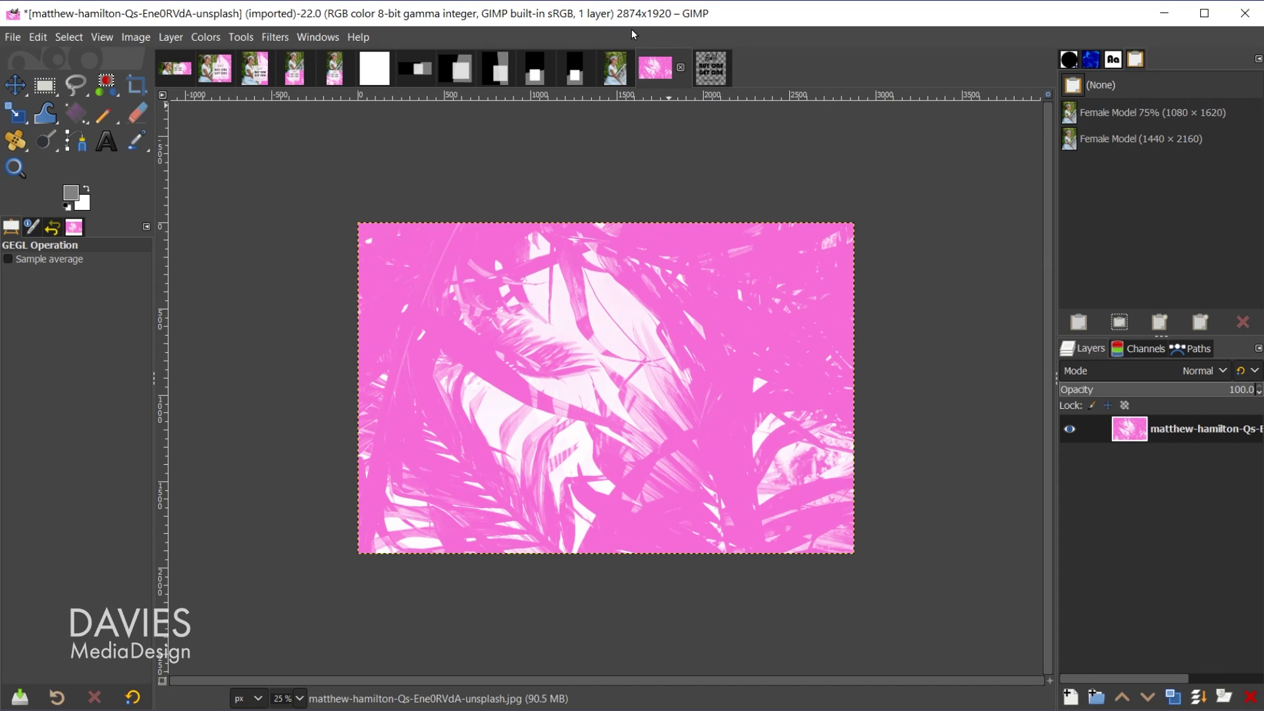
Scale the pink palm leaf image to 75%, giving 2156 × 1440 pixels
click(131, 38)
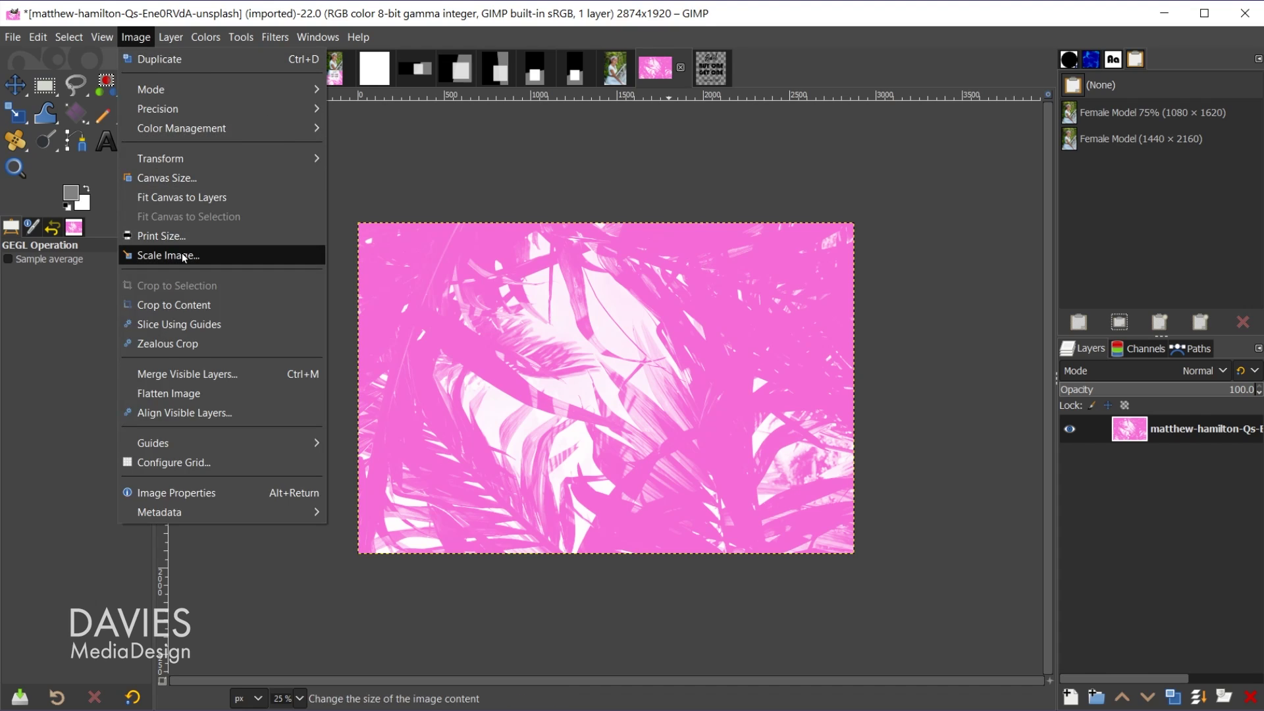
click(161, 252)
text(75)
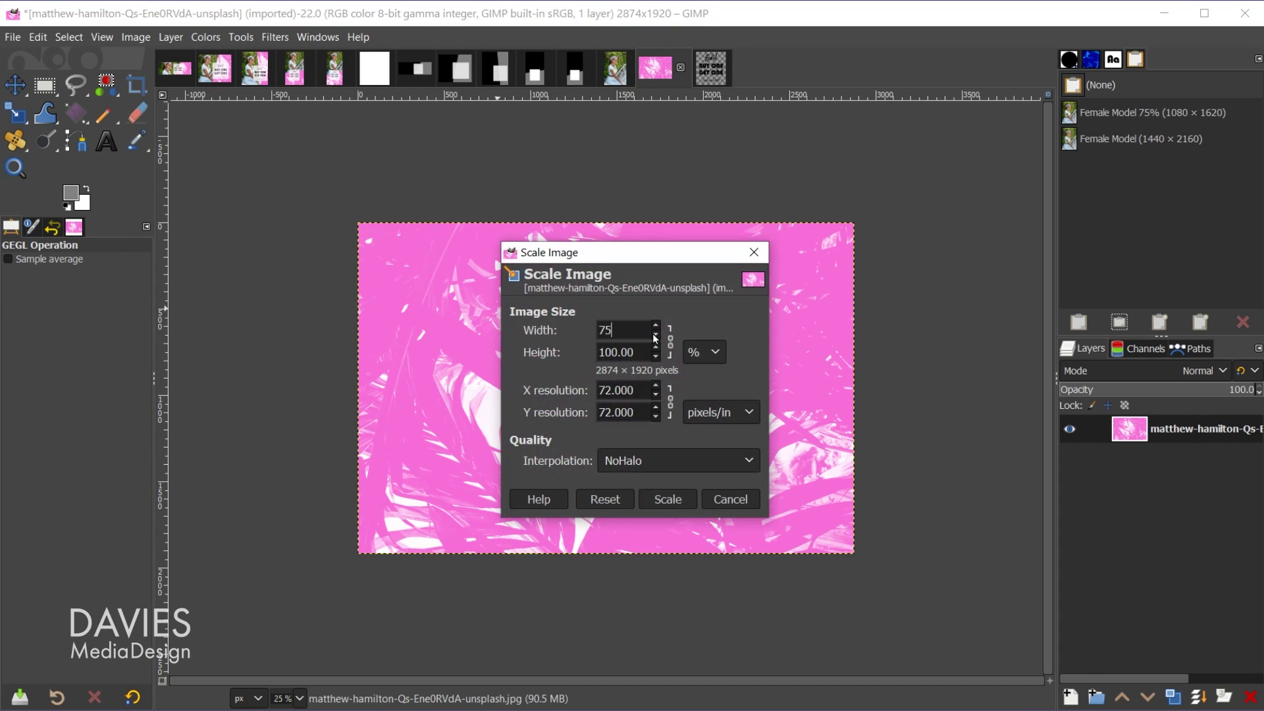
key(Tab)
click(659, 492)
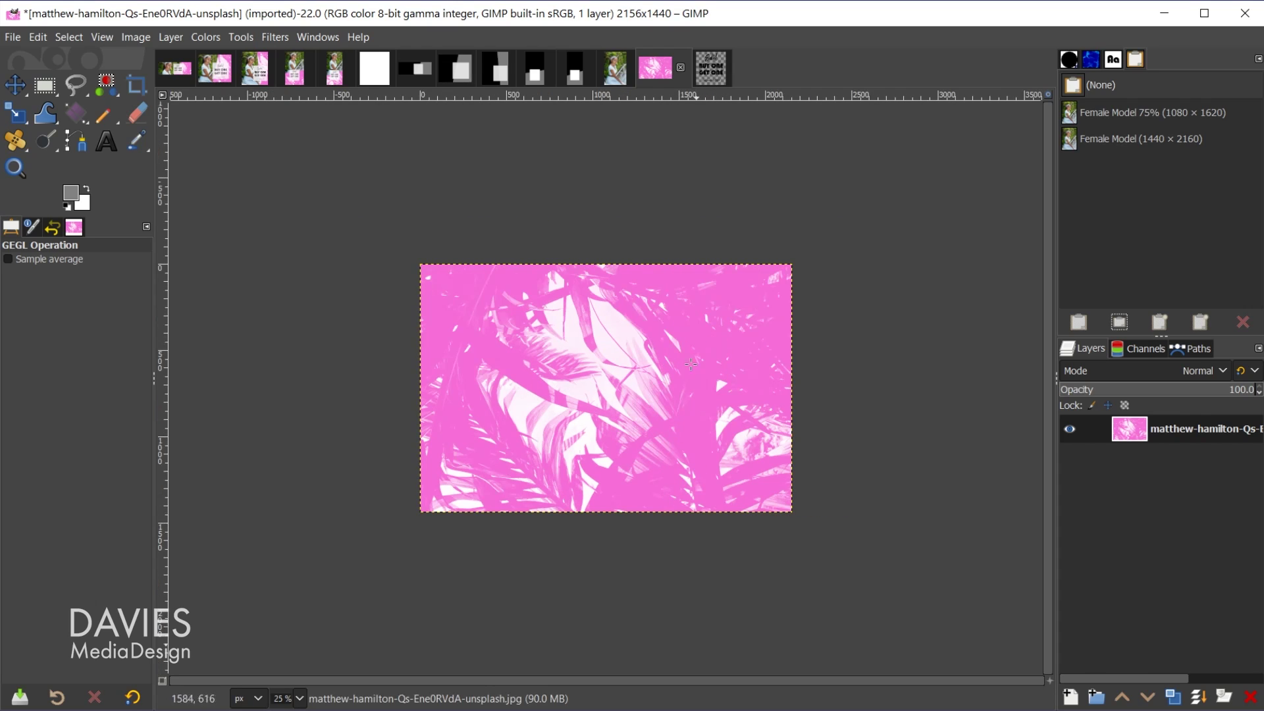
Copy the pink palm leaf image into a named buffer called Palm Trees
click(35, 41)
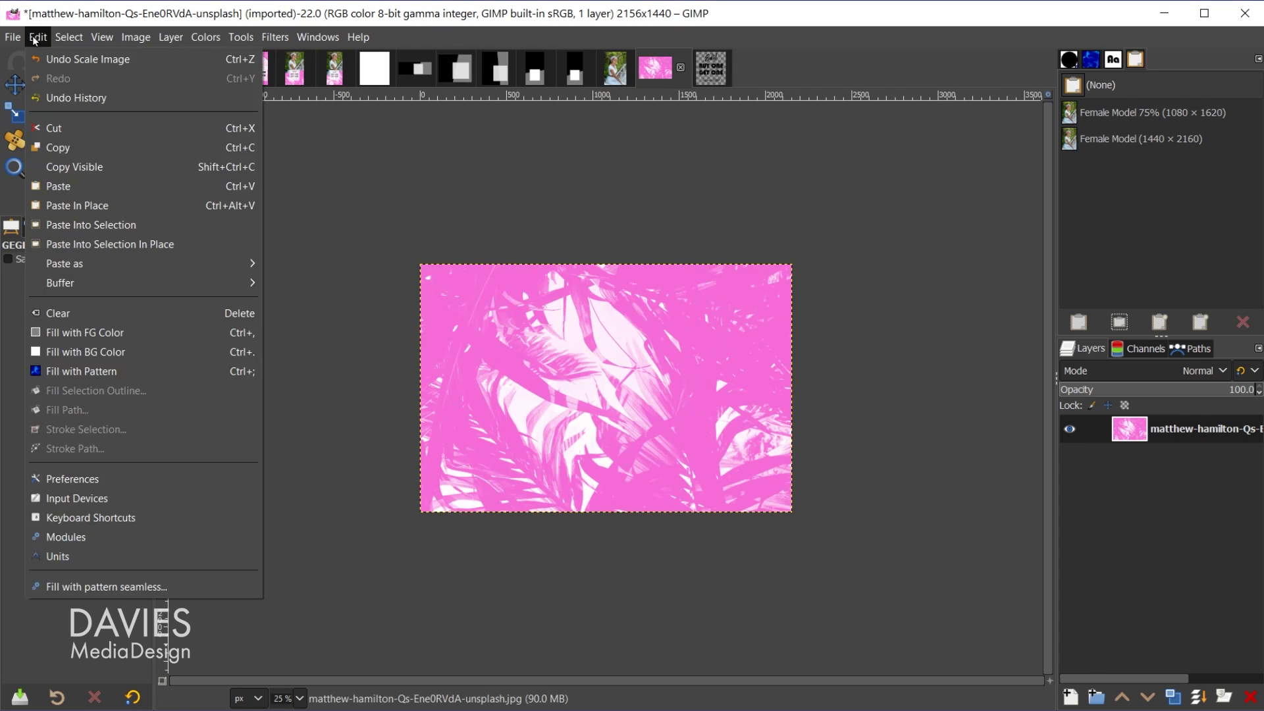
mouse_move(66, 285)
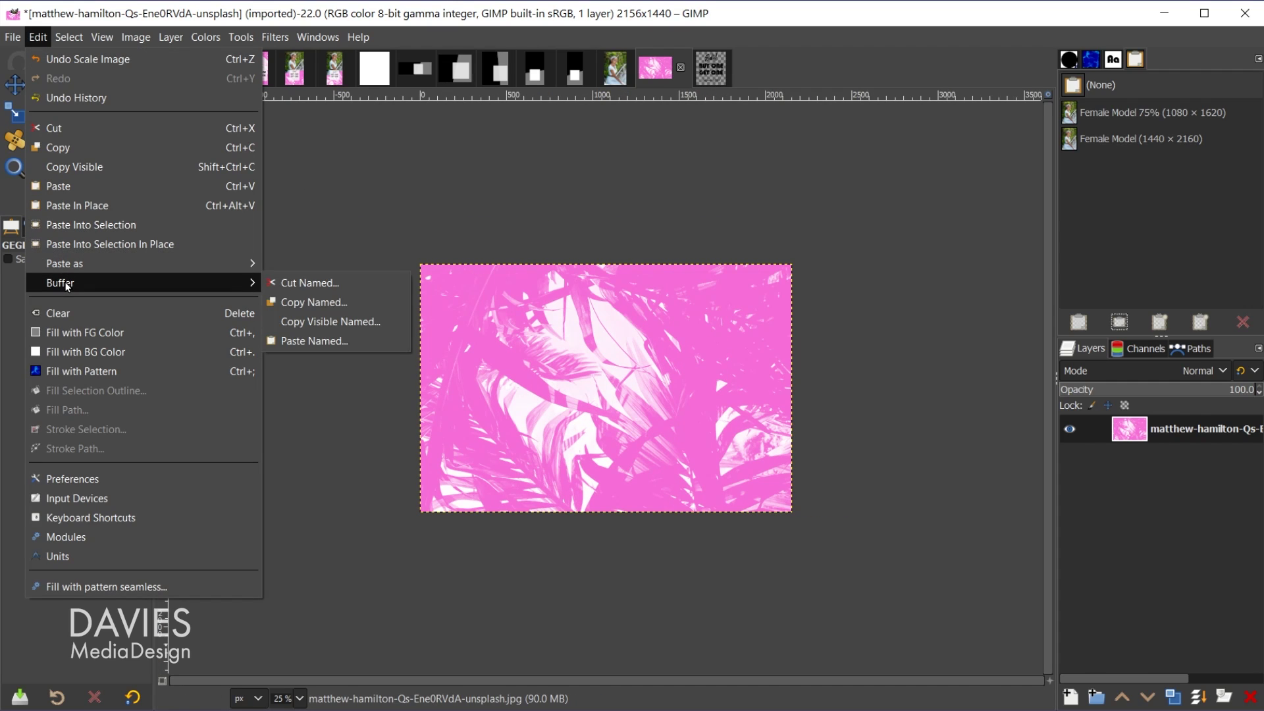
click(316, 302)
text(Palm Trees)
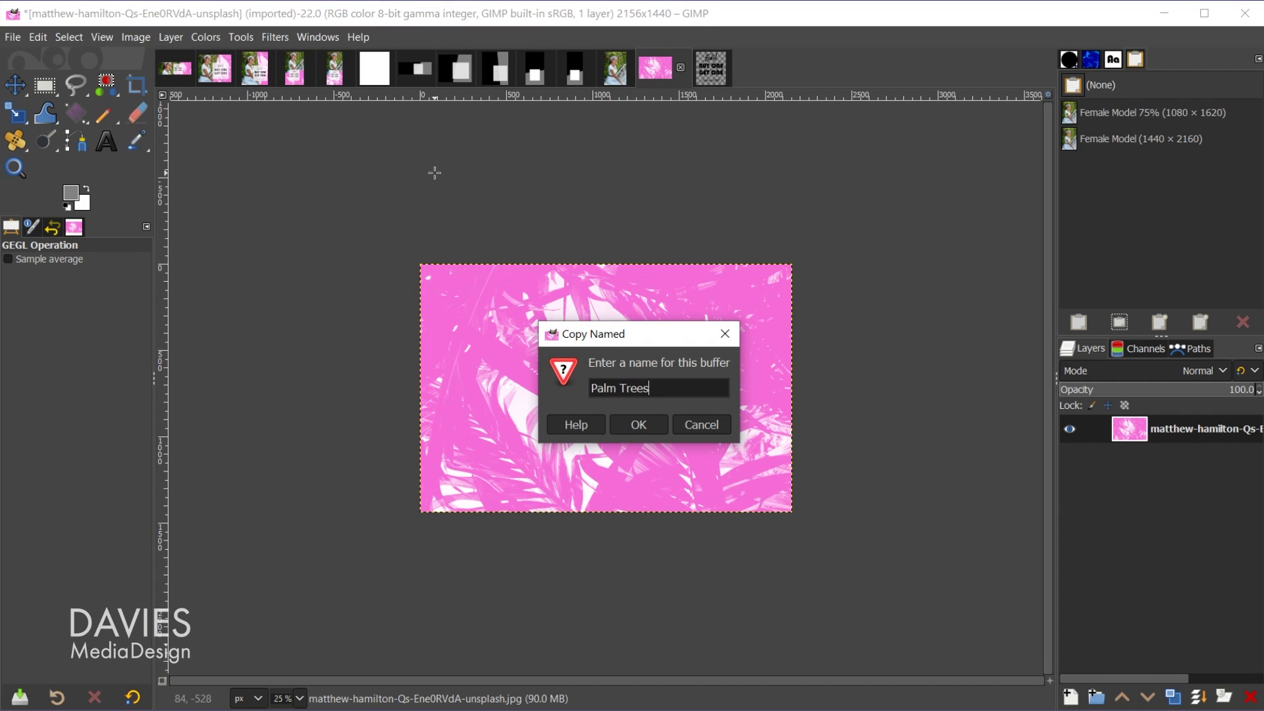
key(Return)
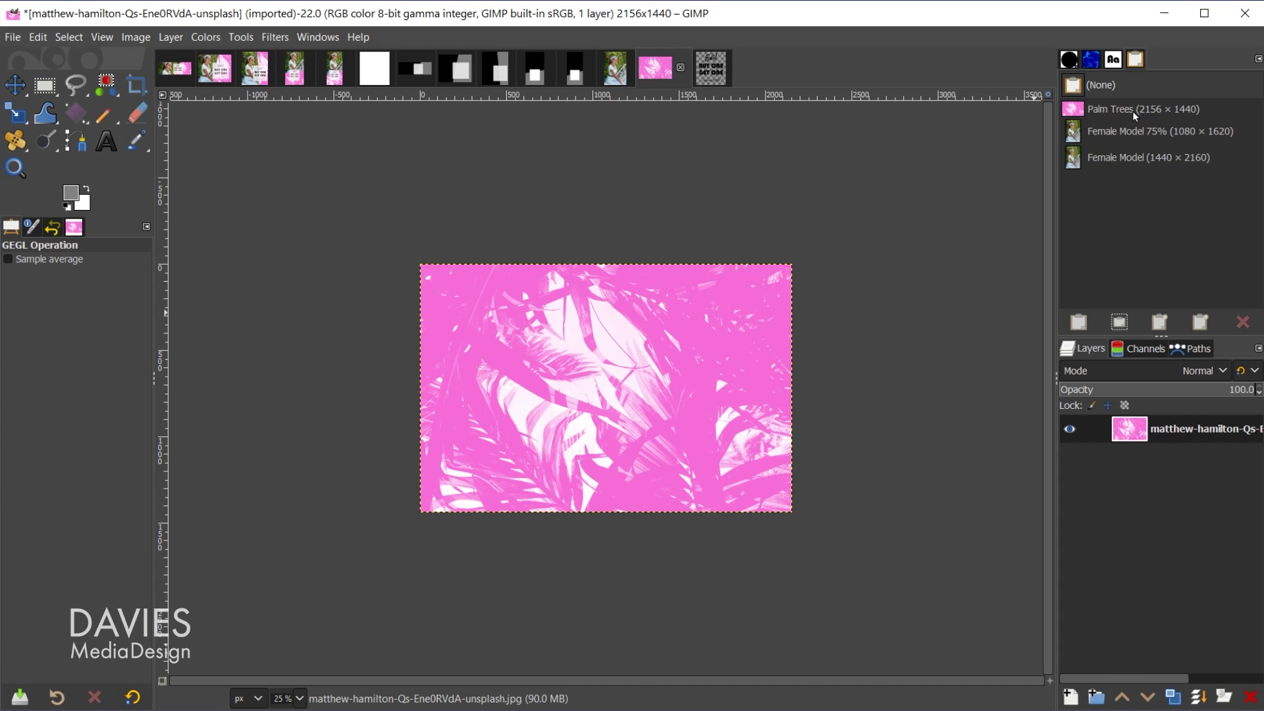
Scale the palm leaf image by a further 75%, down to 1617 × 1080 pixels
click(137, 37)
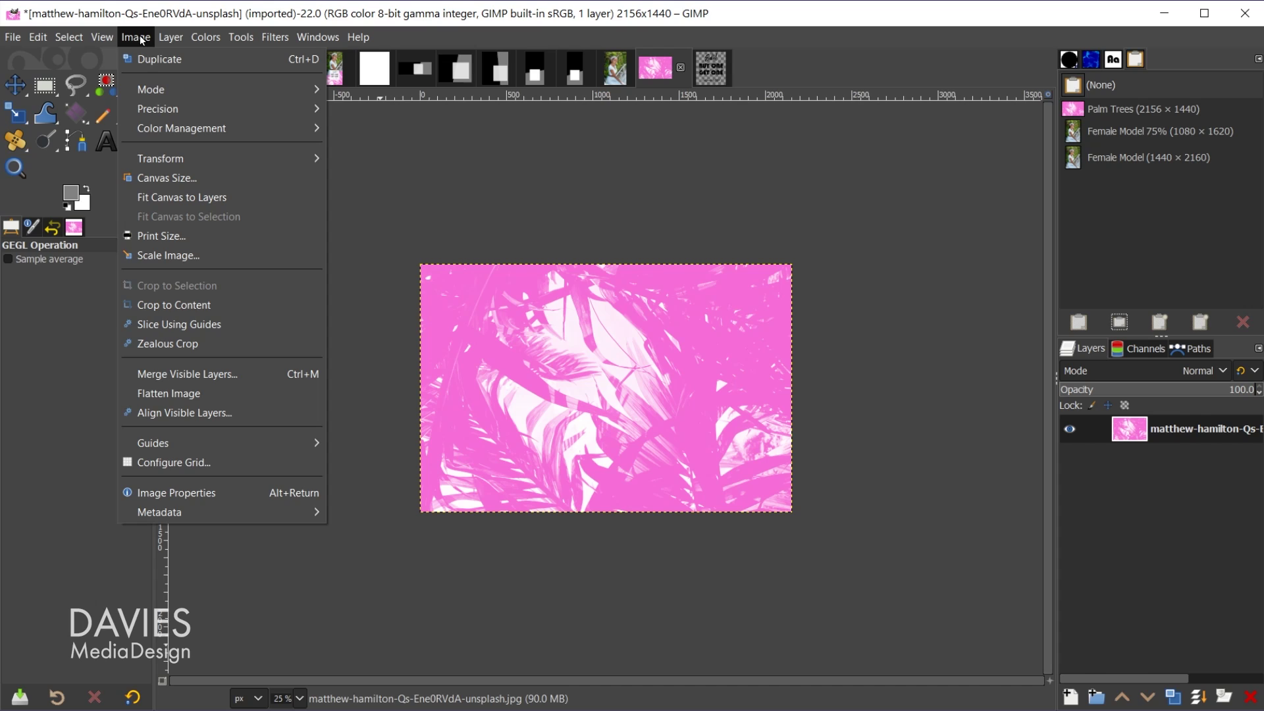
click(191, 256)
text(75)
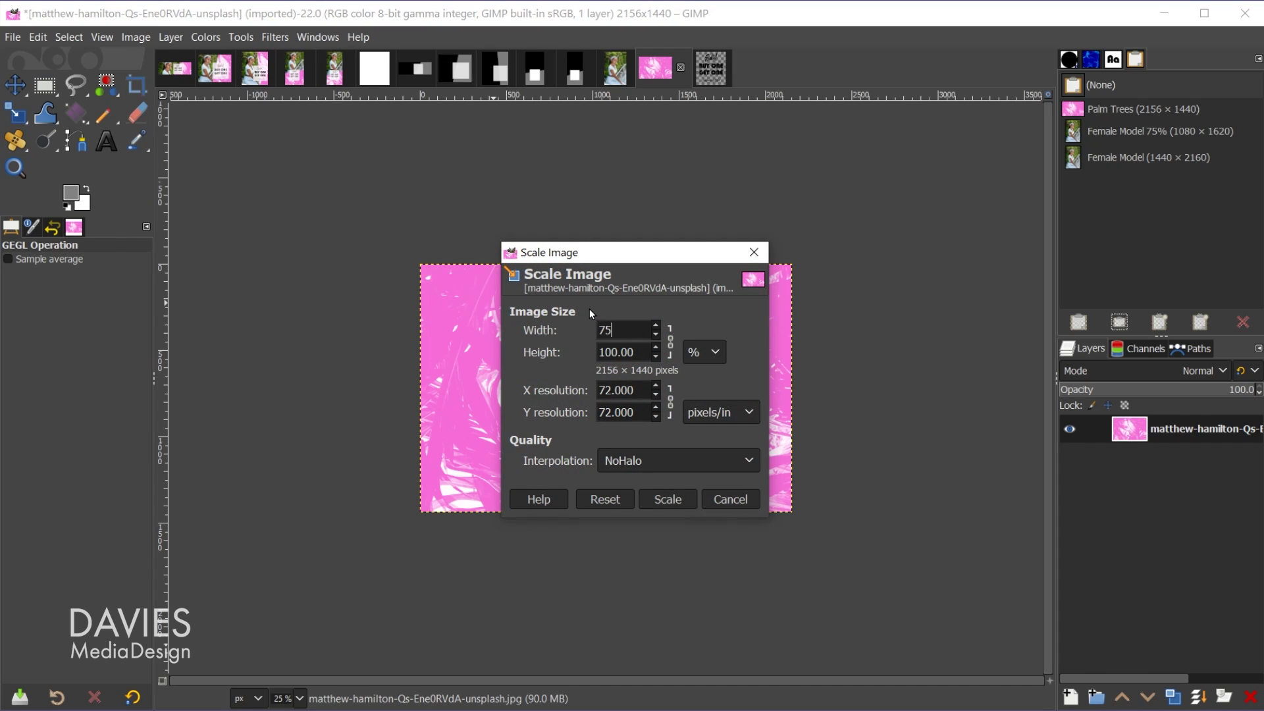
key(Tab)
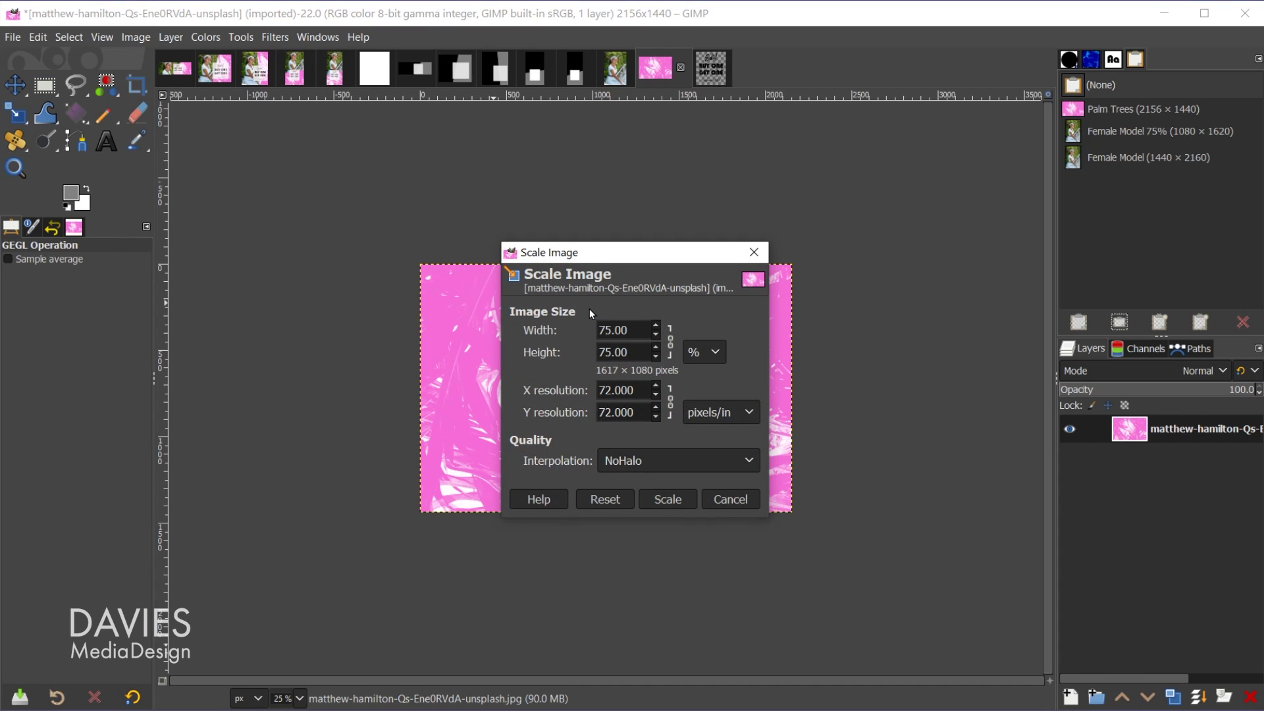
click(667, 505)
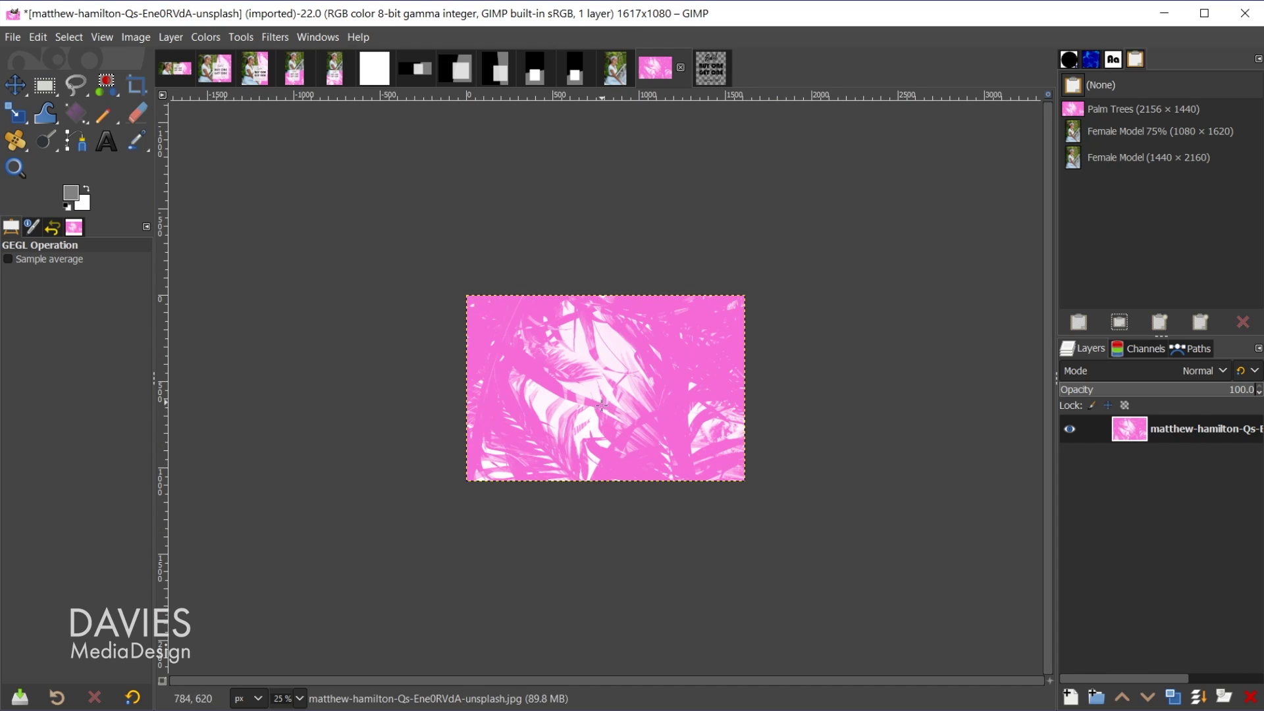
Copy the smaller palm leaf image into a named buffer called Palm Trees 75%
click(37, 37)
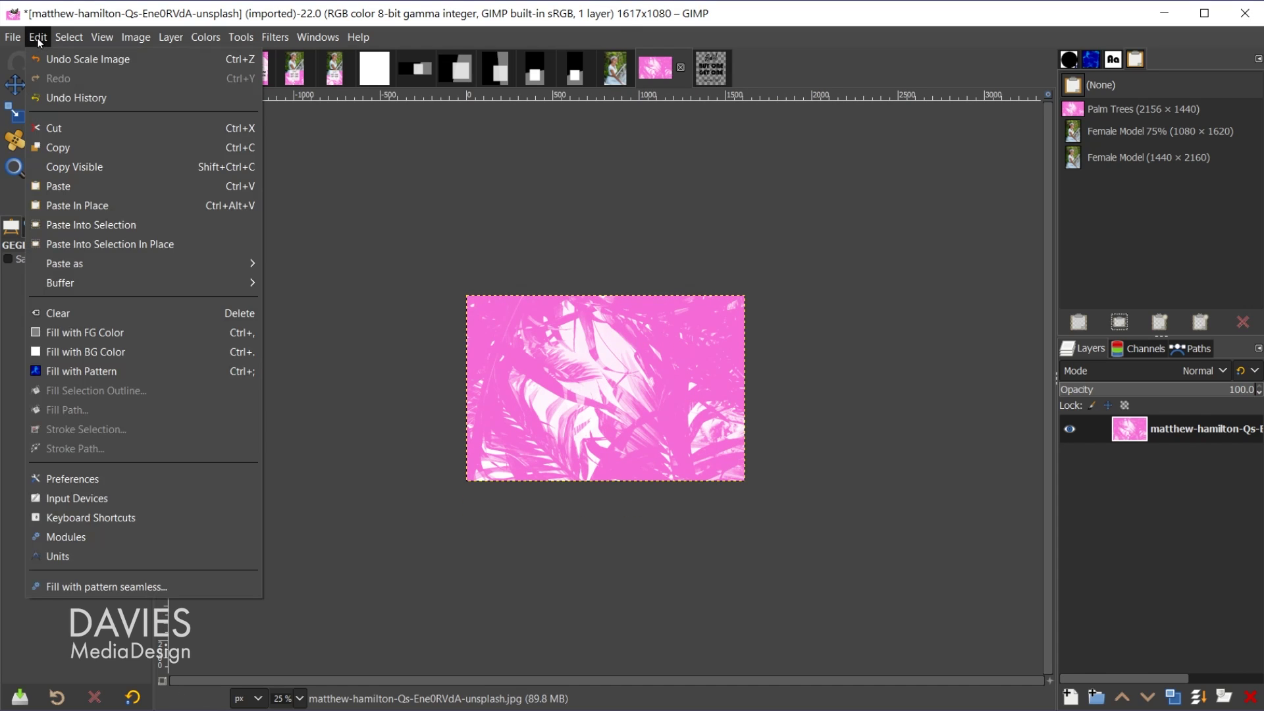
mouse_move(104, 286)
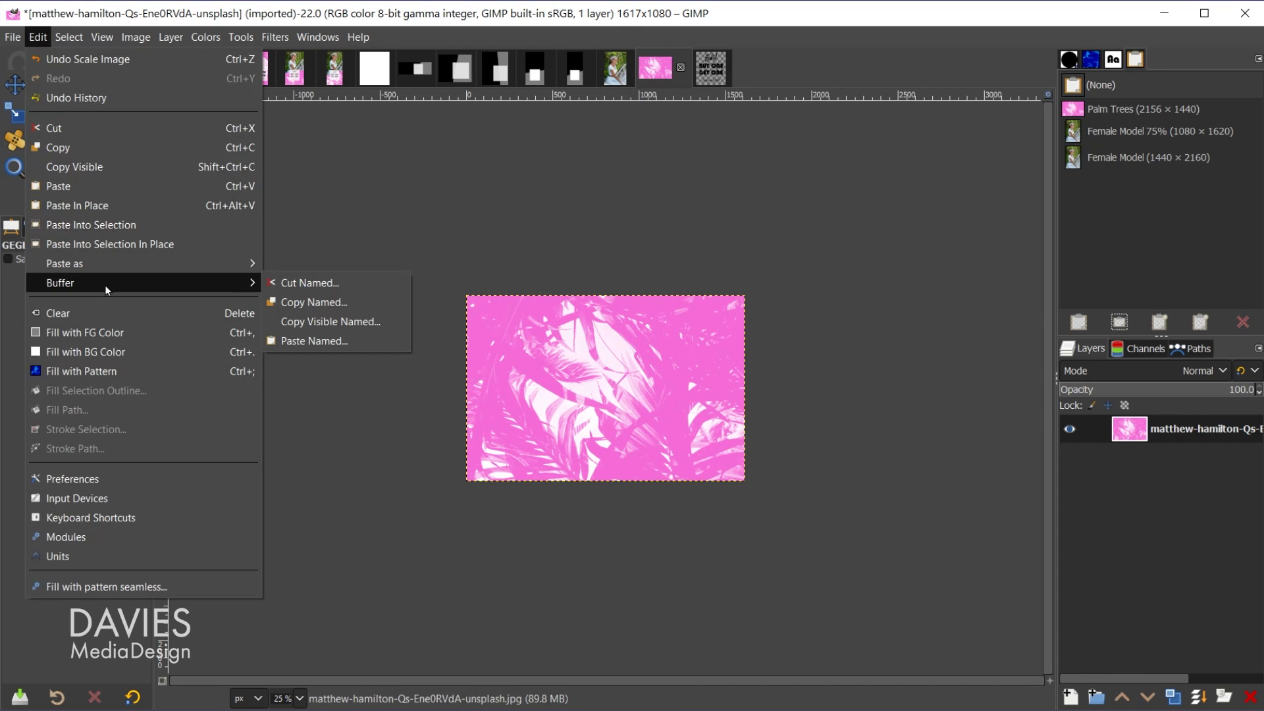
click(326, 301)
text(Palm Trees 75%)
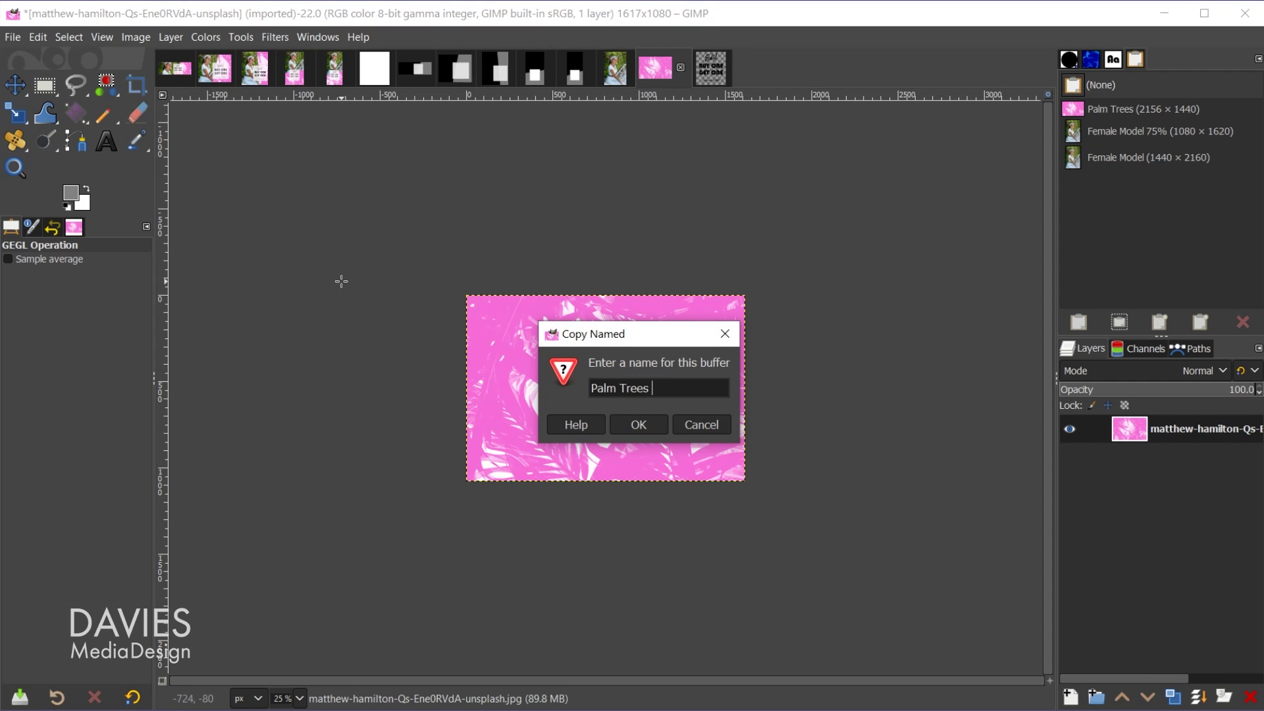
click(638, 425)
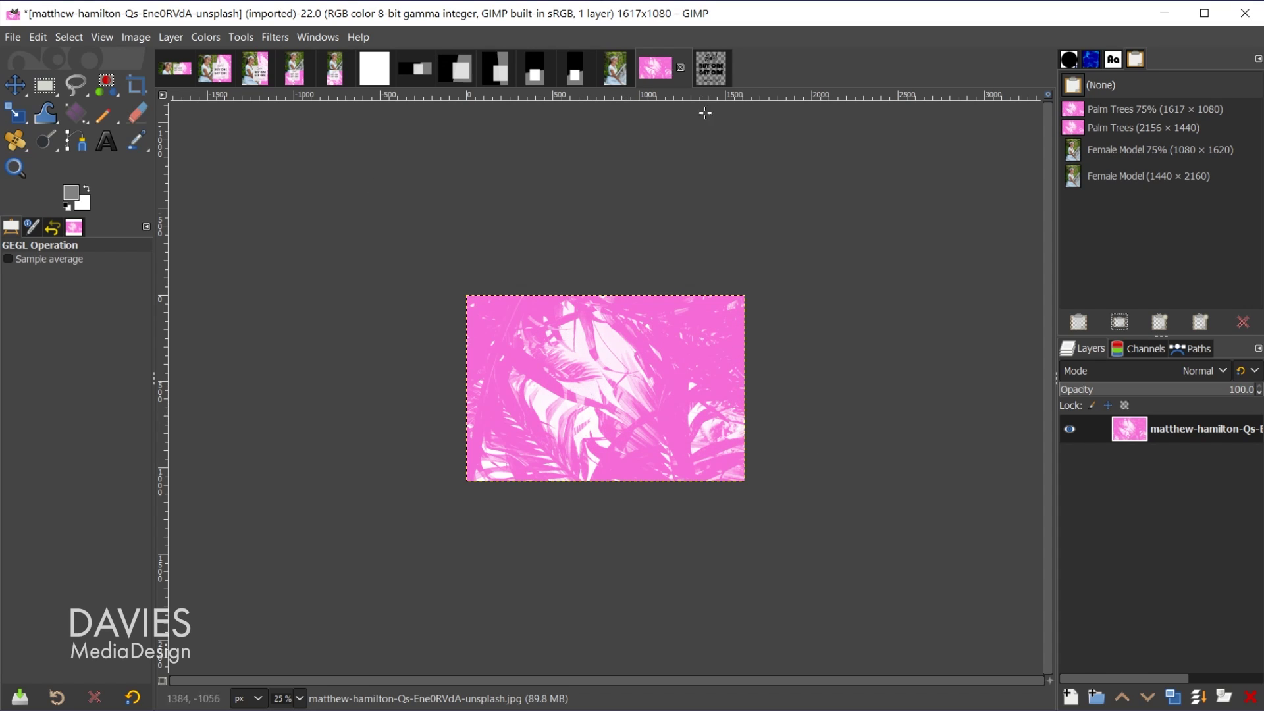
Keep the Sale Text Box image's Background layer hidden and copy its visible text into a named buffer called Text
click(711, 68)
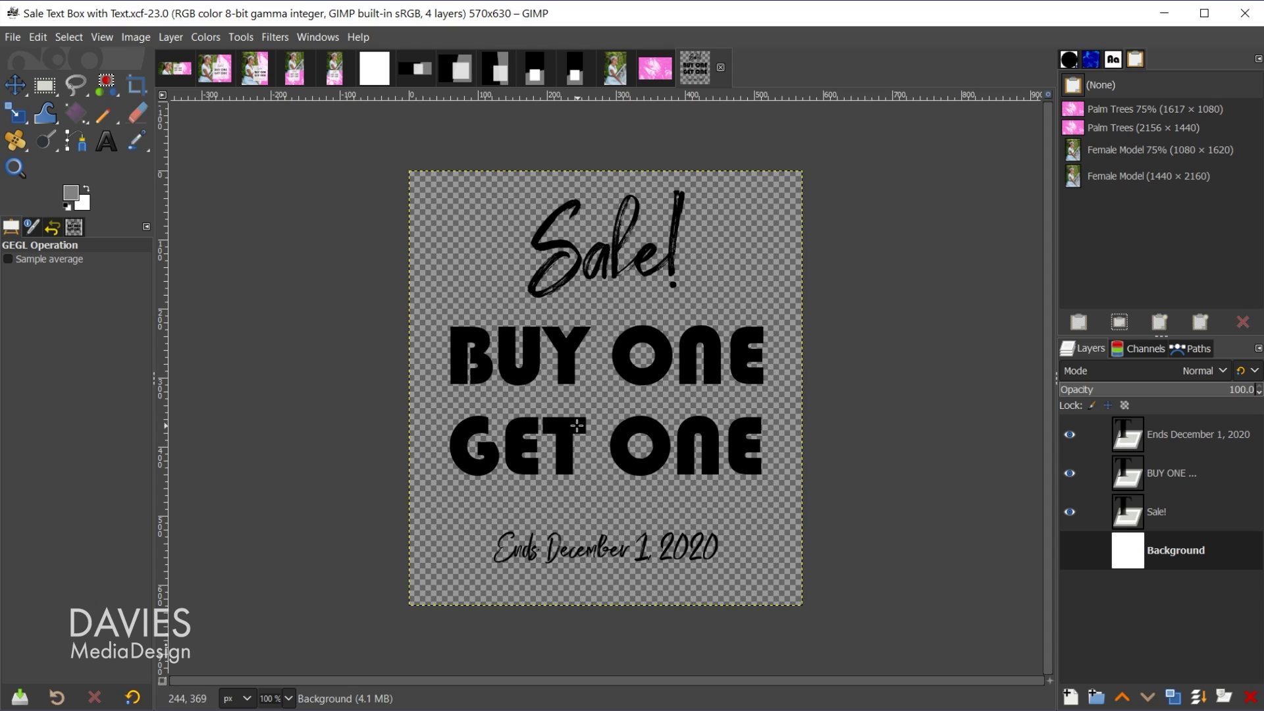
click(1075, 551)
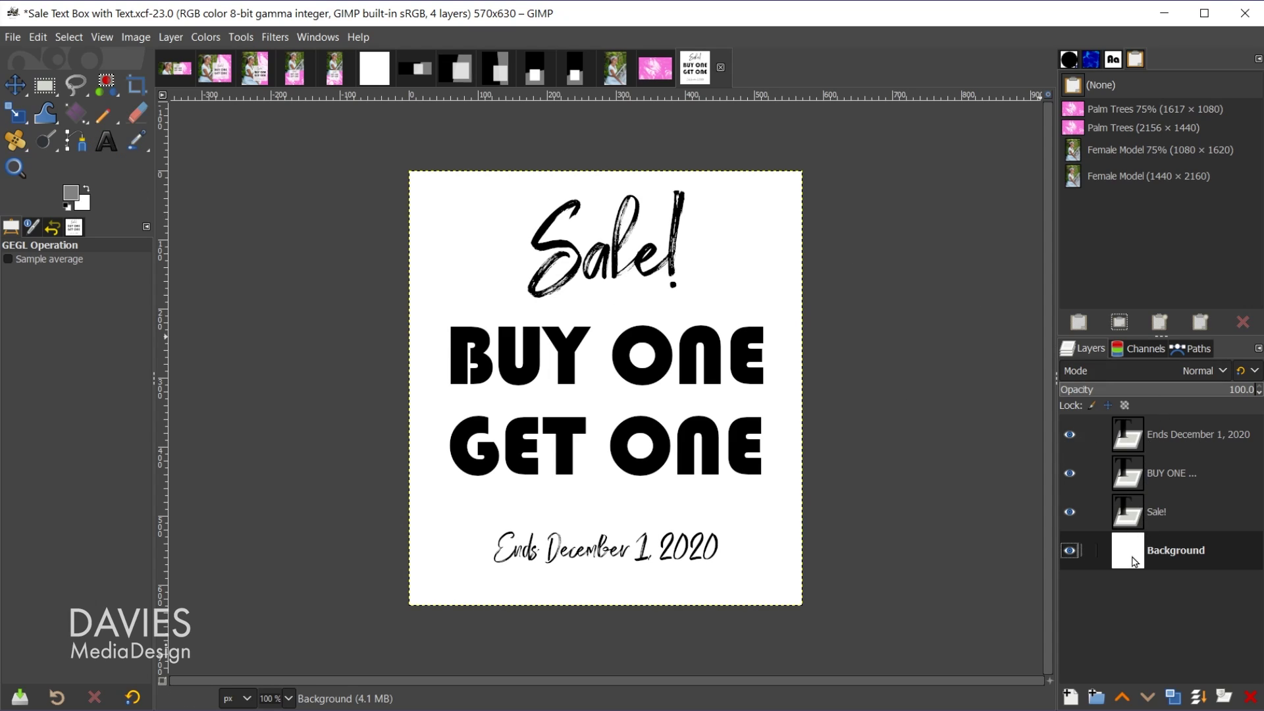
click(1071, 551)
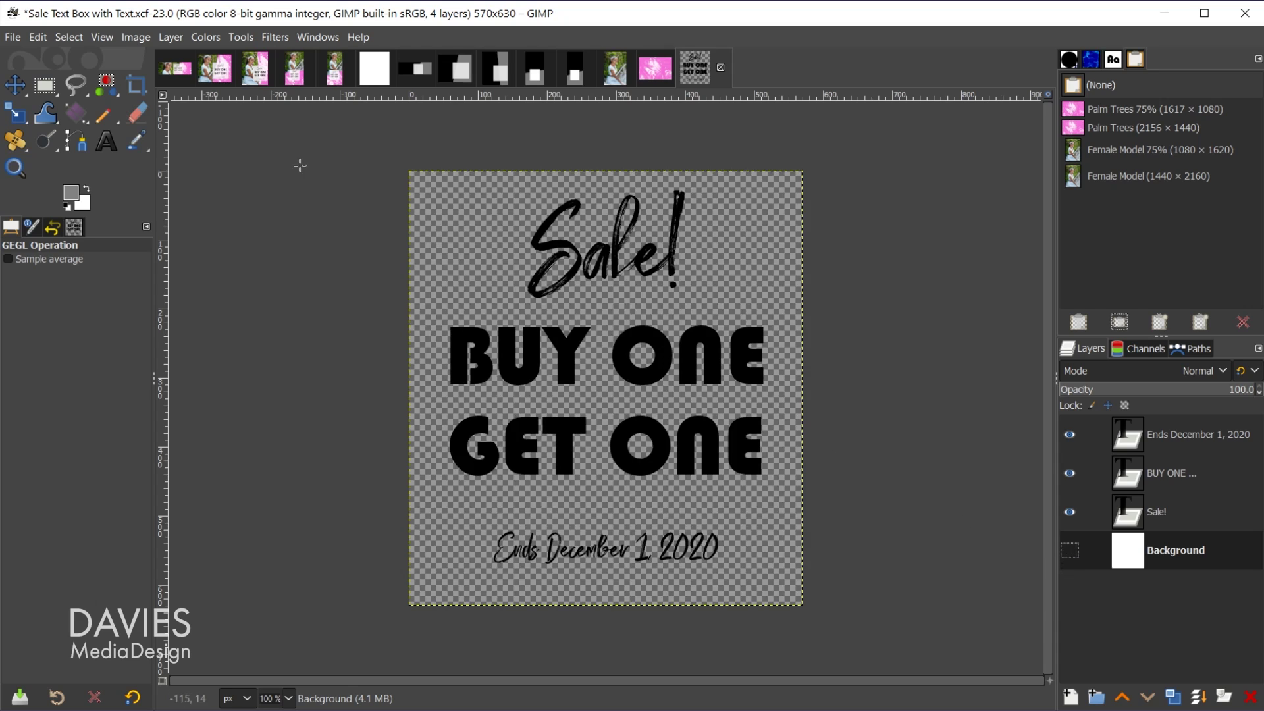
click(37, 37)
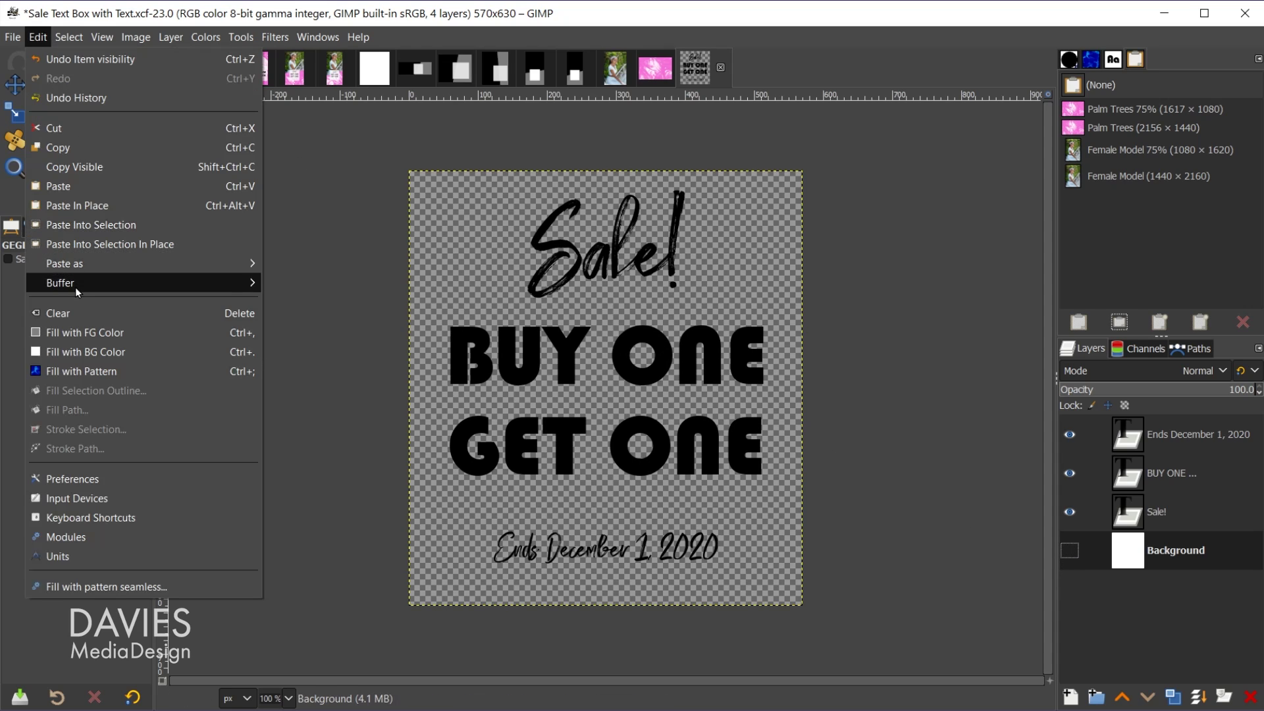
mouse_move(76, 290)
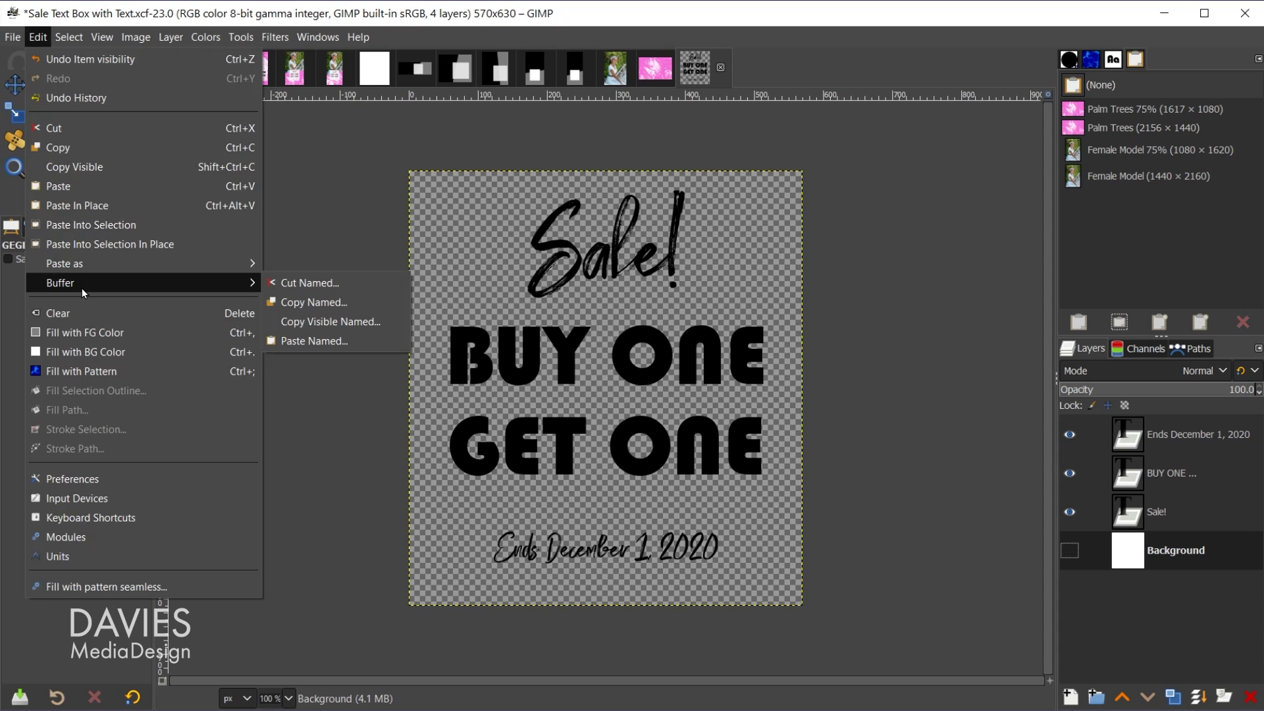
click(350, 323)
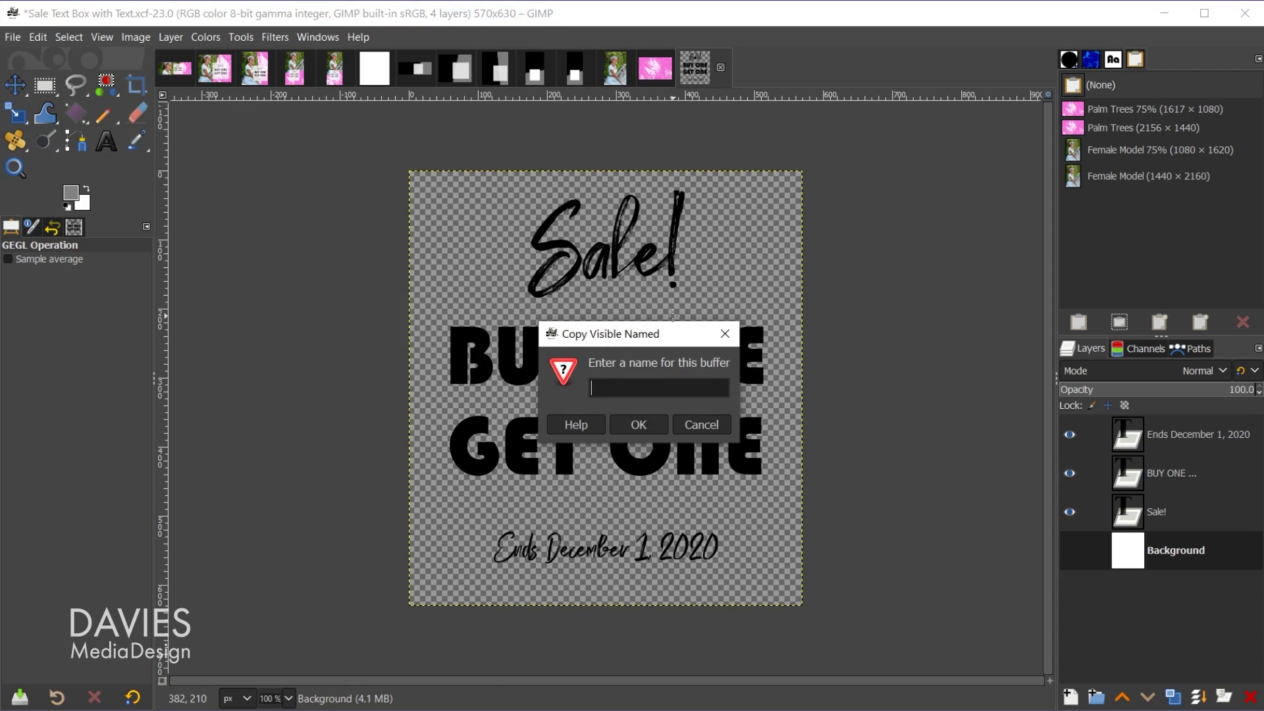
text(Text)
click(640, 425)
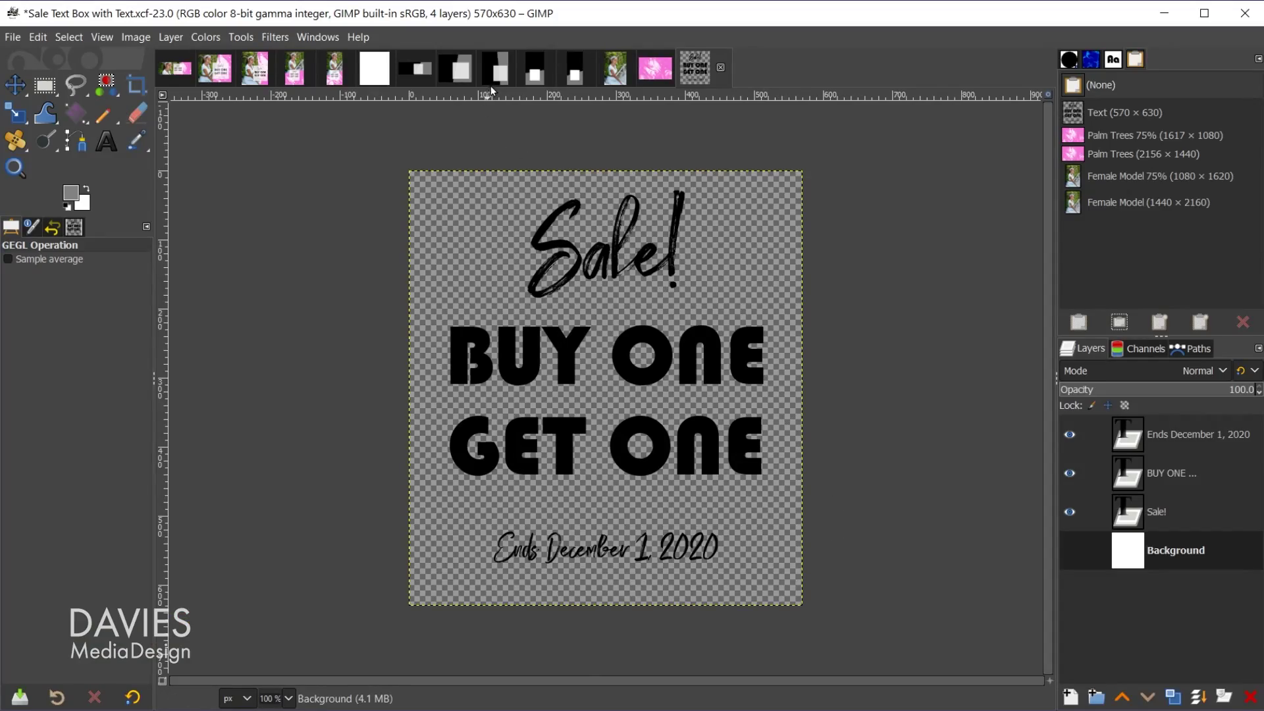
In the Insta Post Template, paste the Female Model 75% buffer as a new layer above the background and shift it up
click(495, 69)
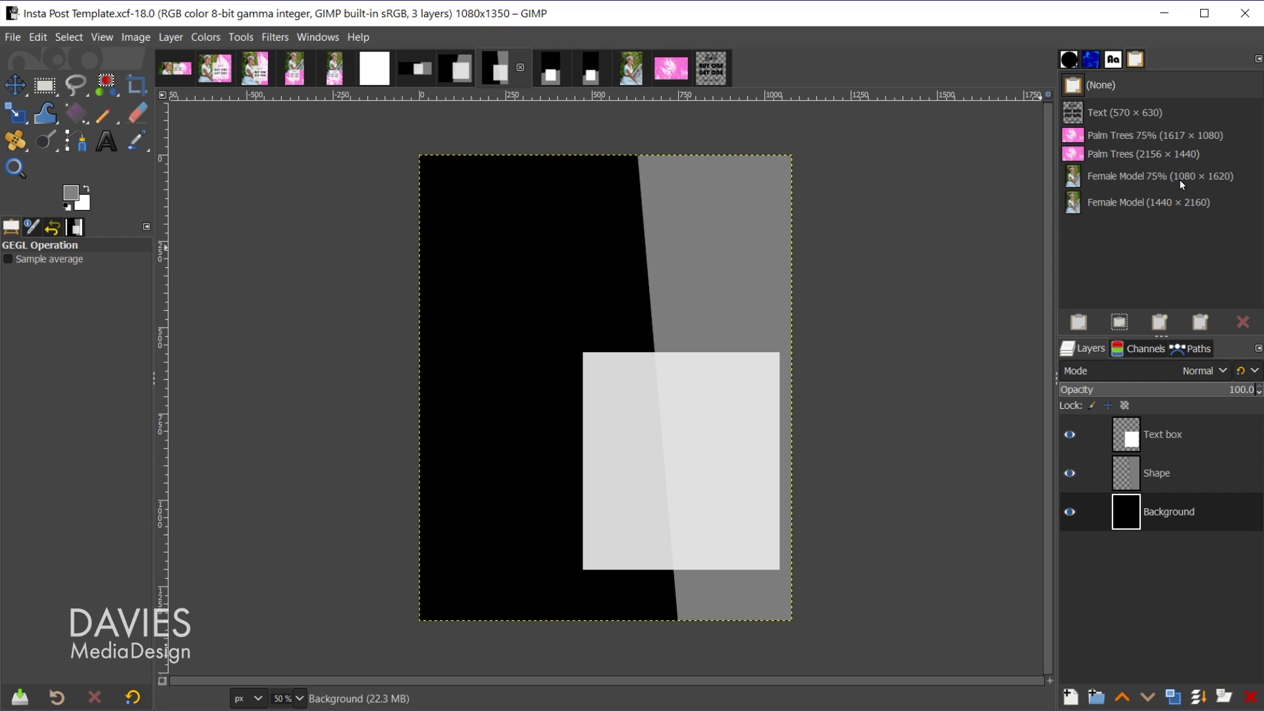
click(1139, 179)
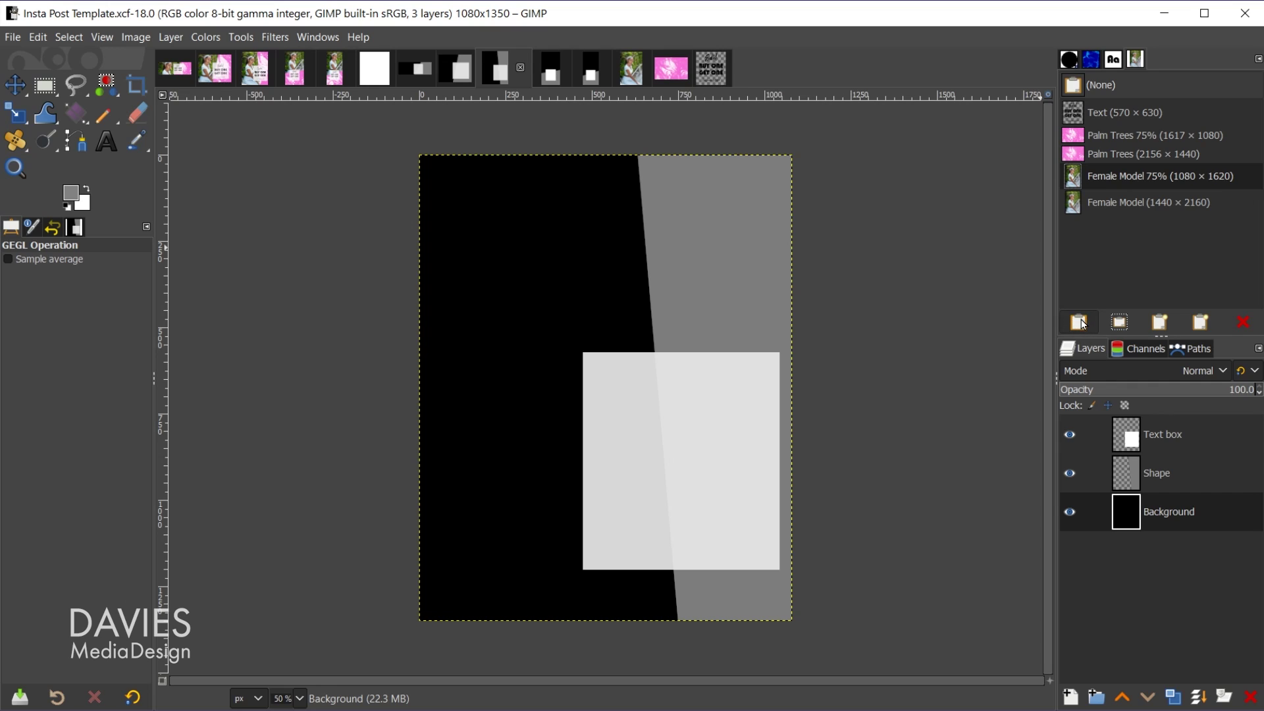
click(1165, 327)
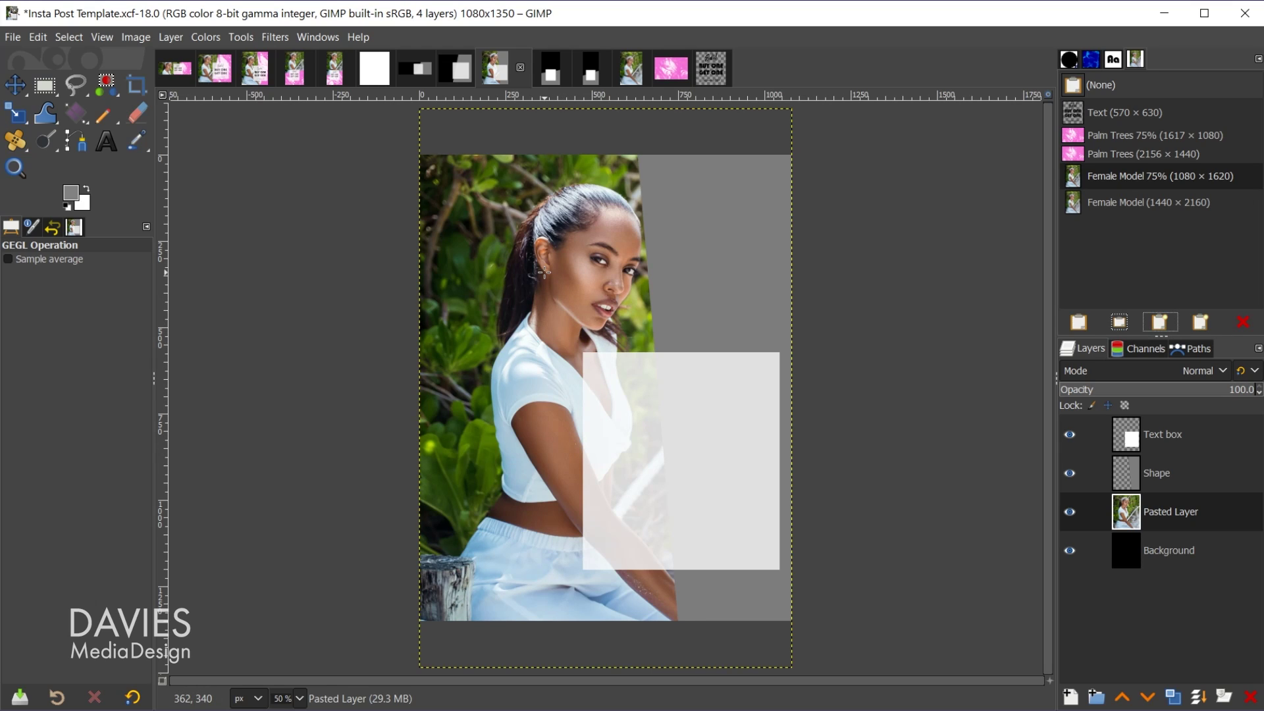
key(m)
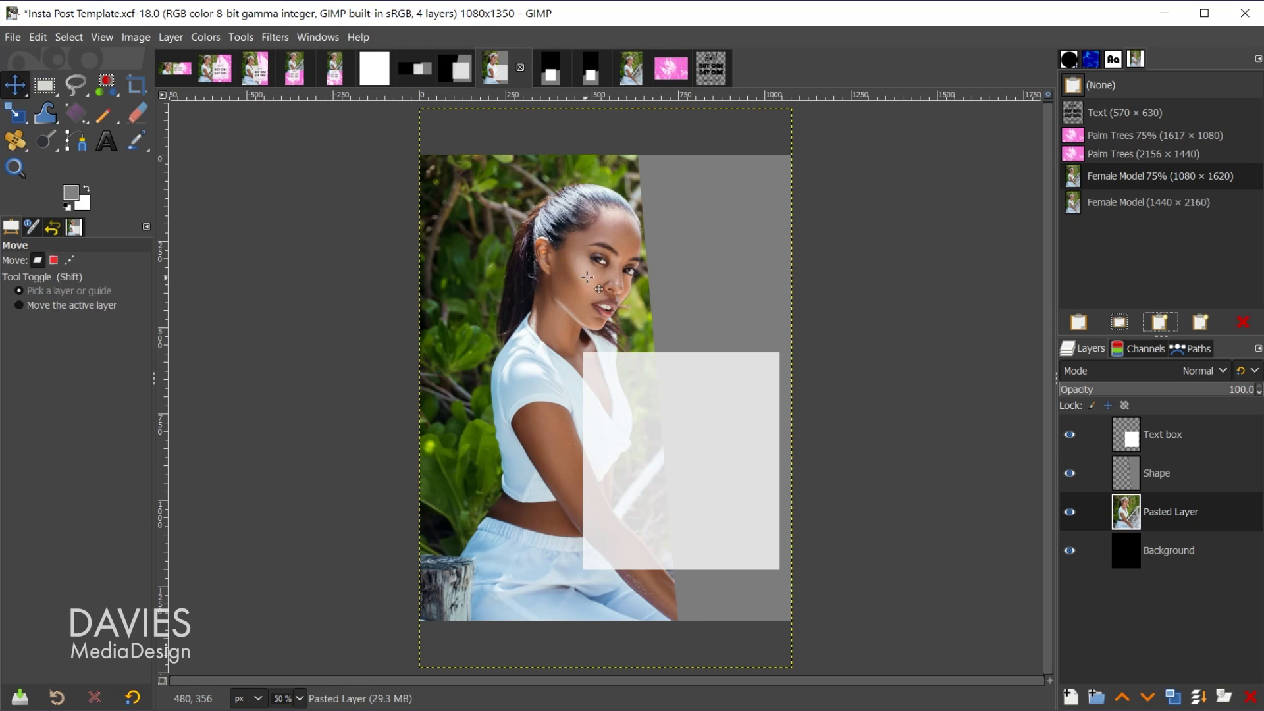
drag(585, 276, 582, 239)
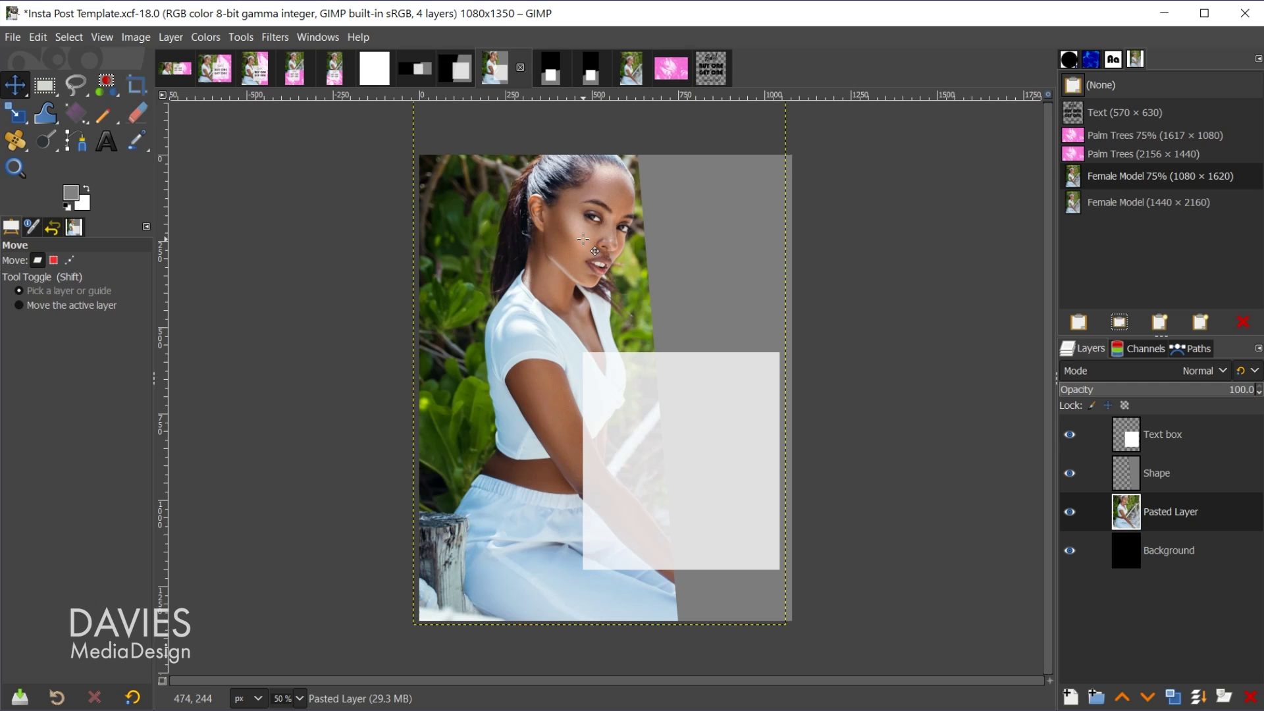
Scale the pasted model layer to 905 × 1358 pixels and align it with the canvas's left edge, covering the full height
key(shift+s)
click(595, 254)
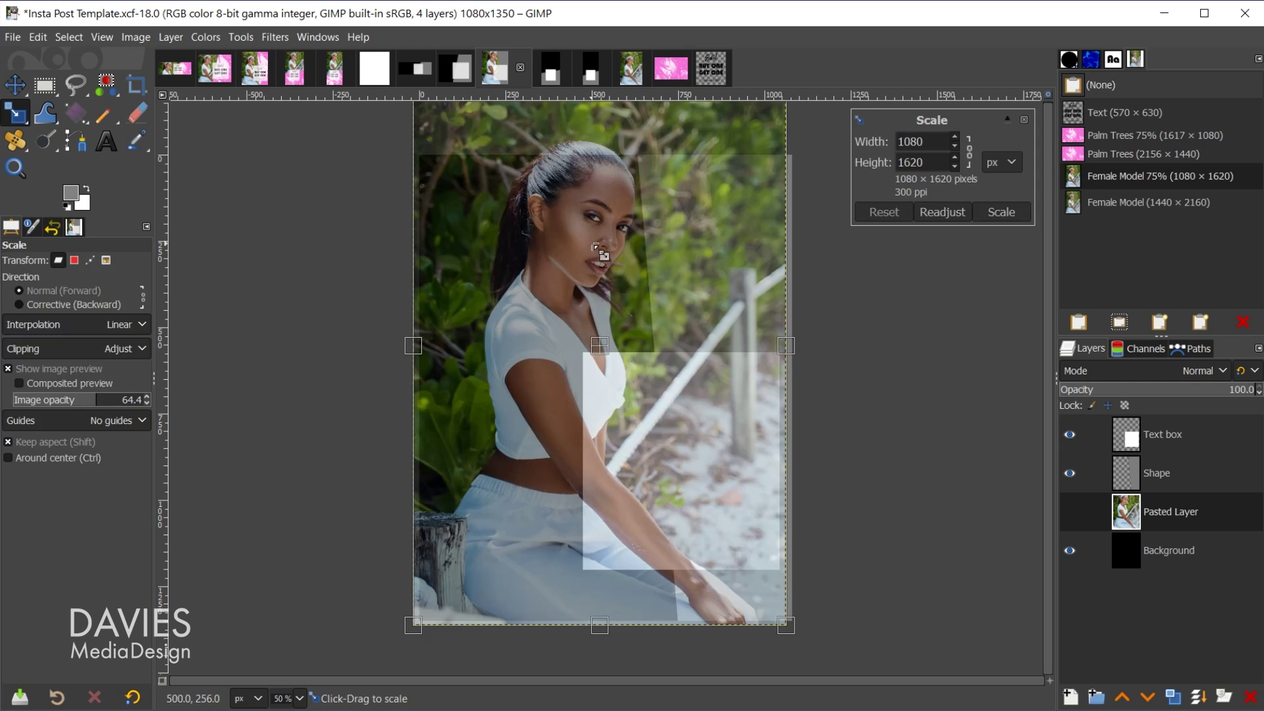
drag(798, 356, 700, 625)
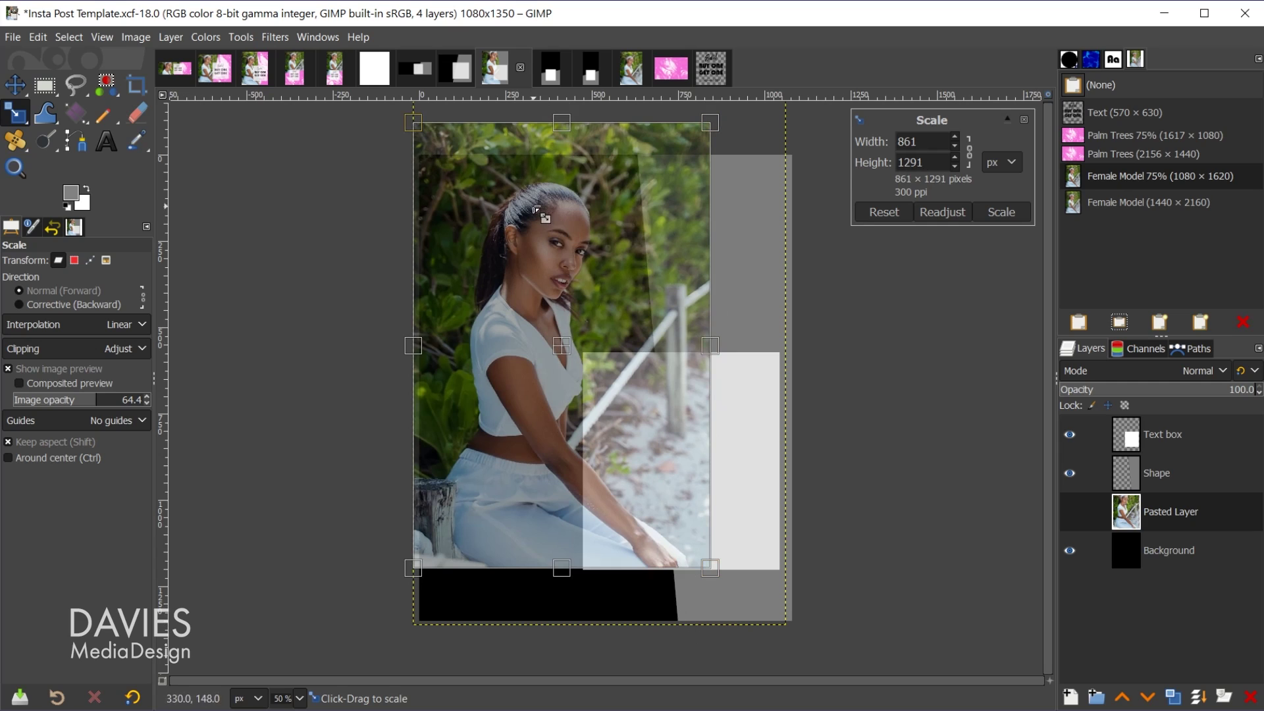
drag(559, 345, 557, 433)
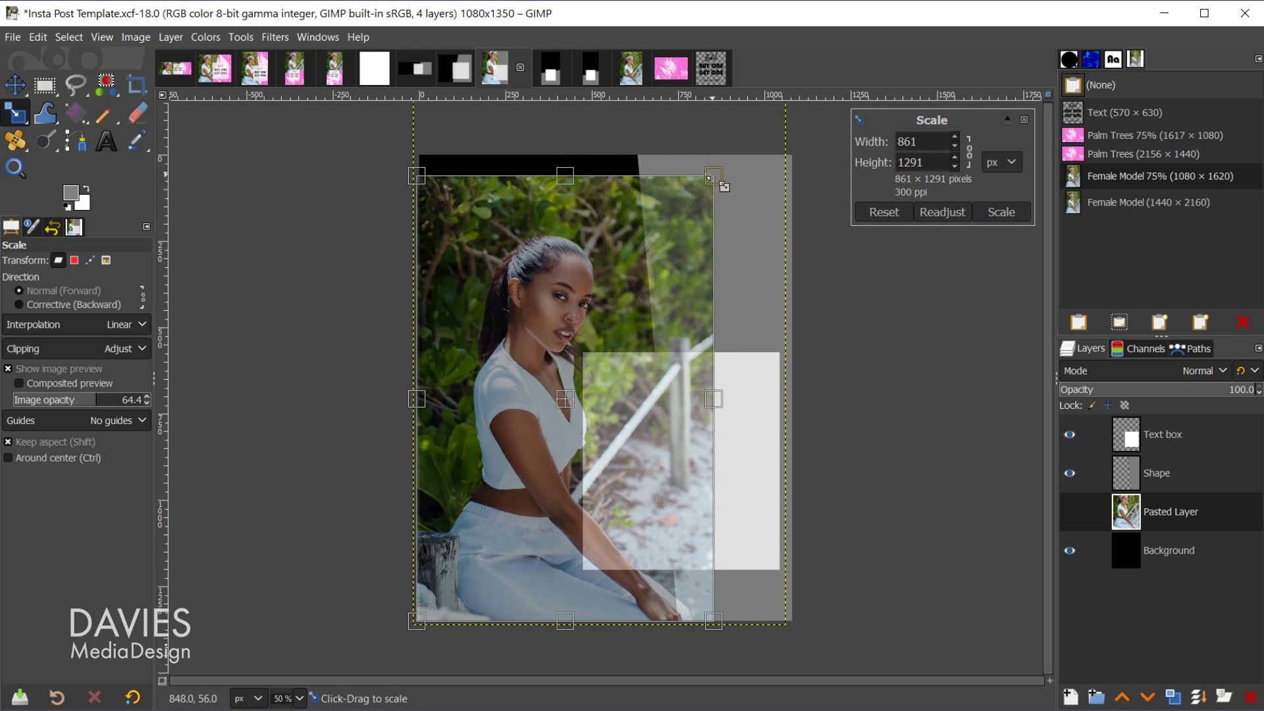
drag(724, 186, 729, 153)
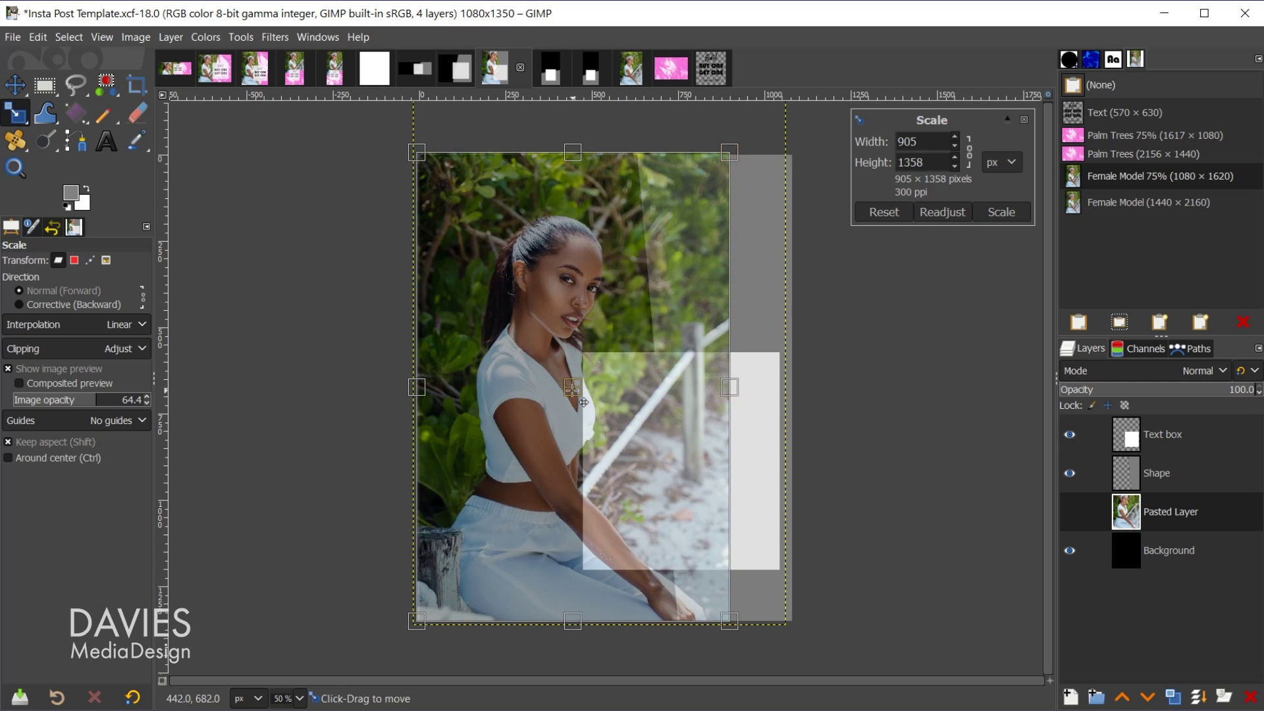
drag(586, 399, 586, 398)
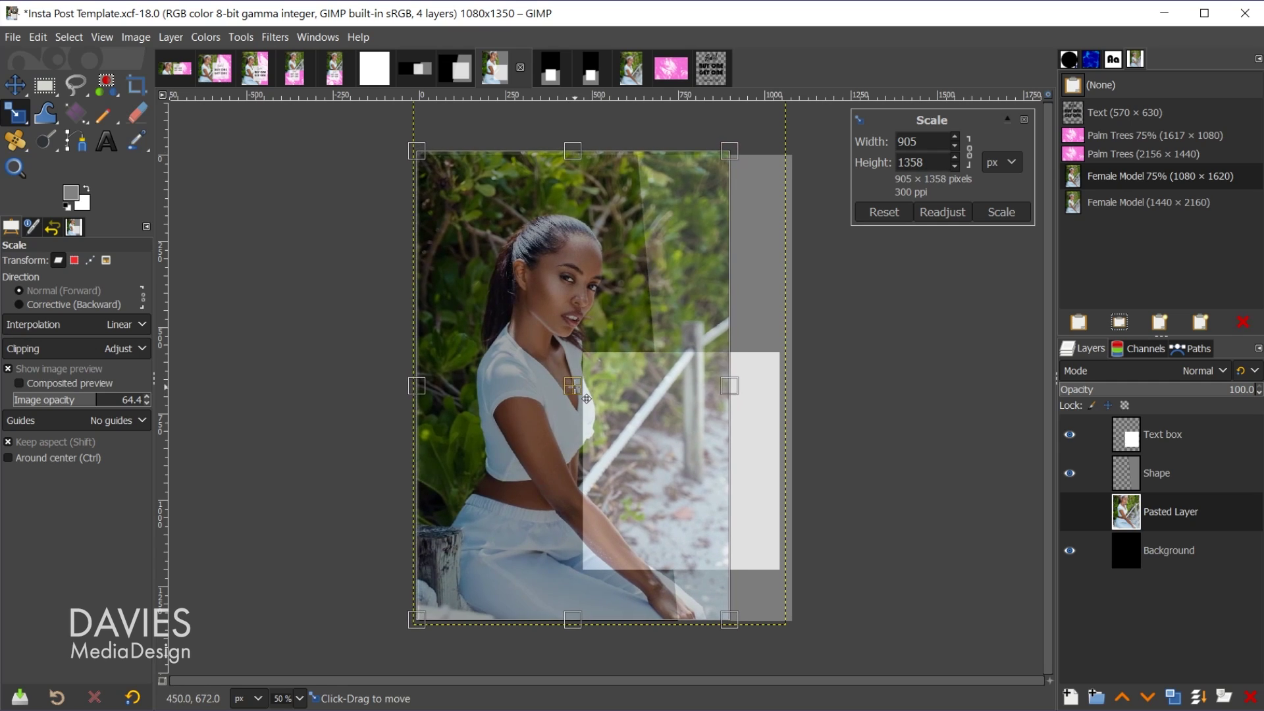
click(1004, 212)
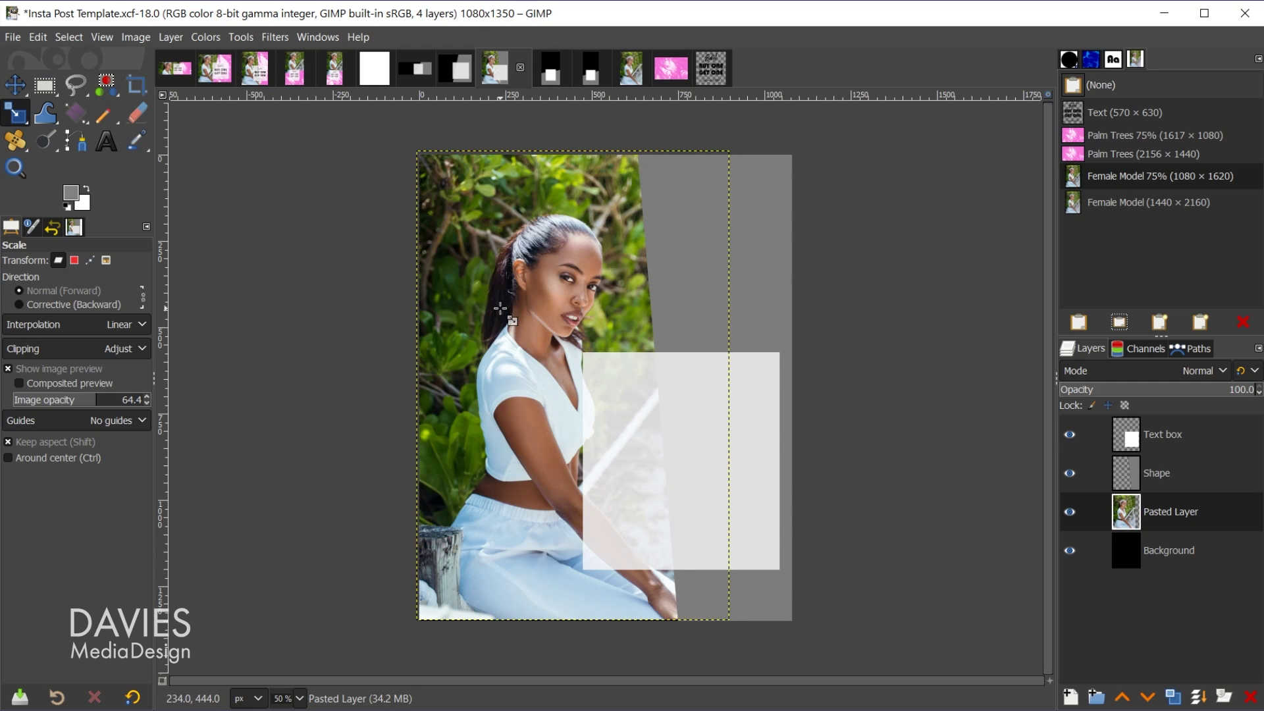
key(m)
drag(514, 289, 519, 295)
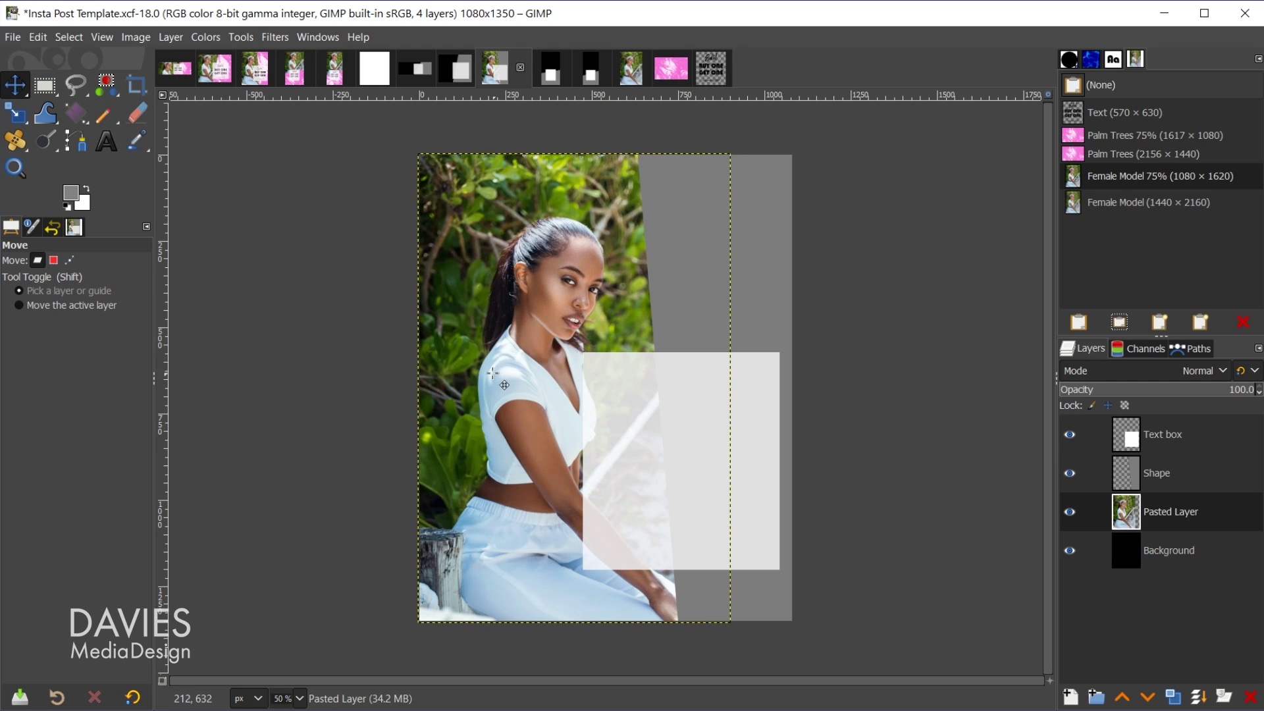
Make the Shape layer active and turn its alpha into a selection
click(1134, 473)
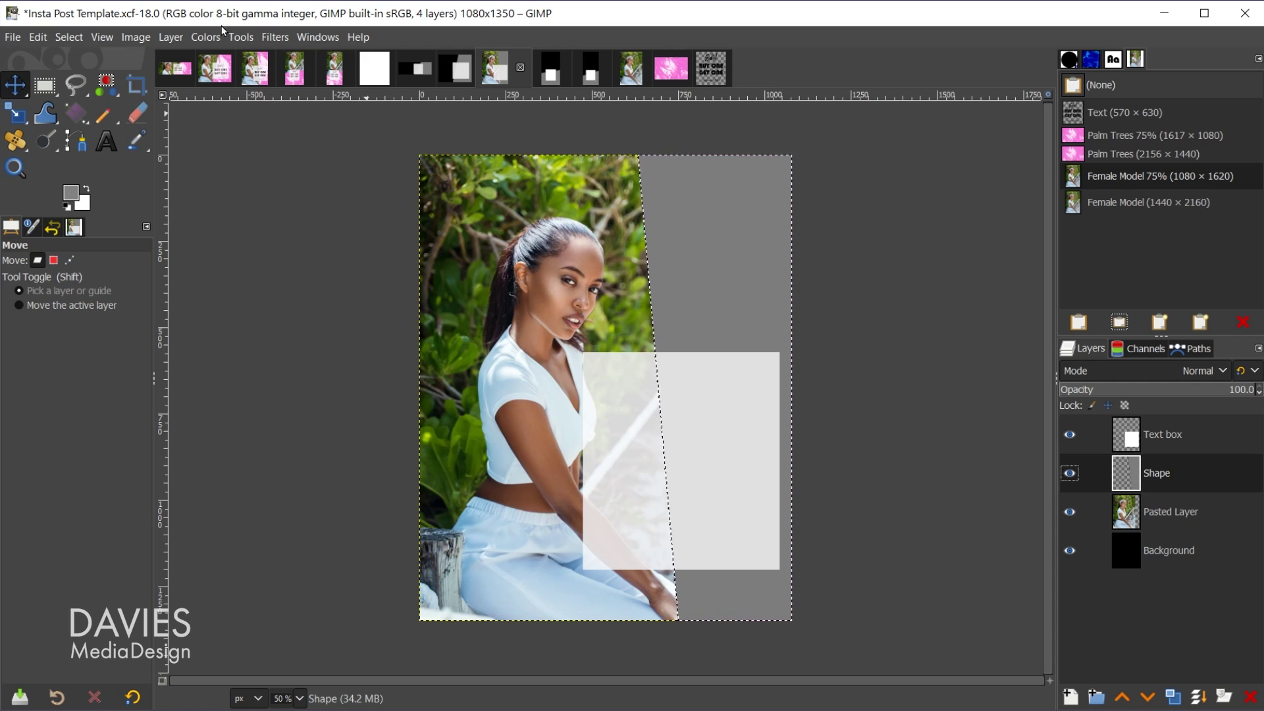
click(172, 38)
mouse_move(228, 228)
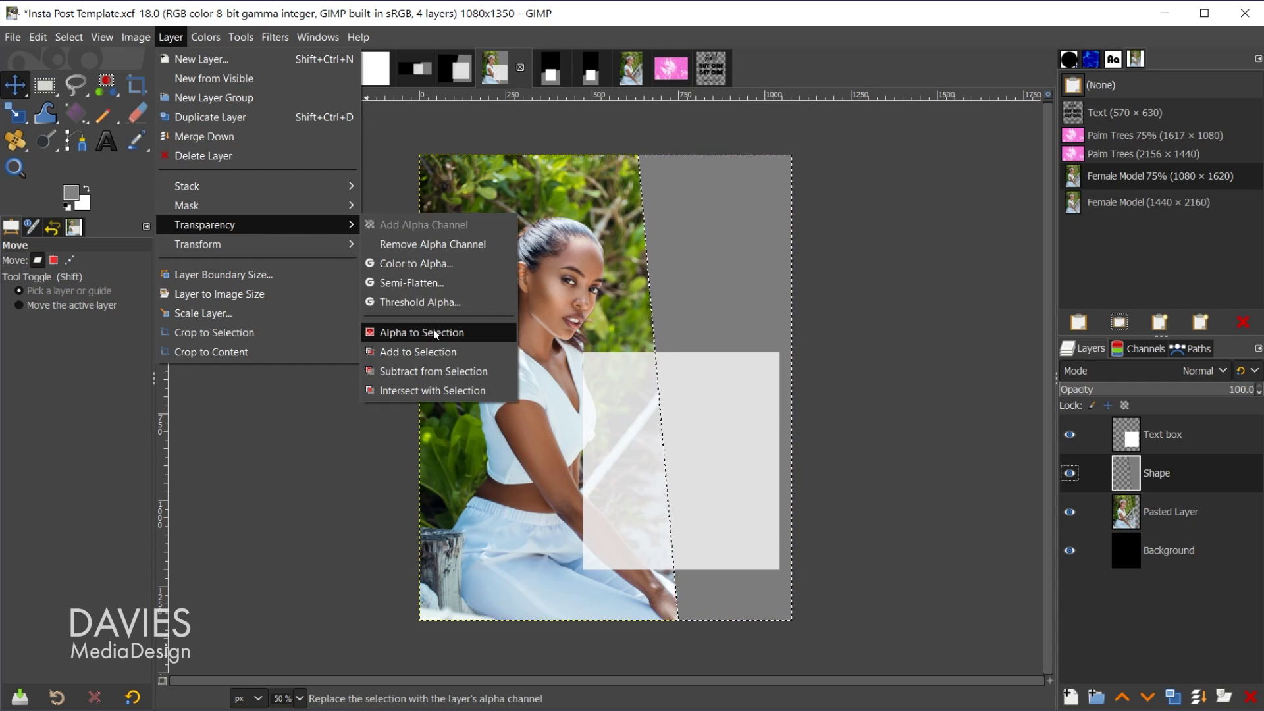
click(775, 14)
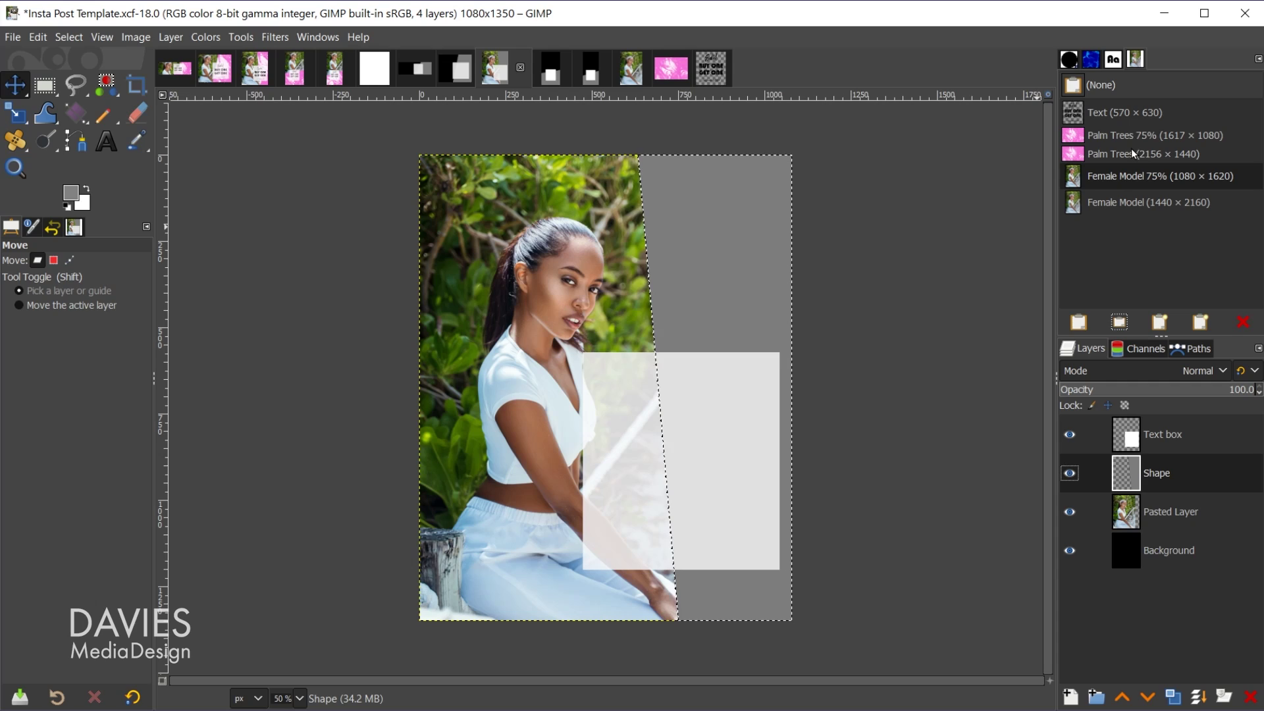
Try to paste the Palm Trees 75% buffer into the Shape layer's selection
click(1113, 132)
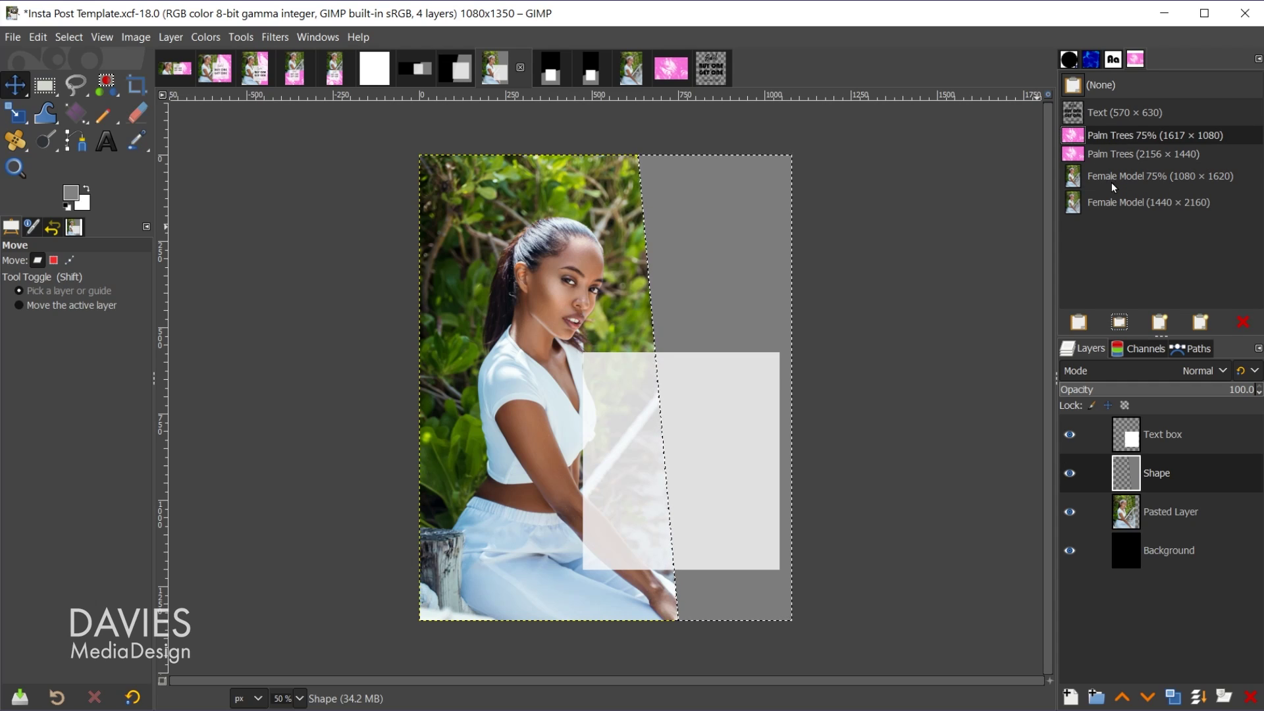
click(1121, 323)
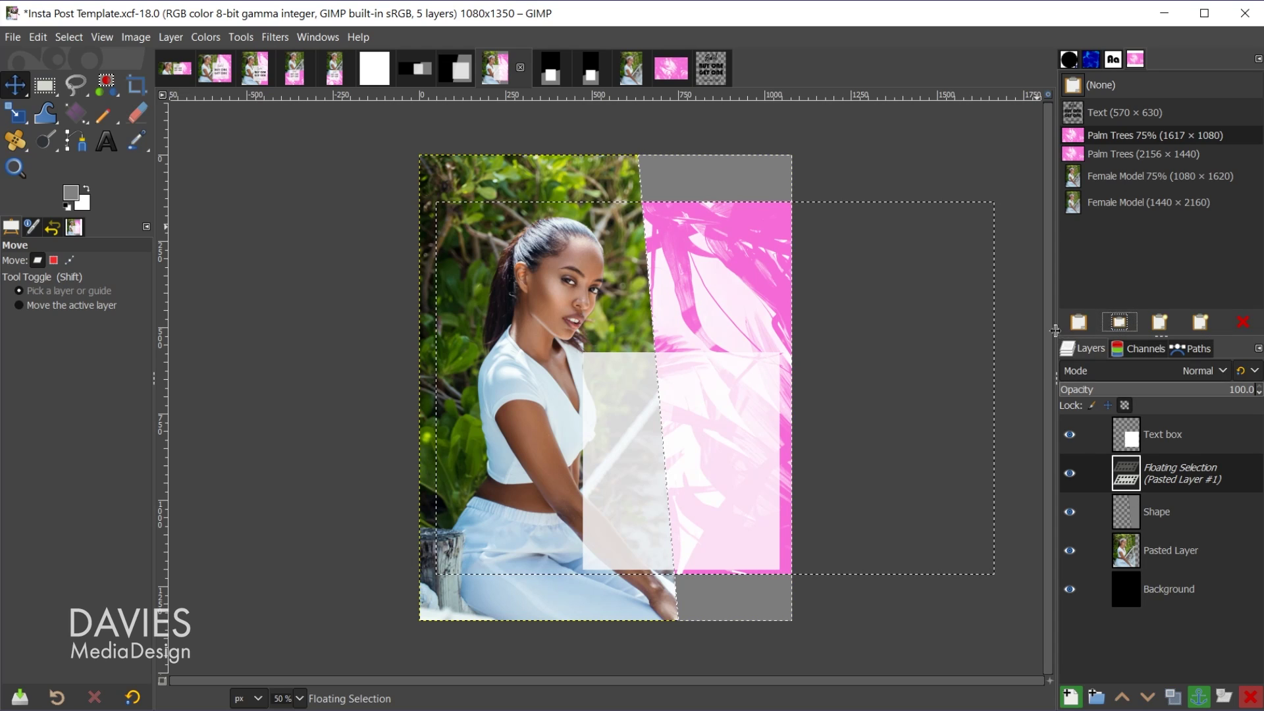
key(ctrl+z)
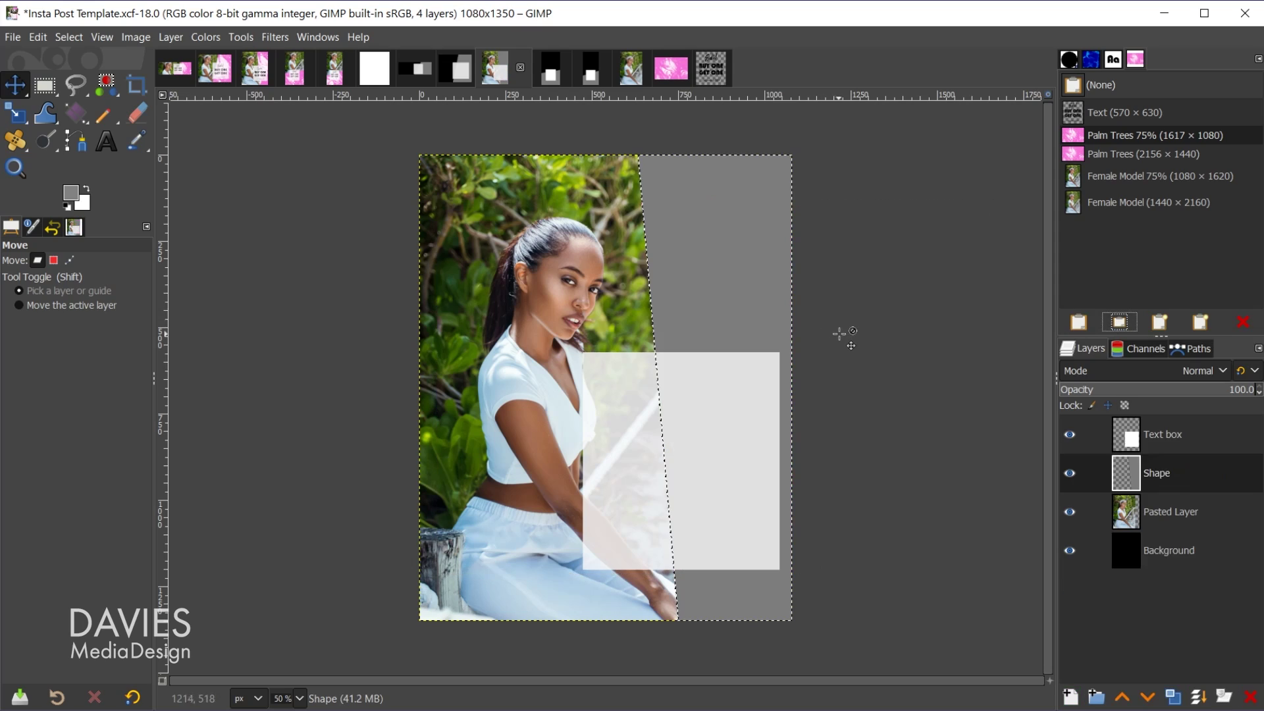
Paste the full-size Palm Trees buffer into the selection, anchor it to the Shape layer, and clear the selection
click(1124, 154)
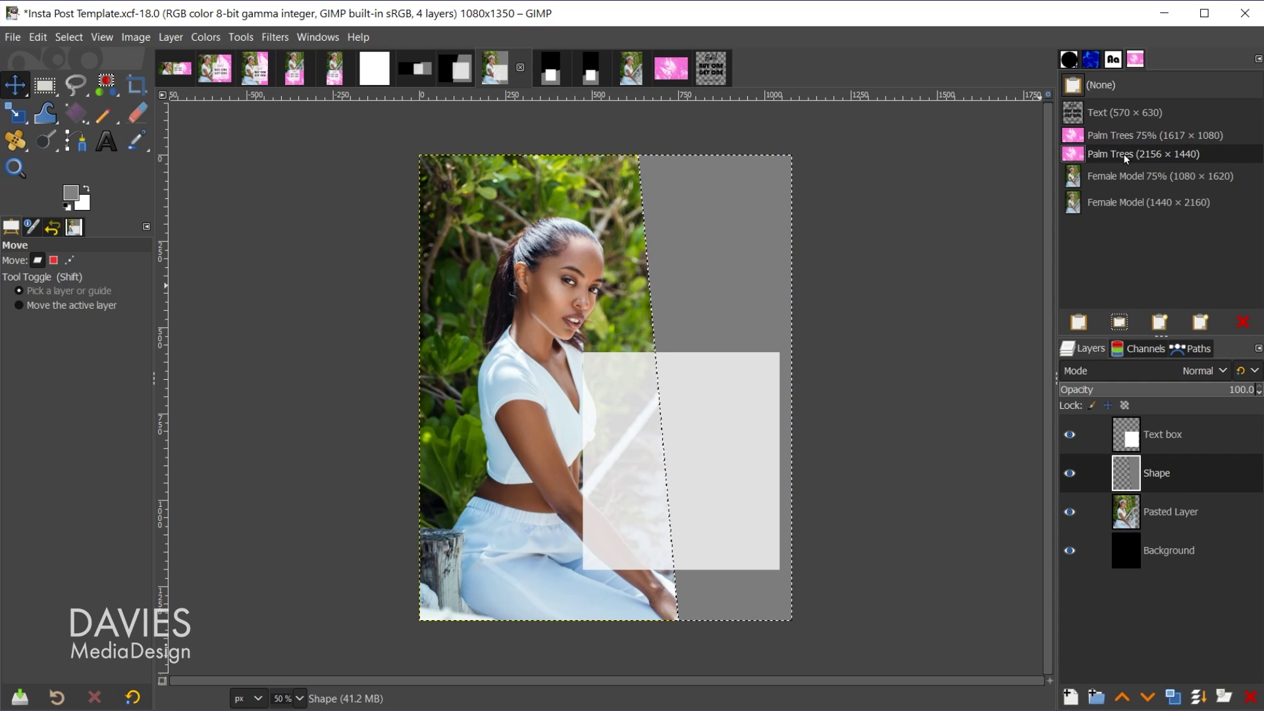
click(1121, 323)
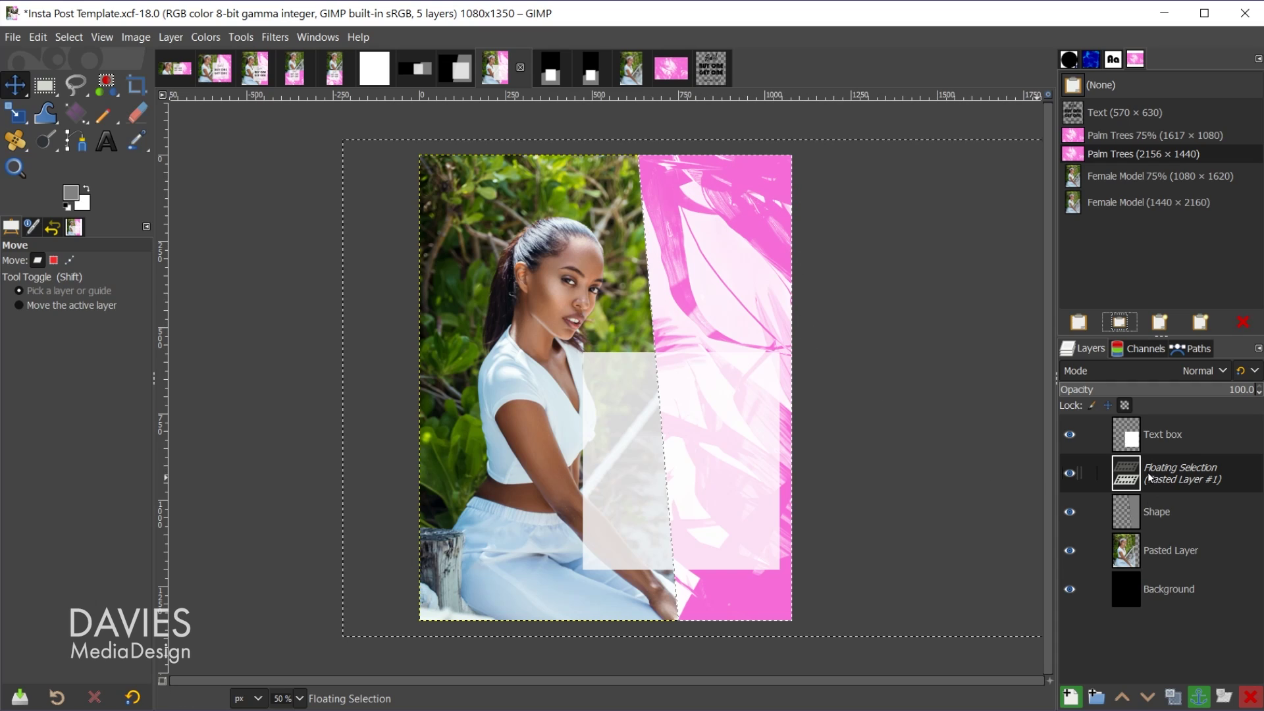
click(1200, 696)
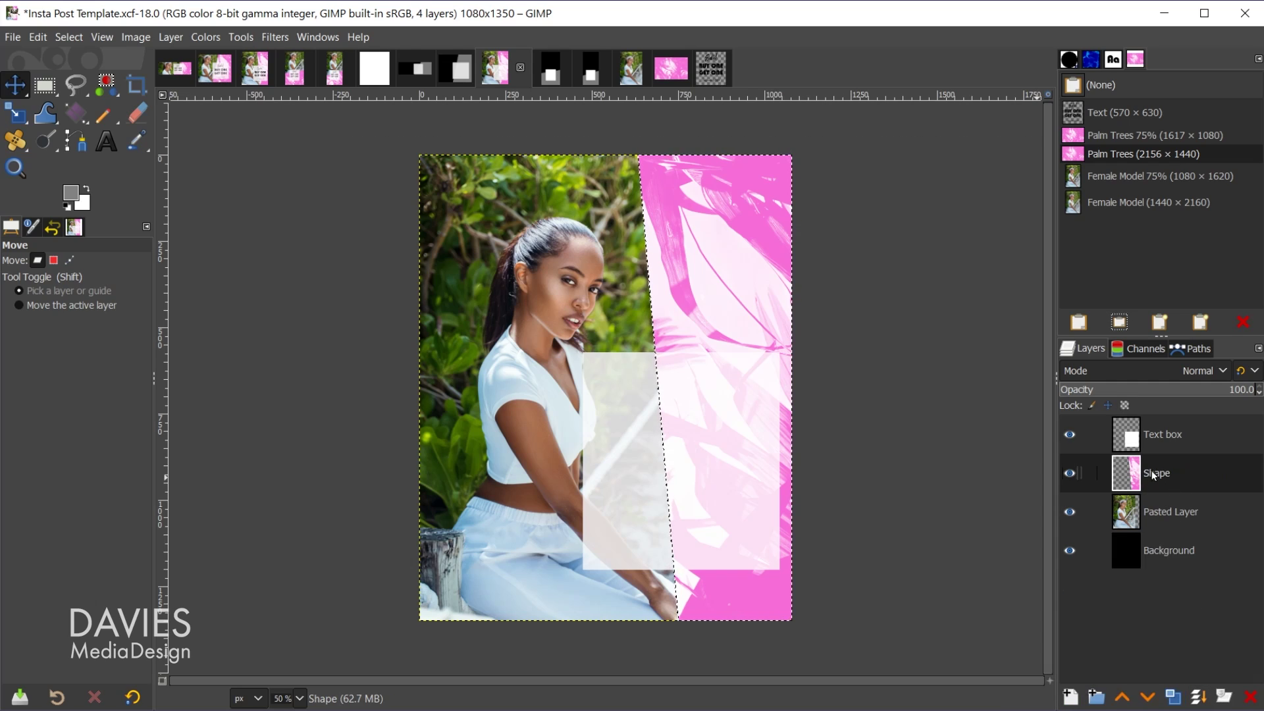
click(1070, 475)
click(1070, 473)
key(shift+ctrl+a)
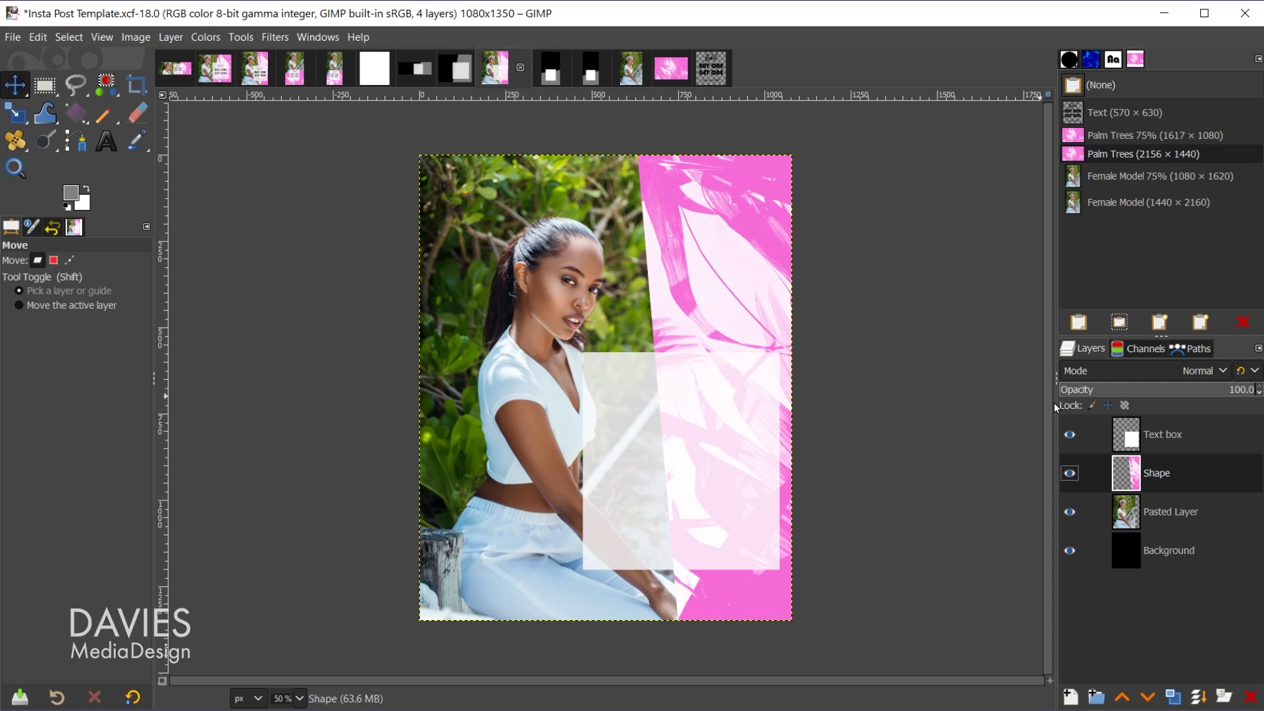
Paste the Text buffer as a new layer directly above the Text box layer
click(1132, 437)
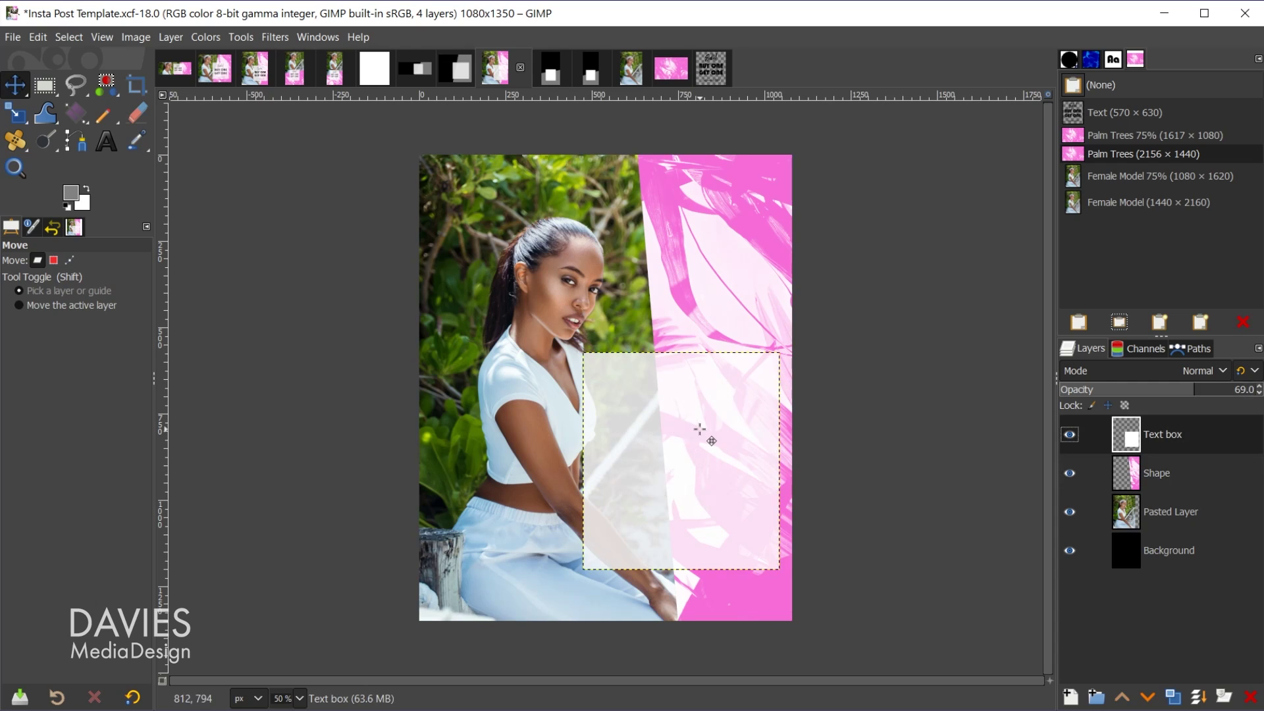
click(1077, 114)
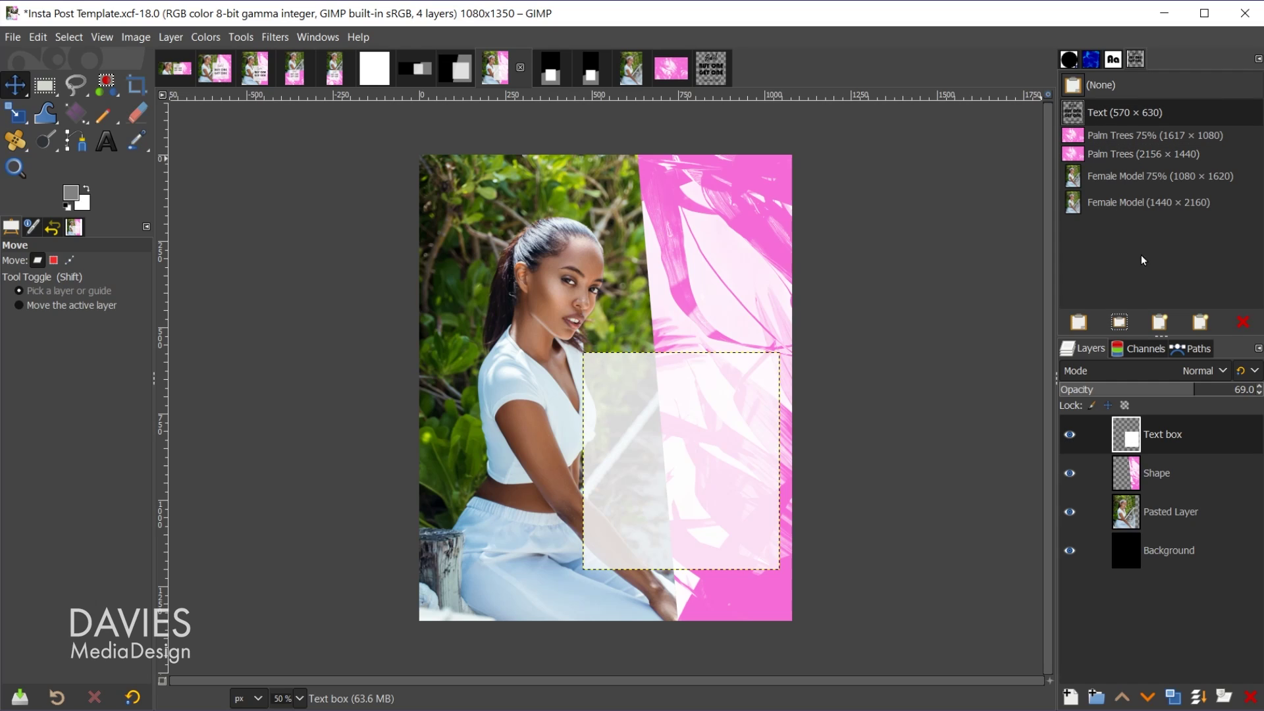
click(1163, 327)
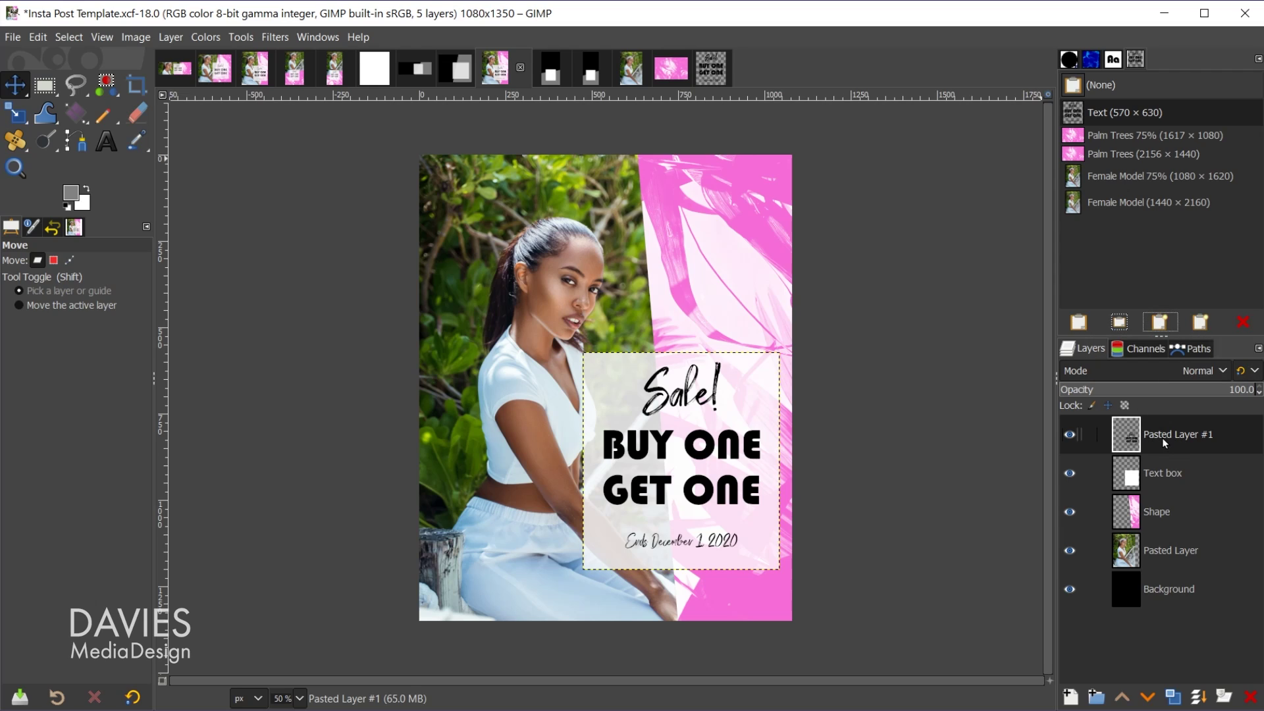
click(1129, 474)
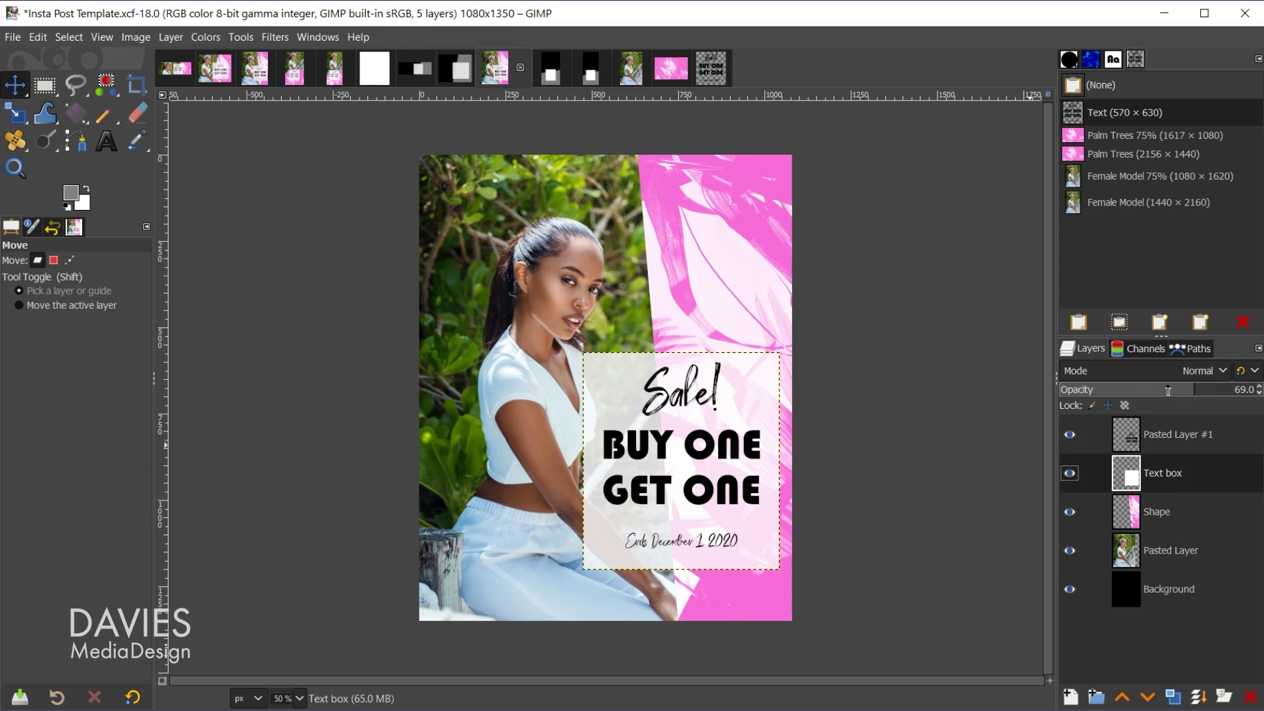
click(1128, 439)
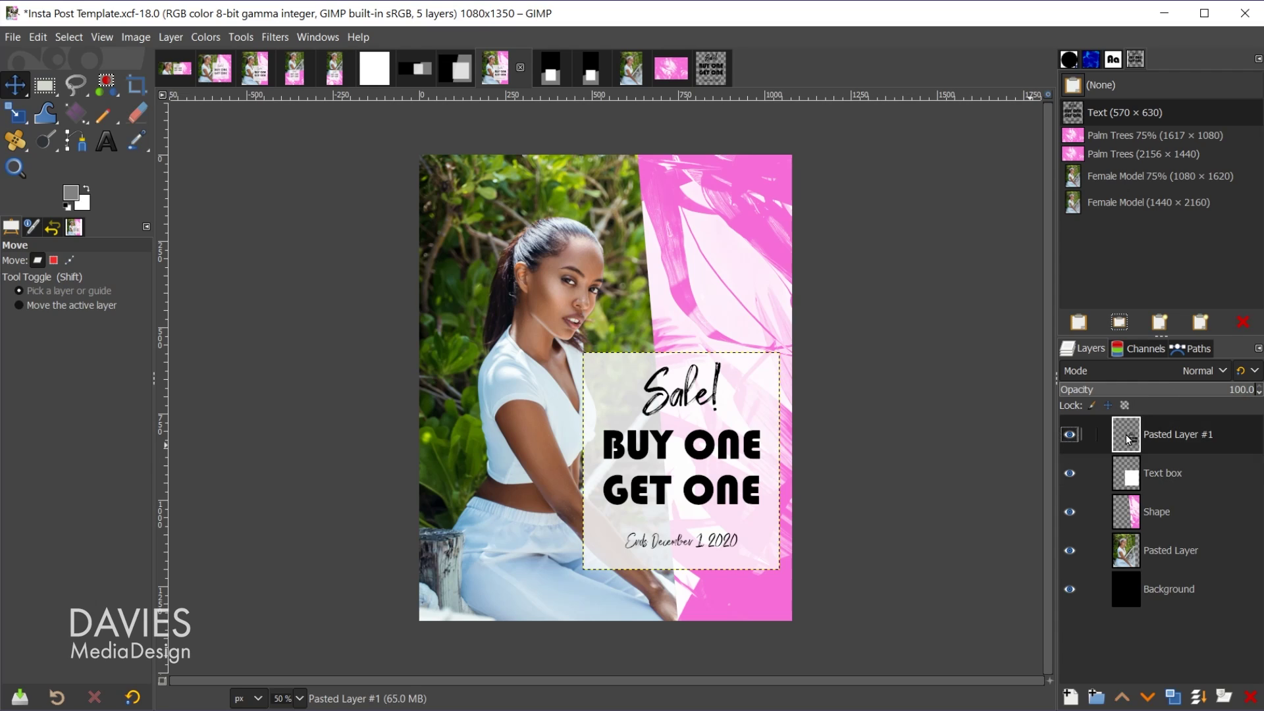
click(1131, 479)
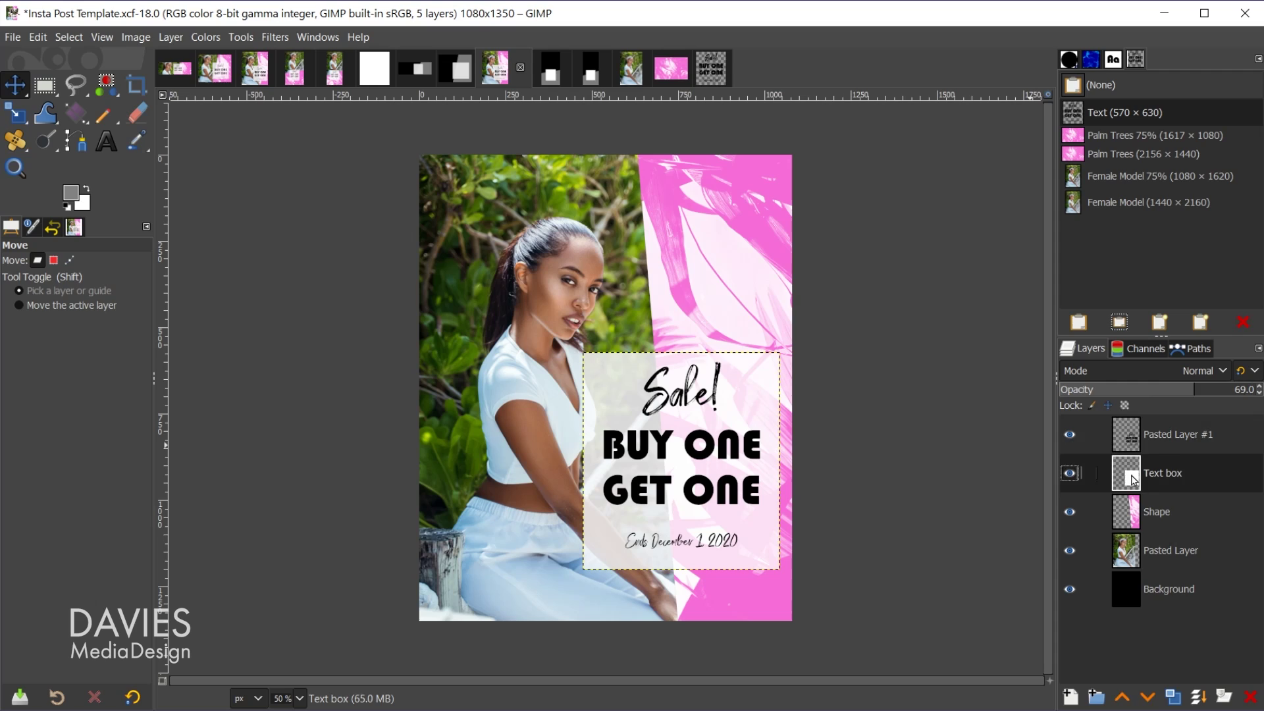
click(1151, 428)
drag(1208, 395, 1261, 393)
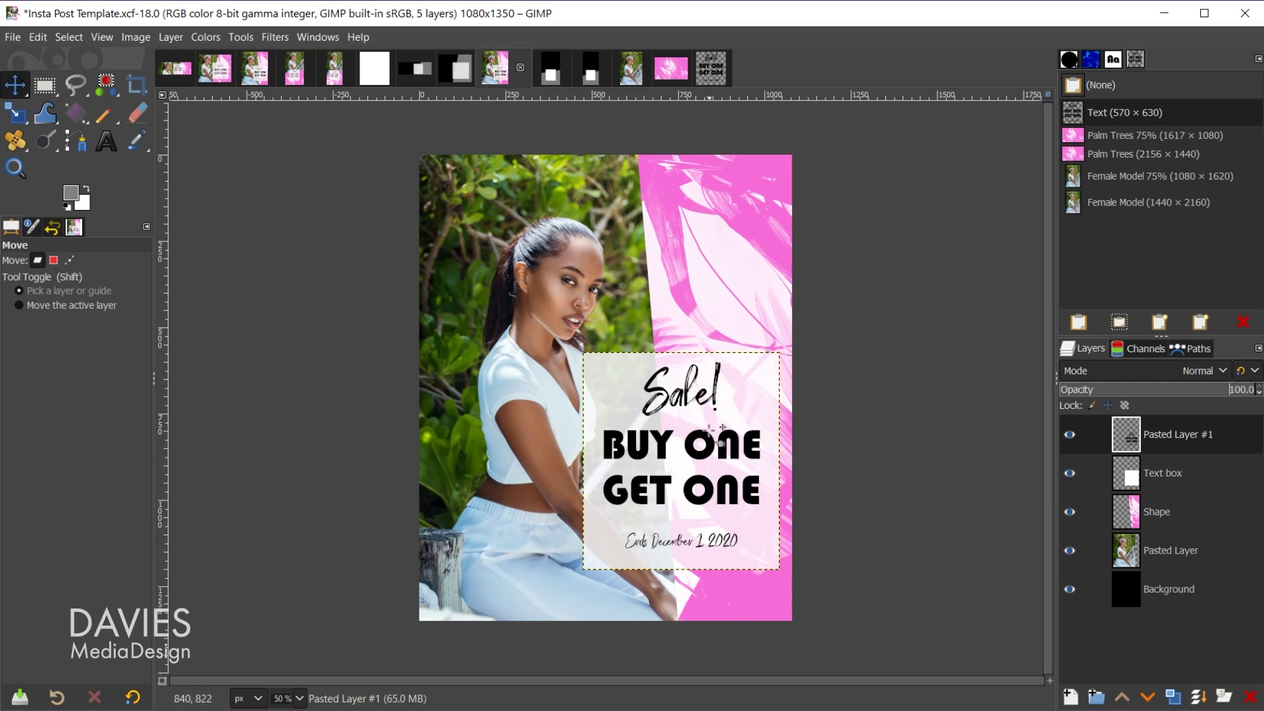
Switch to the Insta Story Template and paste the full-size Female Model buffer as a new layer directly above the Background
click(551, 76)
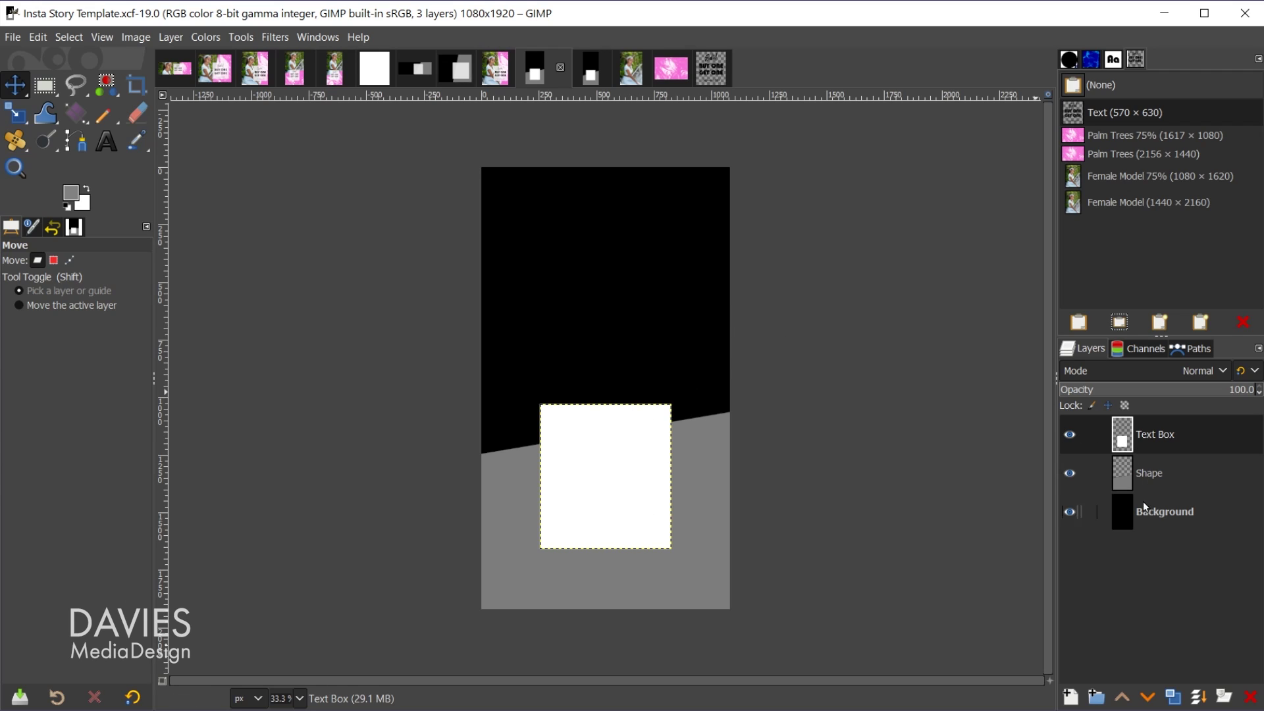
click(1126, 517)
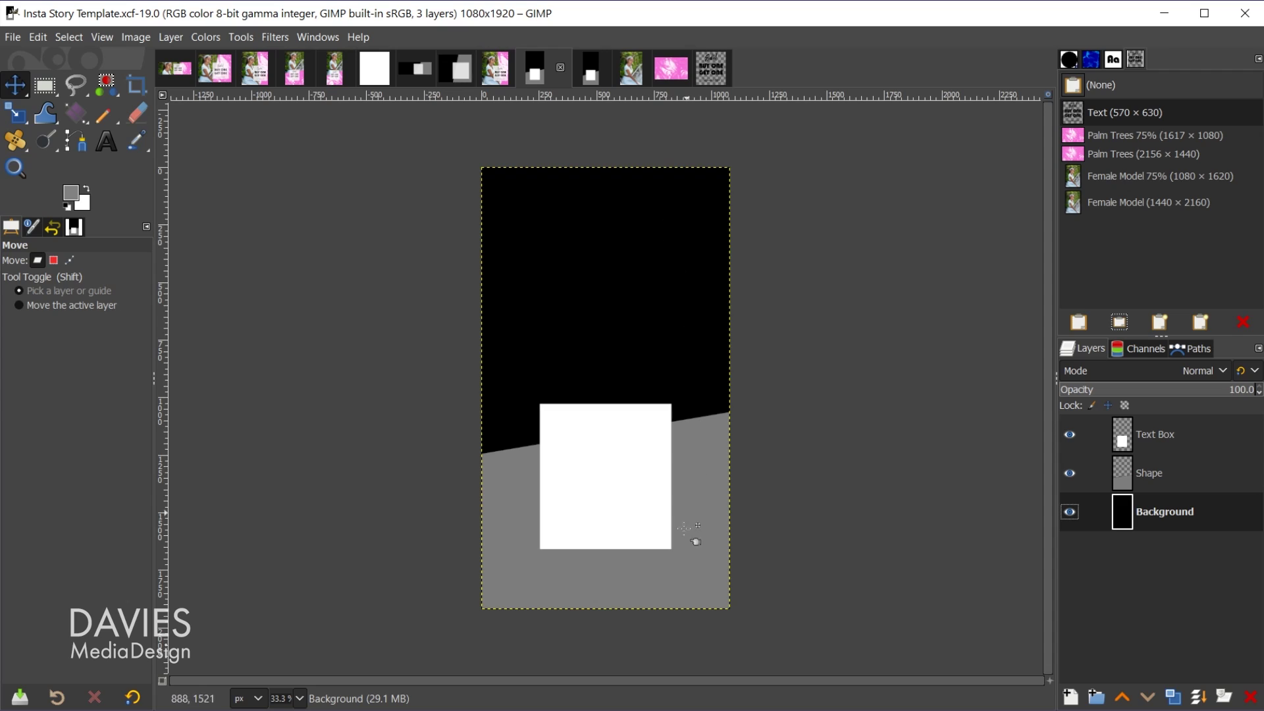
click(1080, 154)
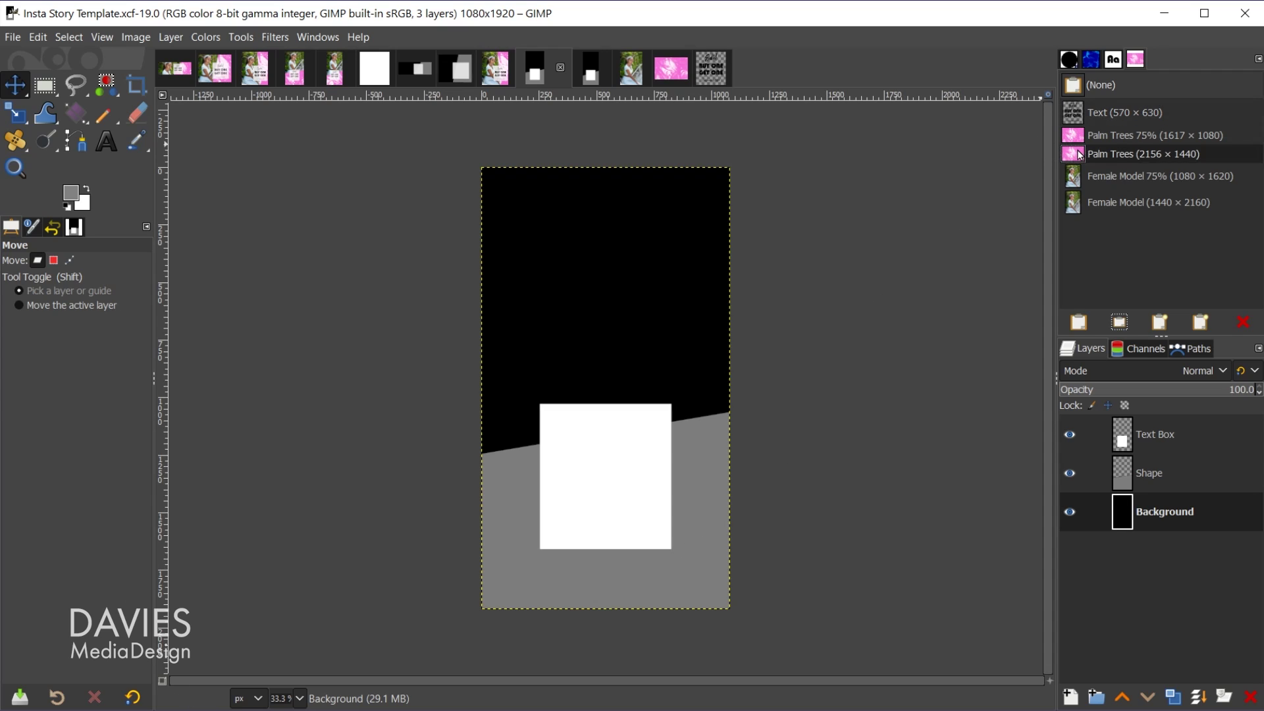
click(1075, 205)
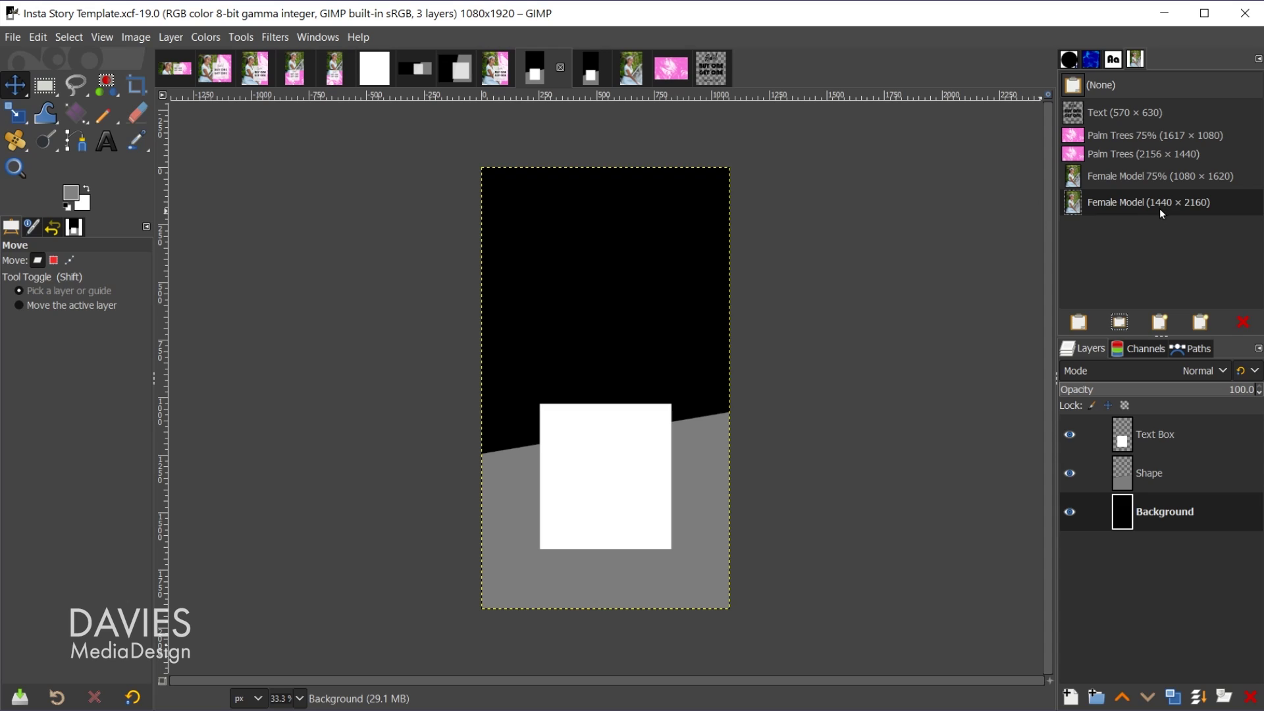
click(1161, 323)
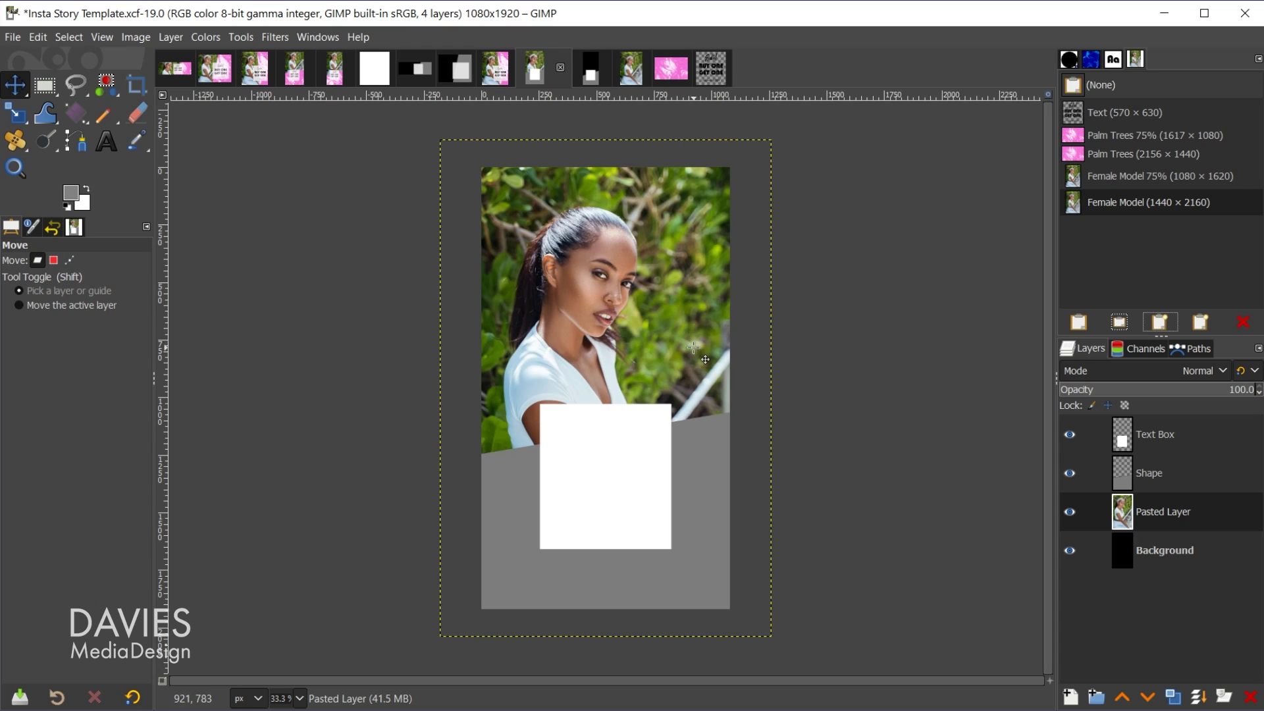
Scale the pasted model photo to 1123 × 1685 px with its aspect kept, and position it across the story canvas above the grey shape
drag(700, 359, 736, 327)
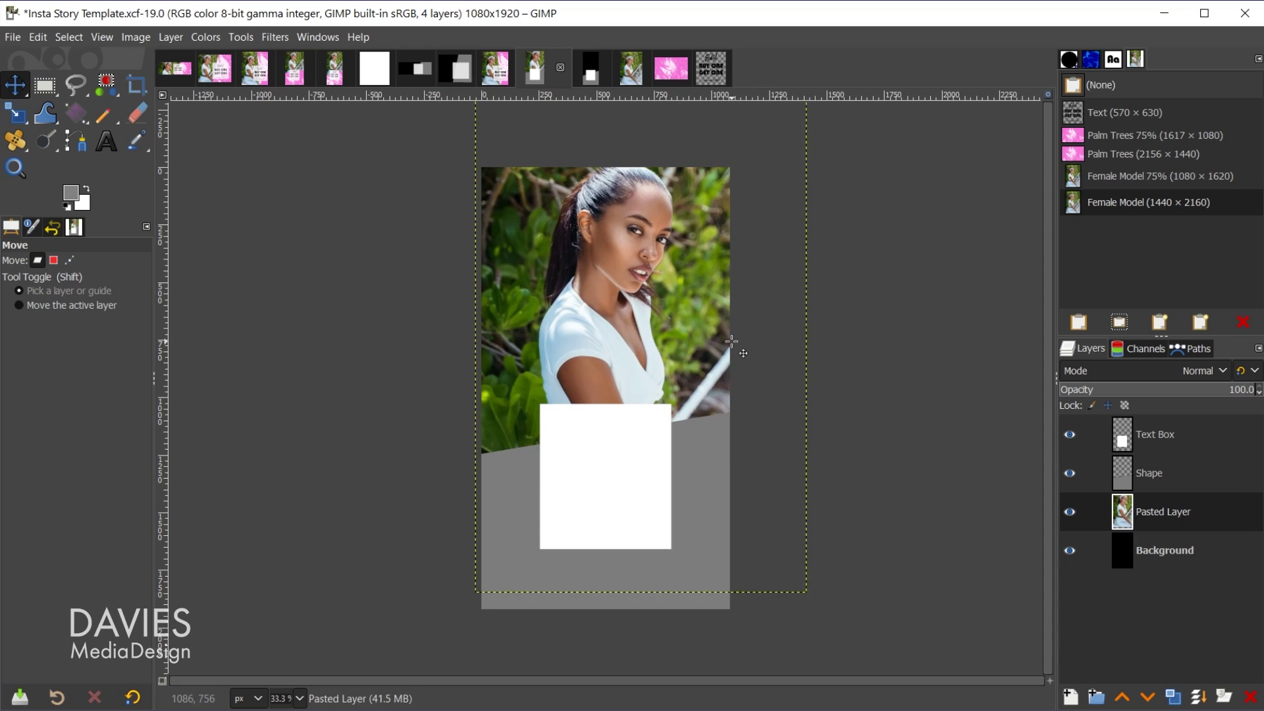
key(shift+s)
click(739, 339)
drag(809, 594, 734, 511)
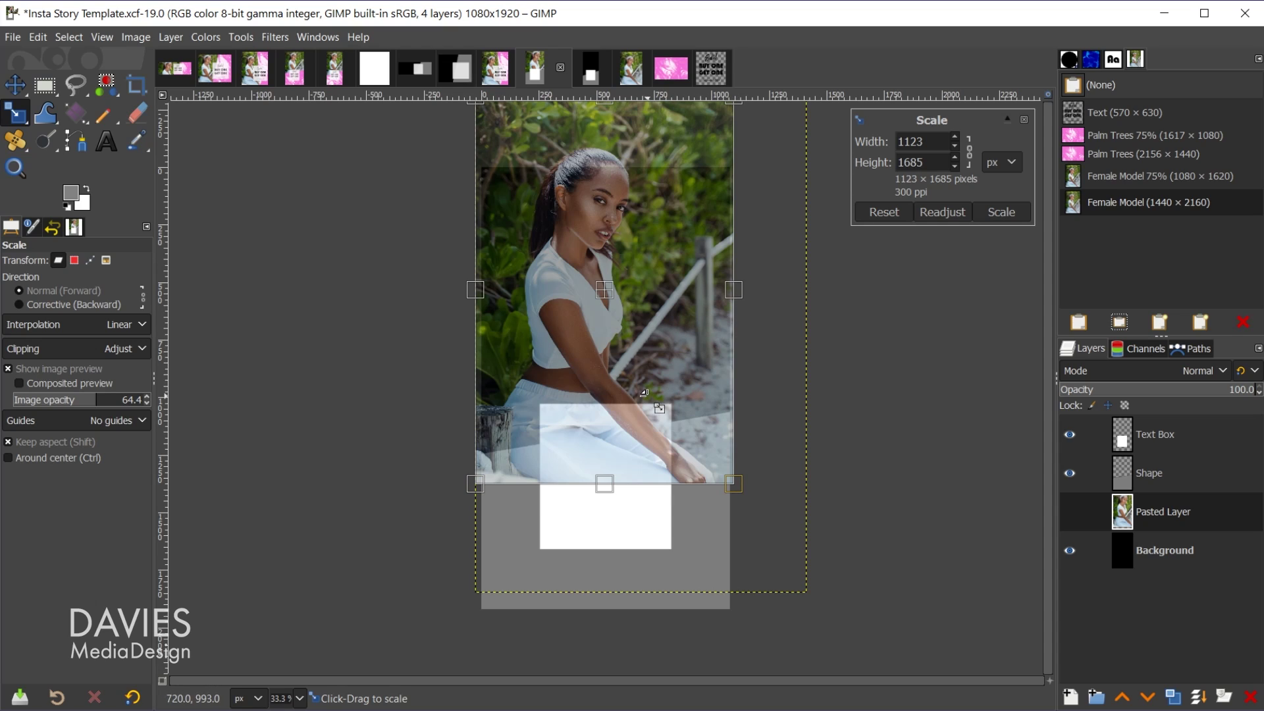
click(1001, 211)
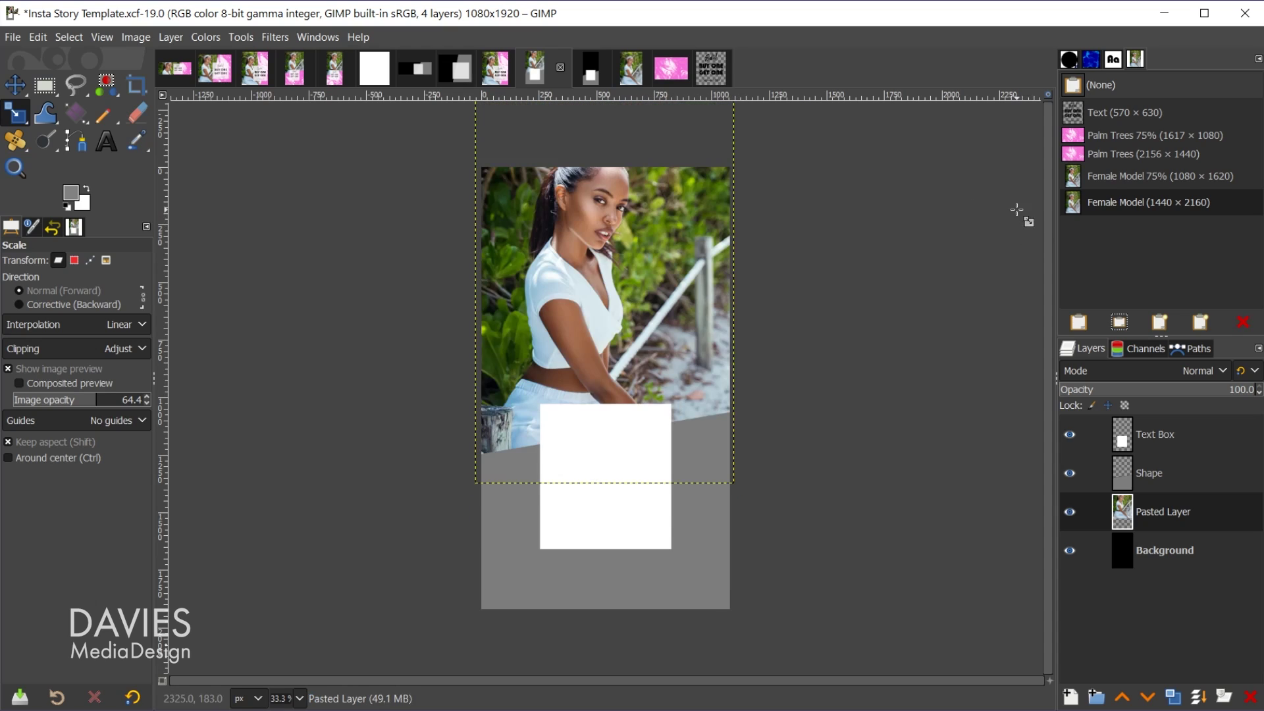
key(m)
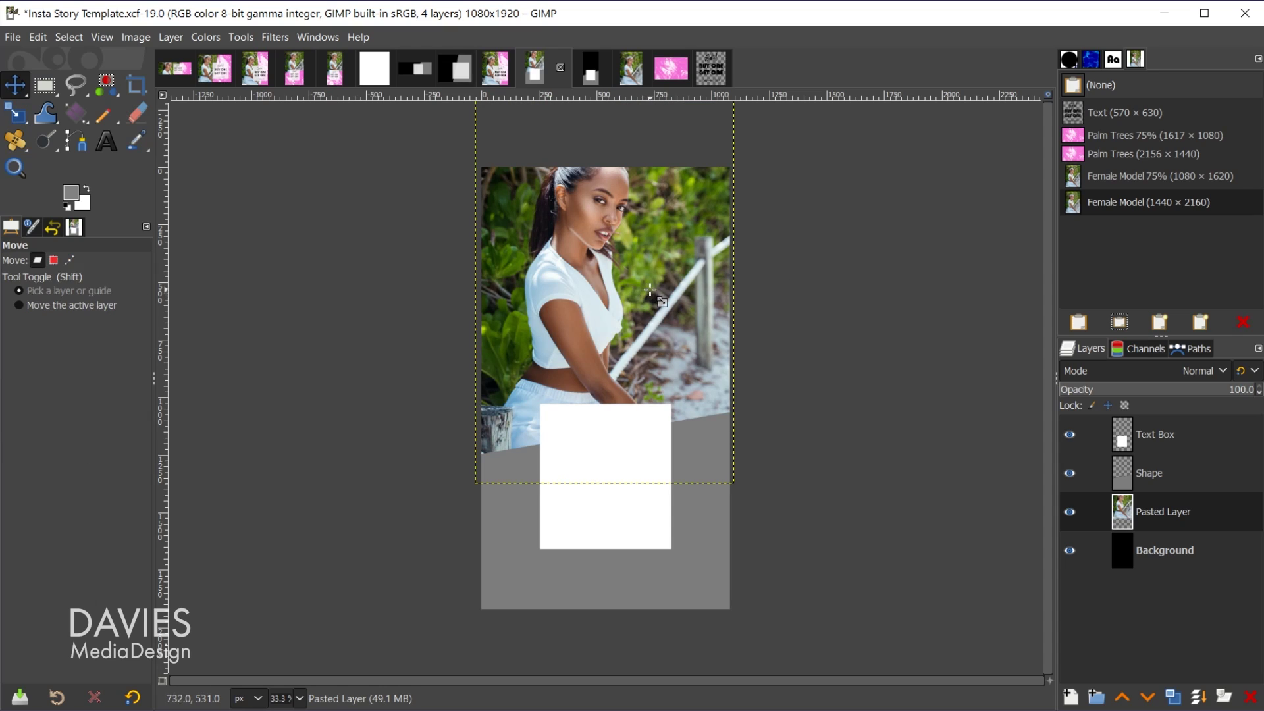
drag(662, 280, 663, 300)
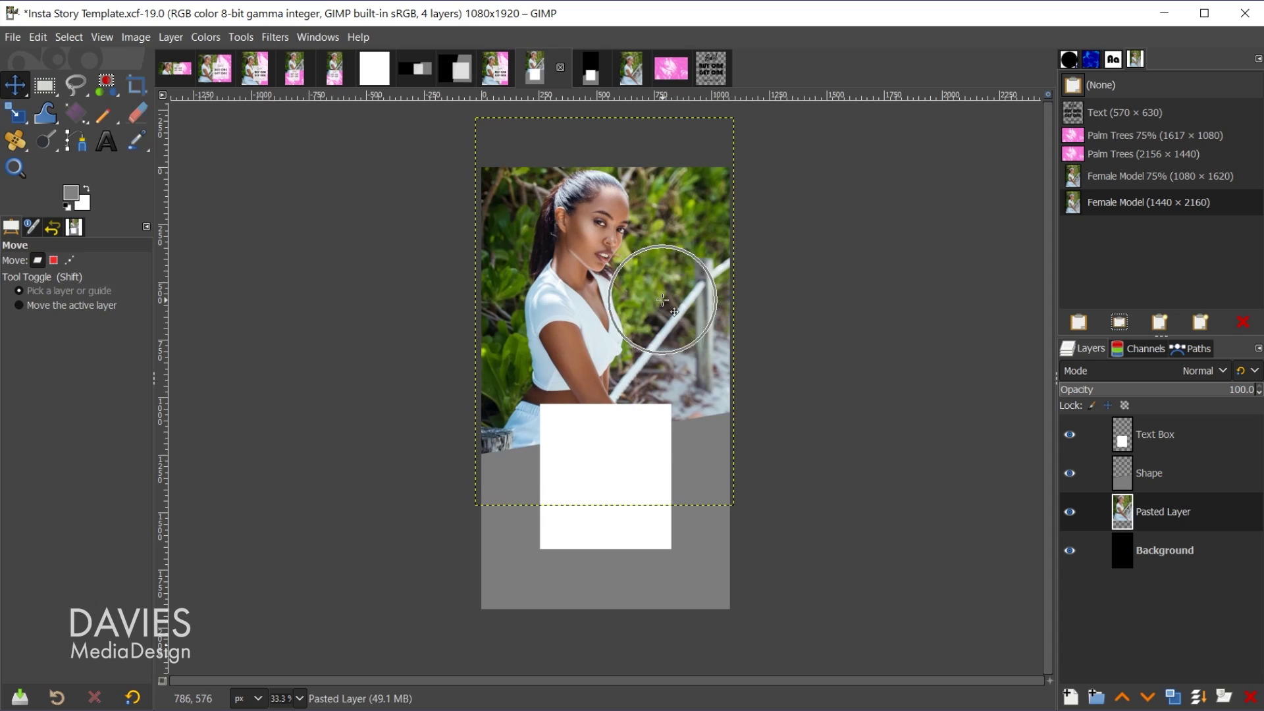
Make the Insta Story's Shape layer active and turn its alpha into a selection
click(1130, 476)
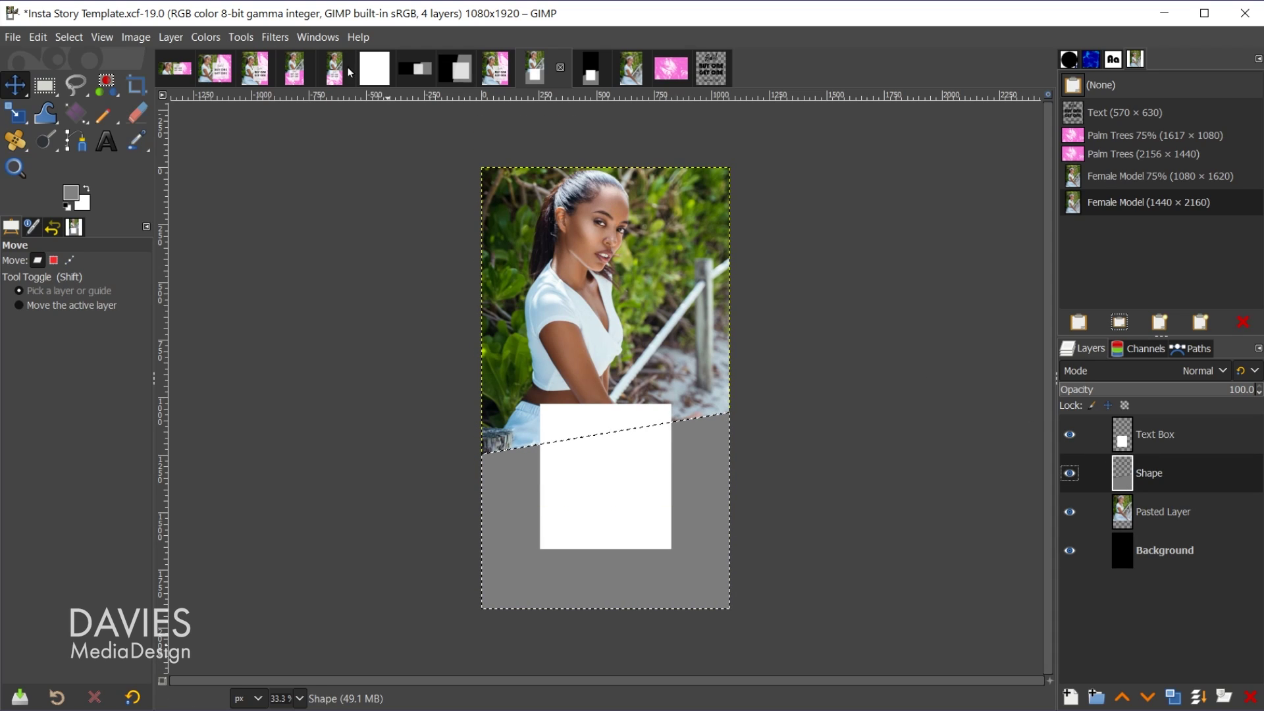
click(171, 38)
mouse_move(223, 226)
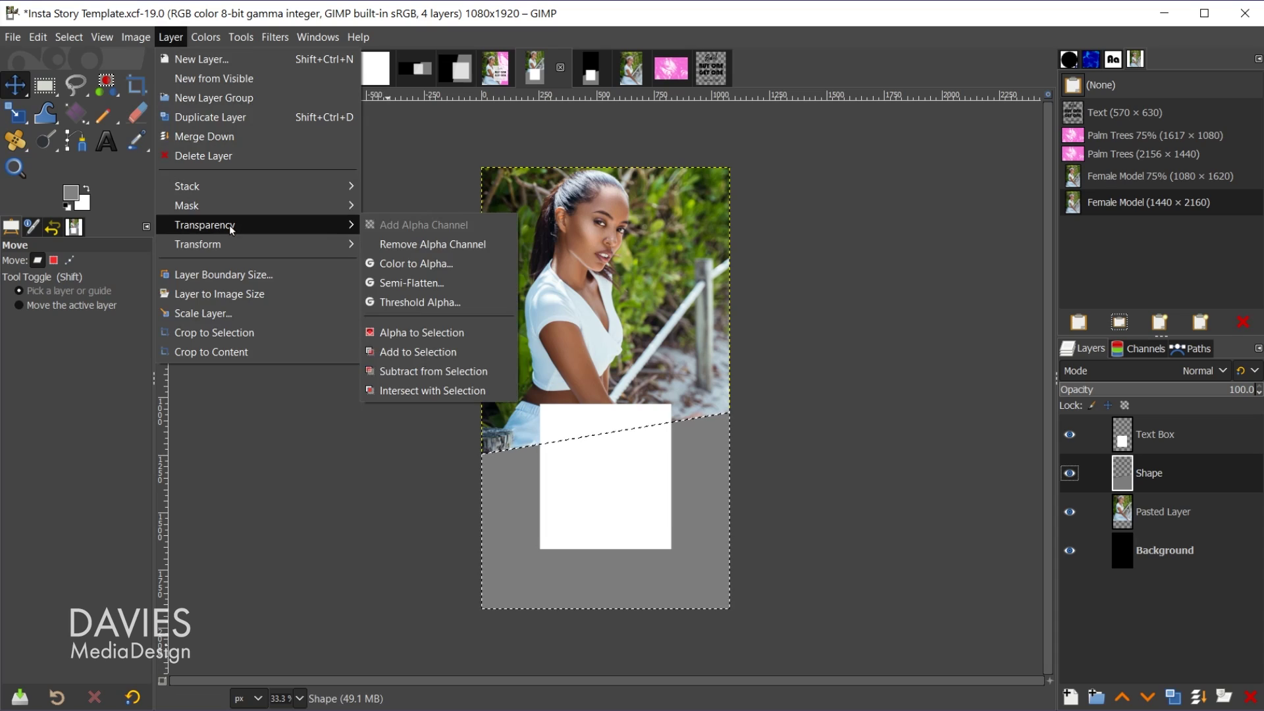
click(438, 342)
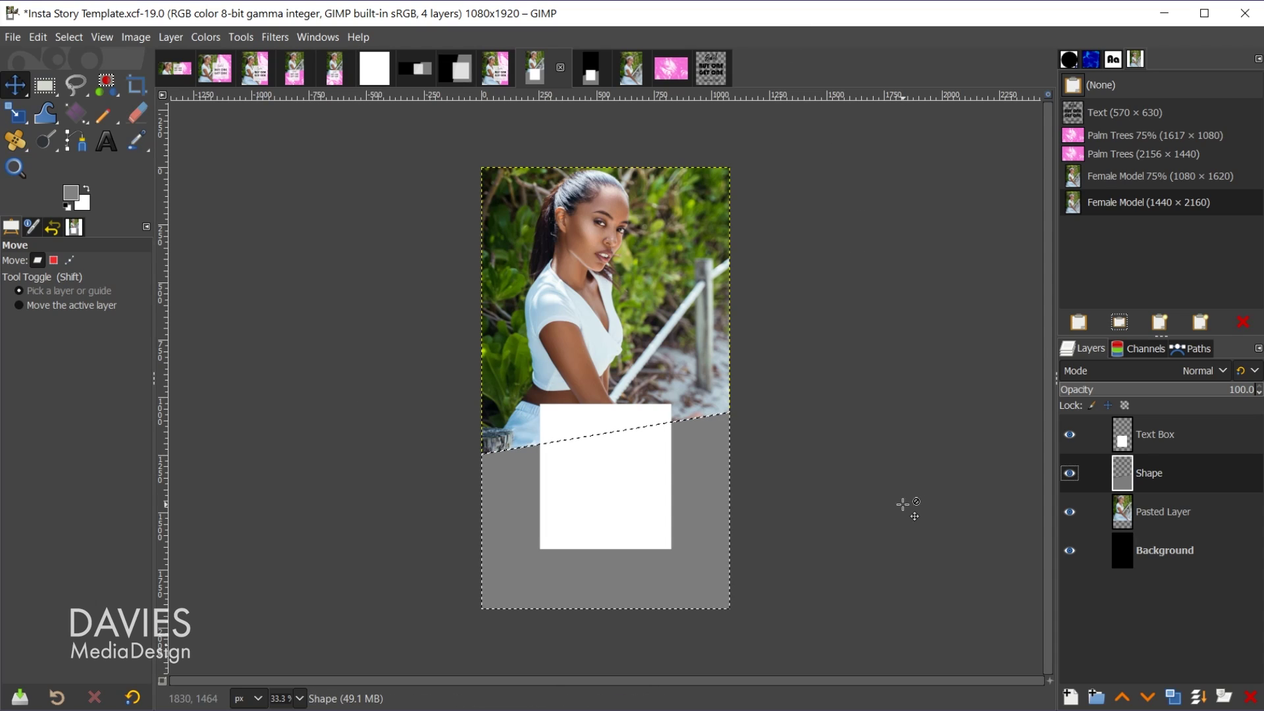
Paste the Palm Trees 75% buffer into the selection, adjust its position, anchor it to the Shape layer, and clear the selection
click(1076, 136)
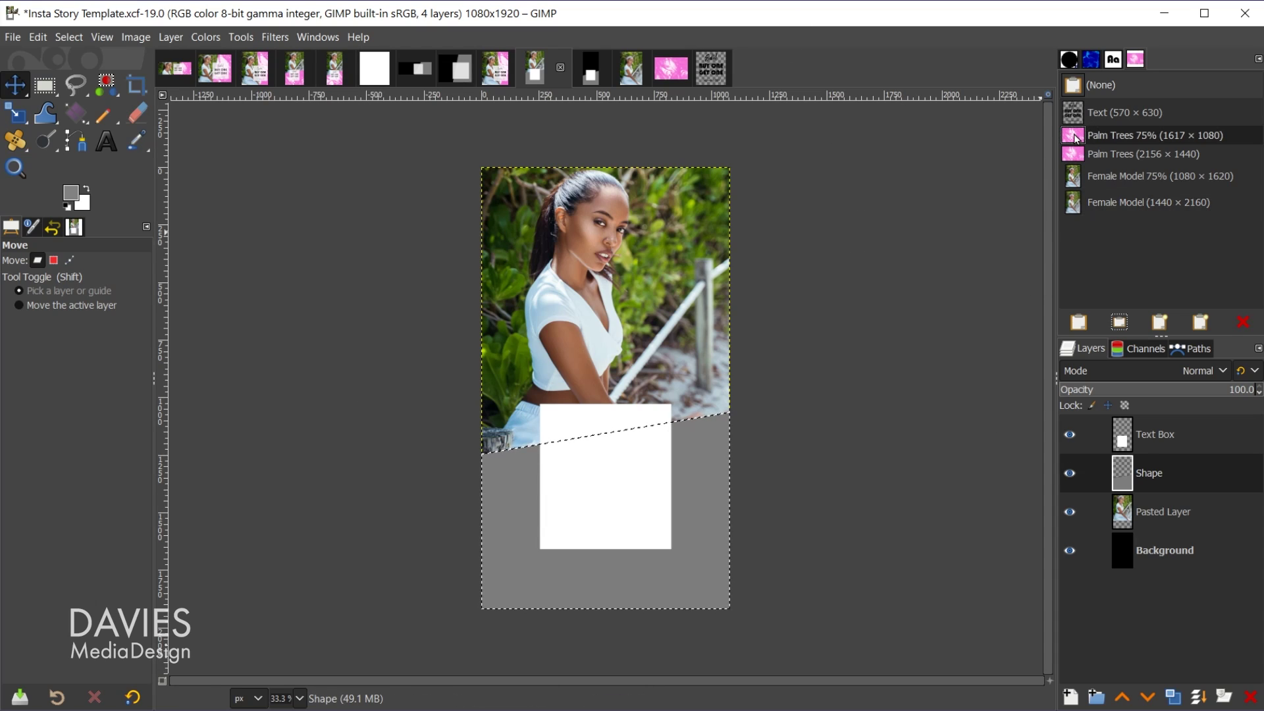
click(1121, 323)
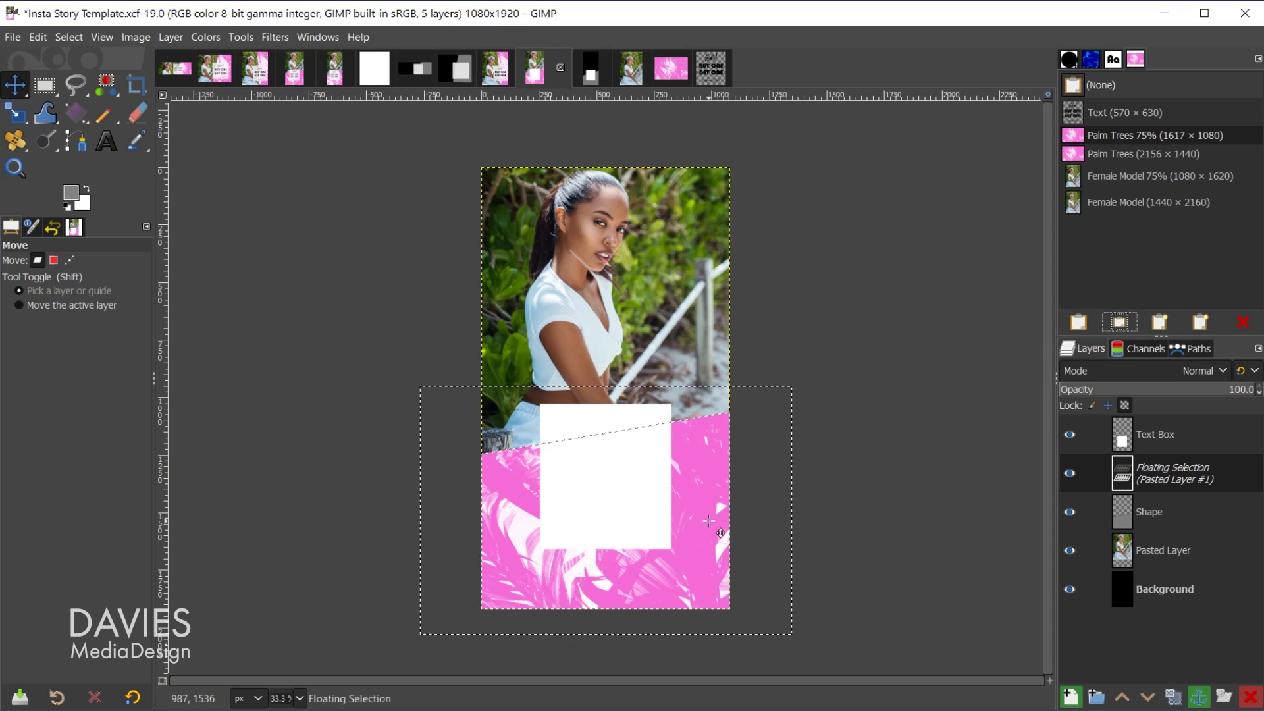
drag(758, 542, 709, 513)
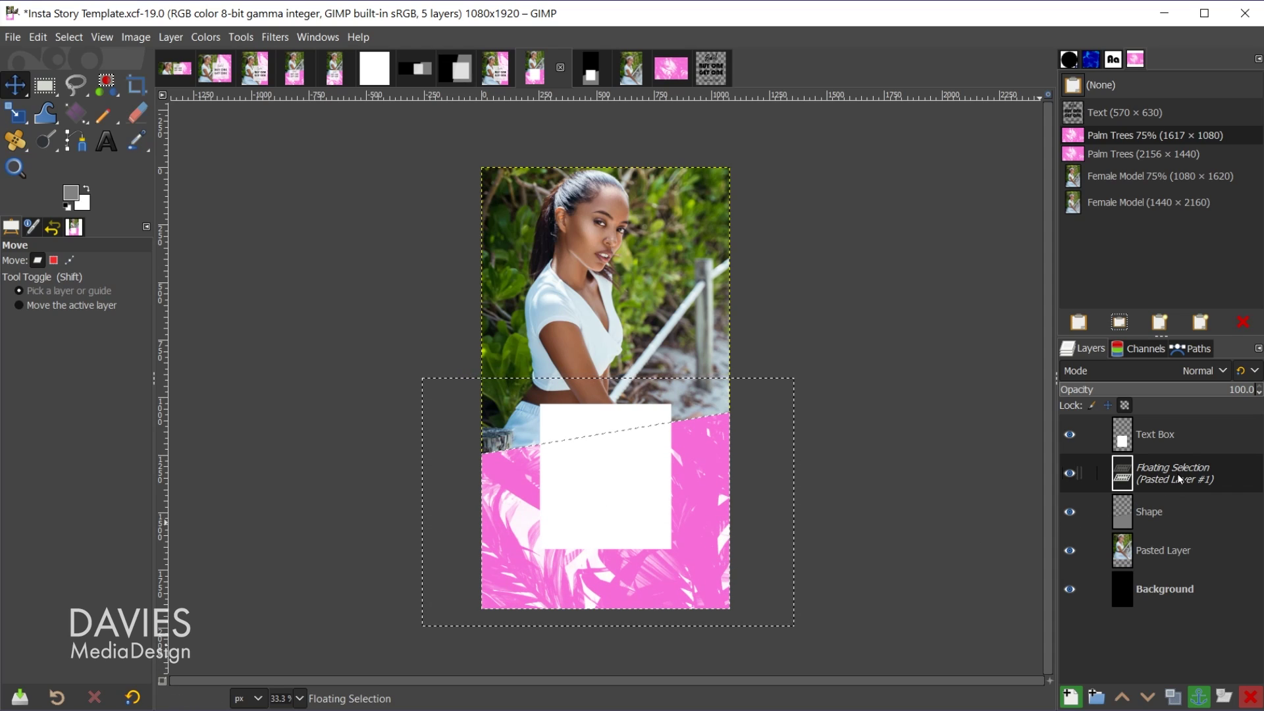
click(1198, 697)
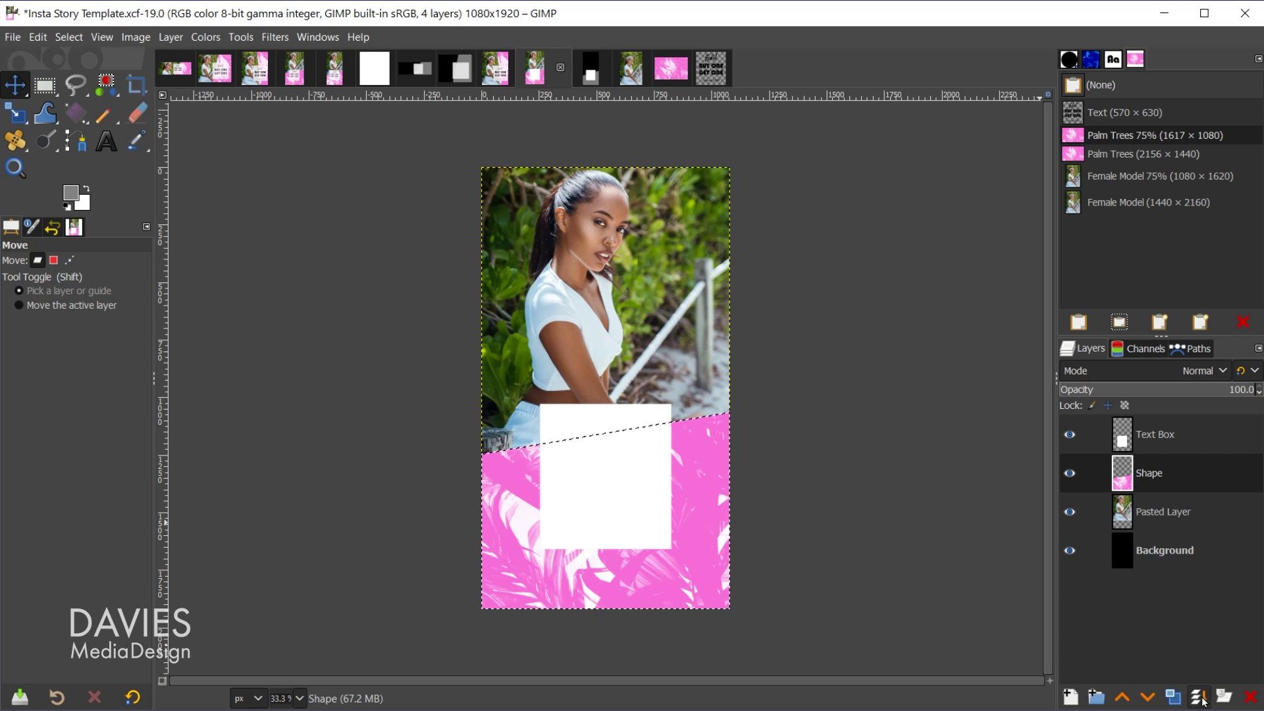
key(ctrl+shift+a)
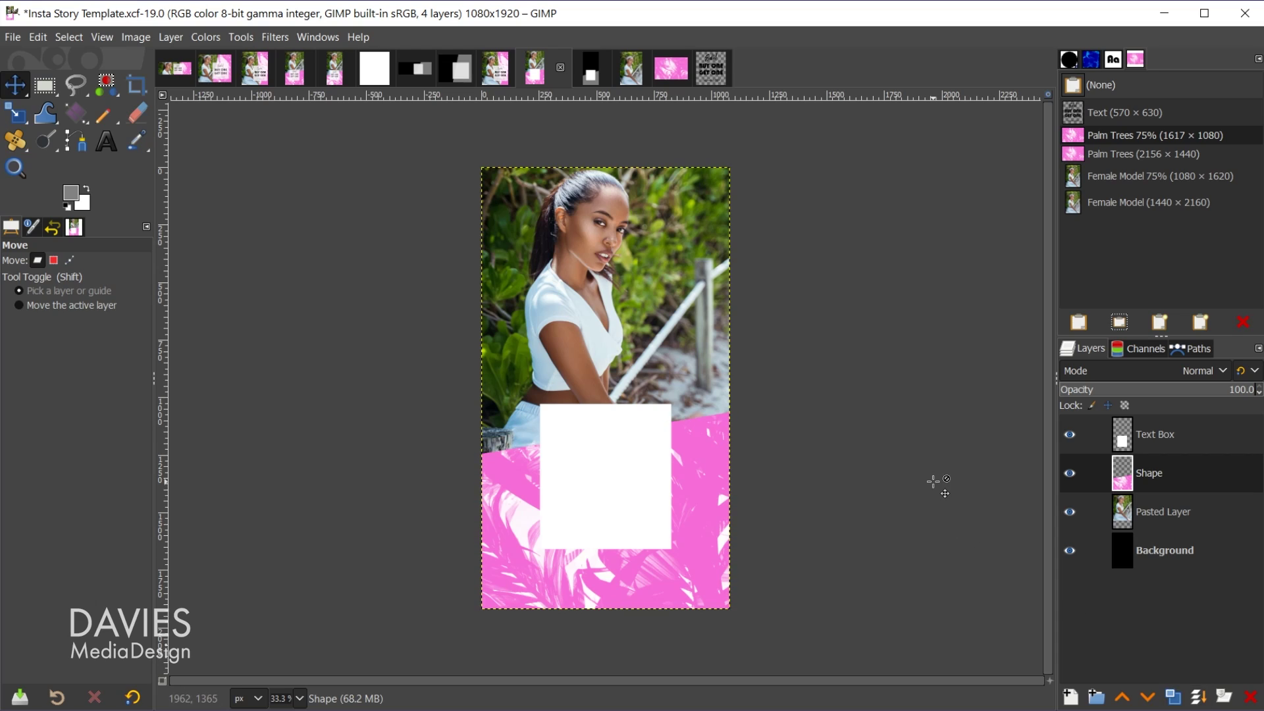
click(1070, 474)
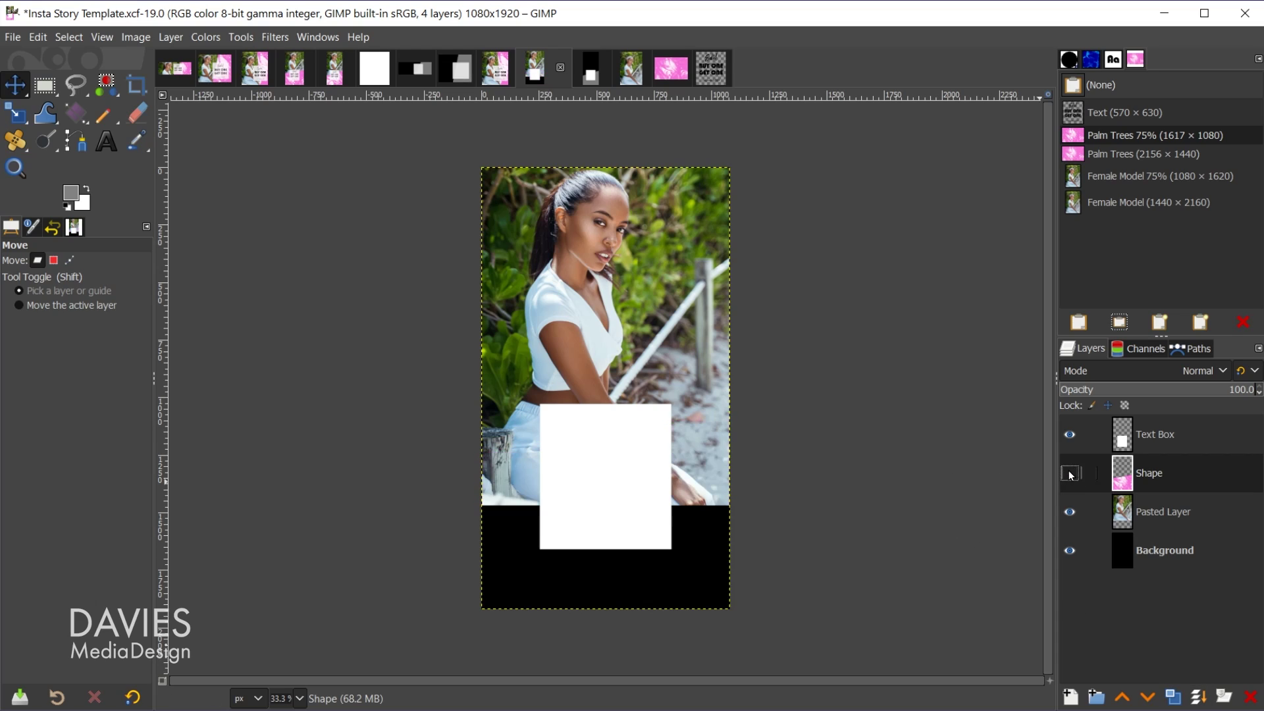
click(1070, 474)
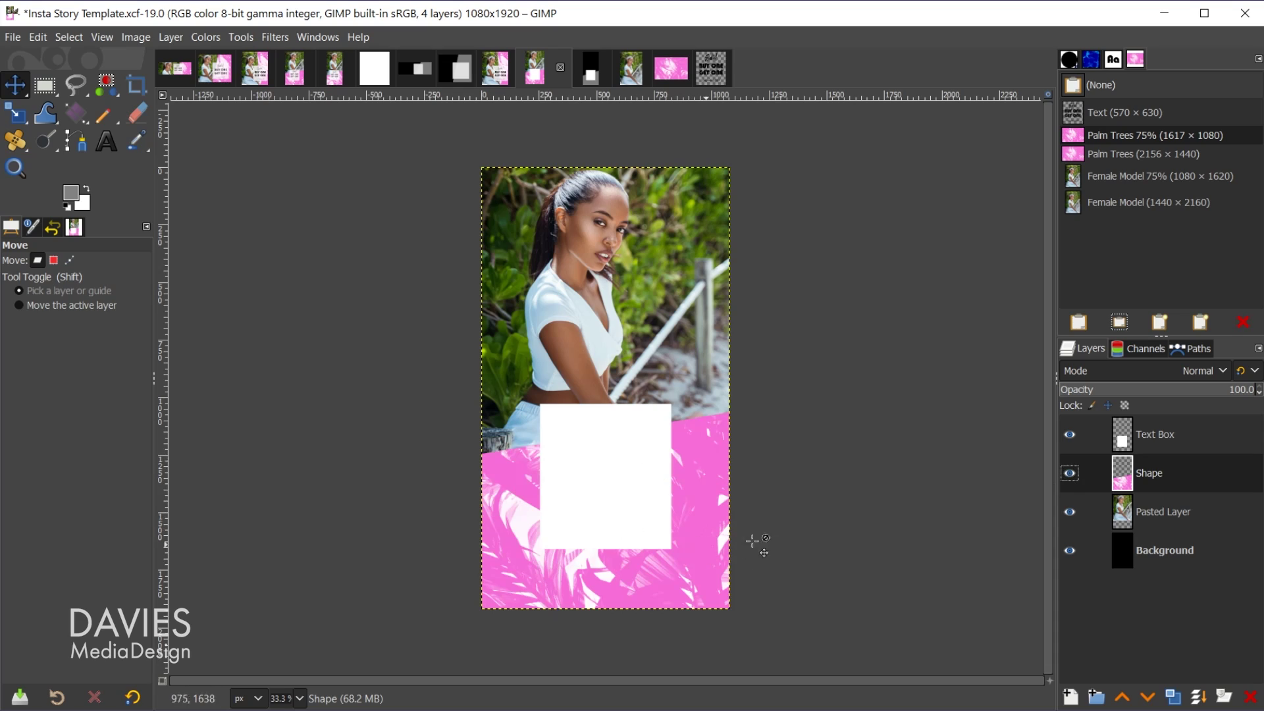
Set the Text Box layer's opacity to 76.1 and paste the Text buffer as a new layer above it
click(1133, 446)
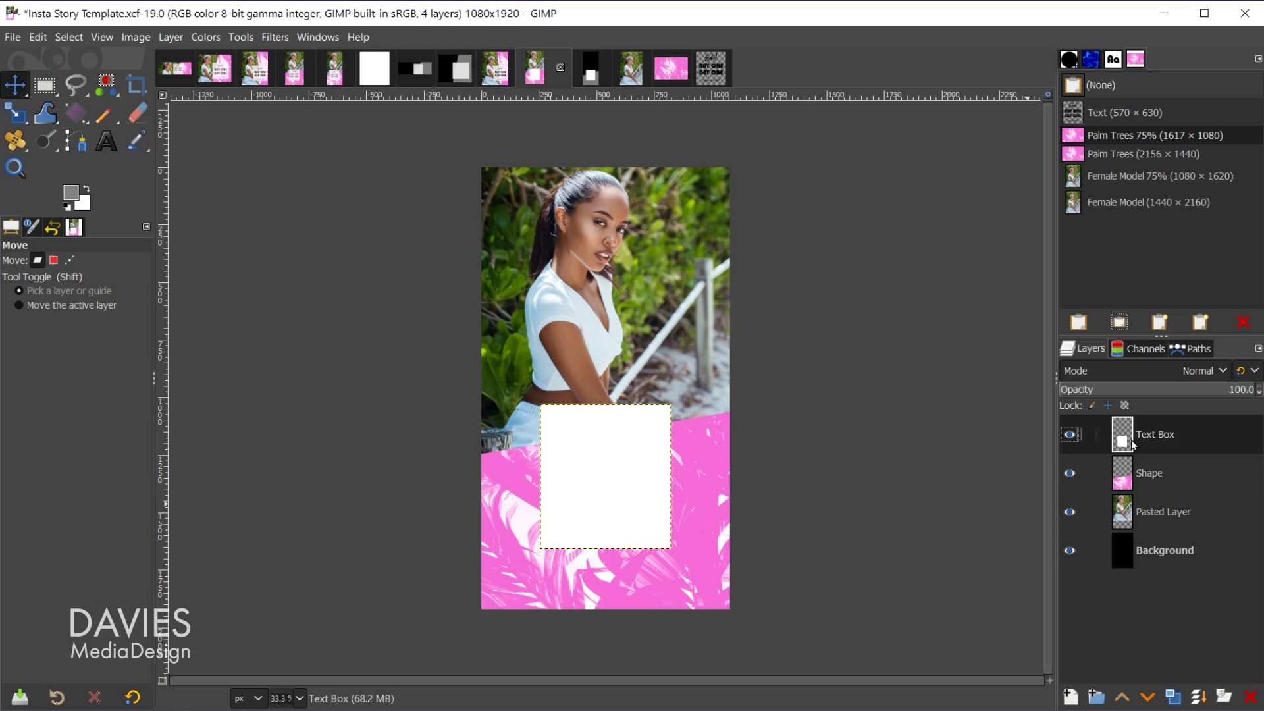
click(1221, 390)
drag(1221, 393, 1208, 393)
click(1078, 117)
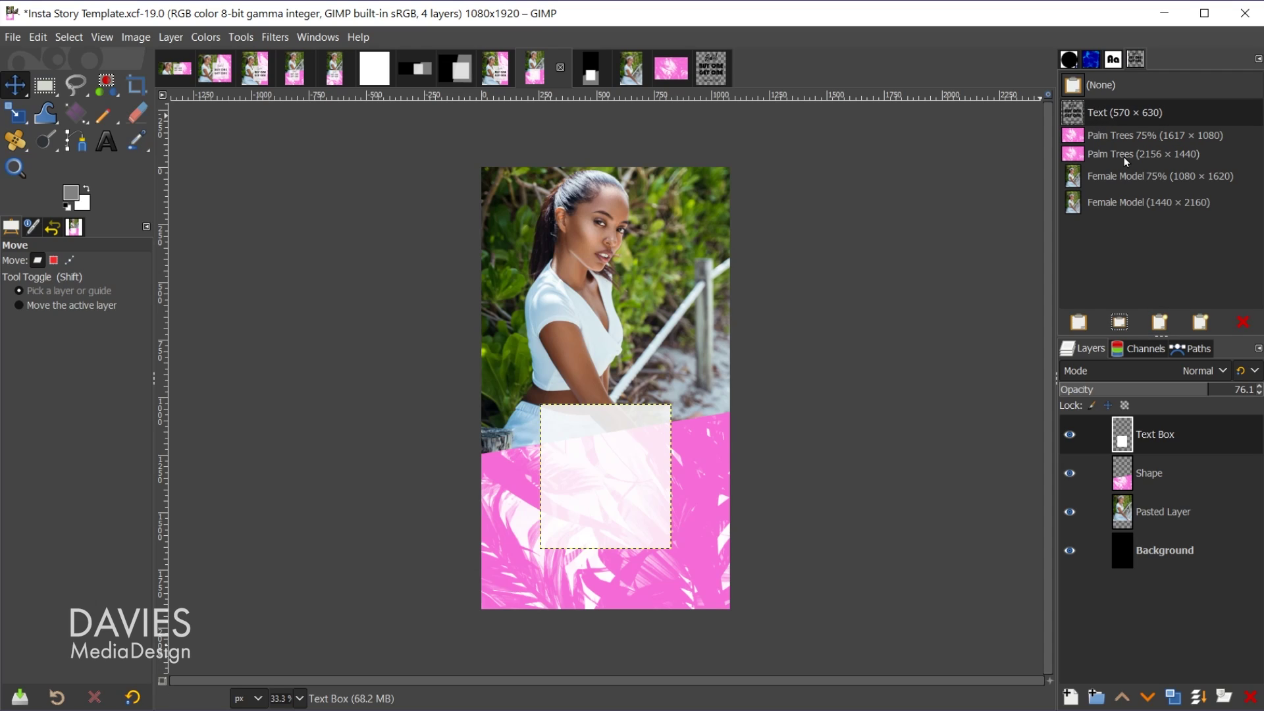
click(1162, 326)
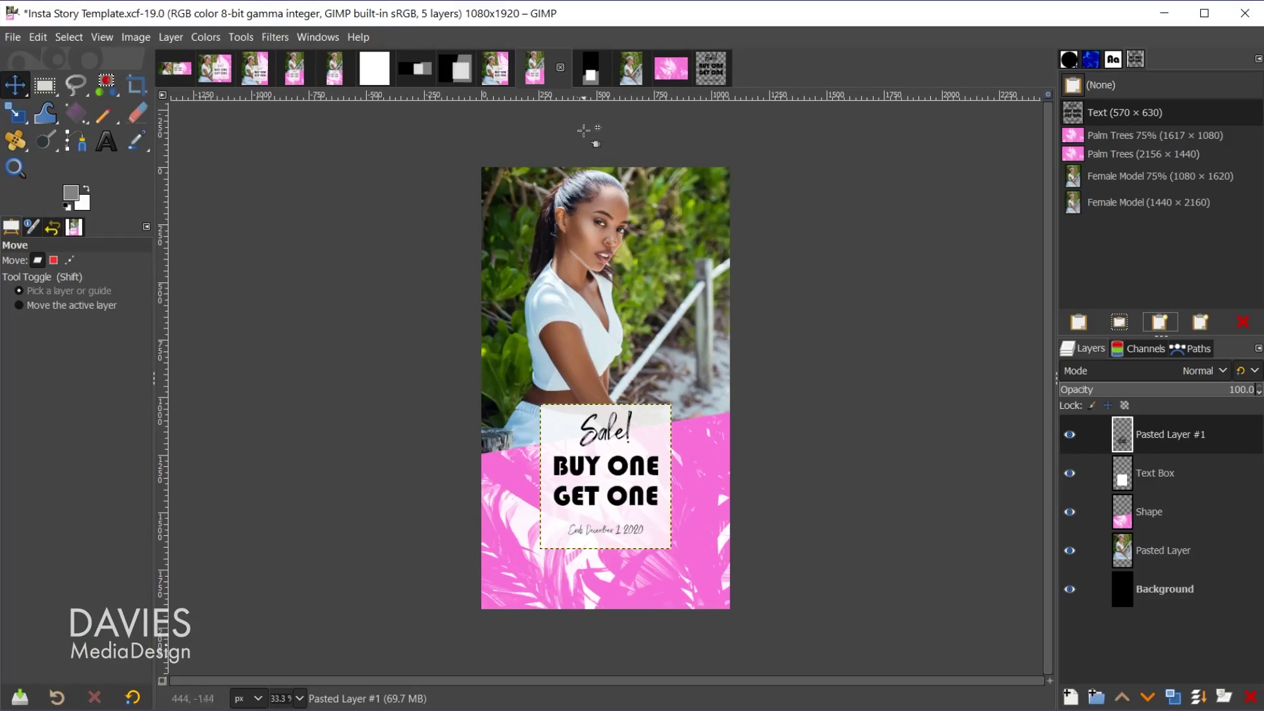
Switch to the Pinterest Long Template and paste the full-size Female Model buffer as a new layer directly above the Background
click(594, 68)
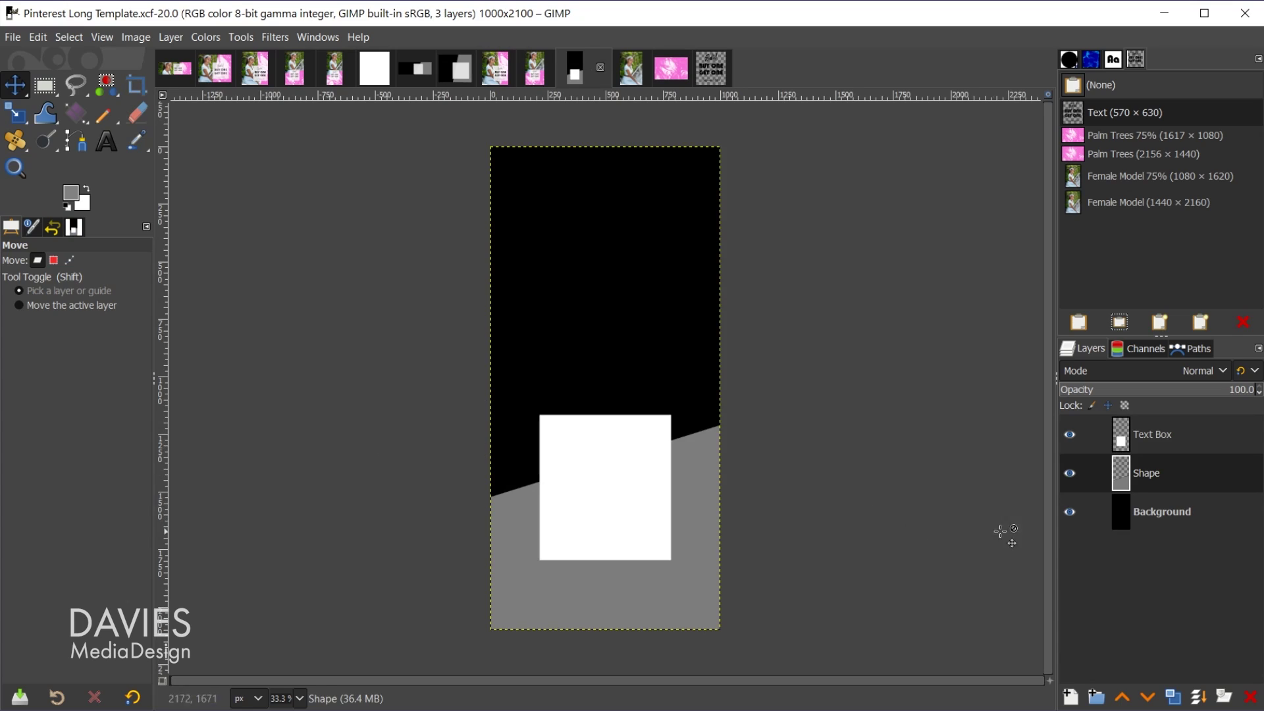
click(1119, 511)
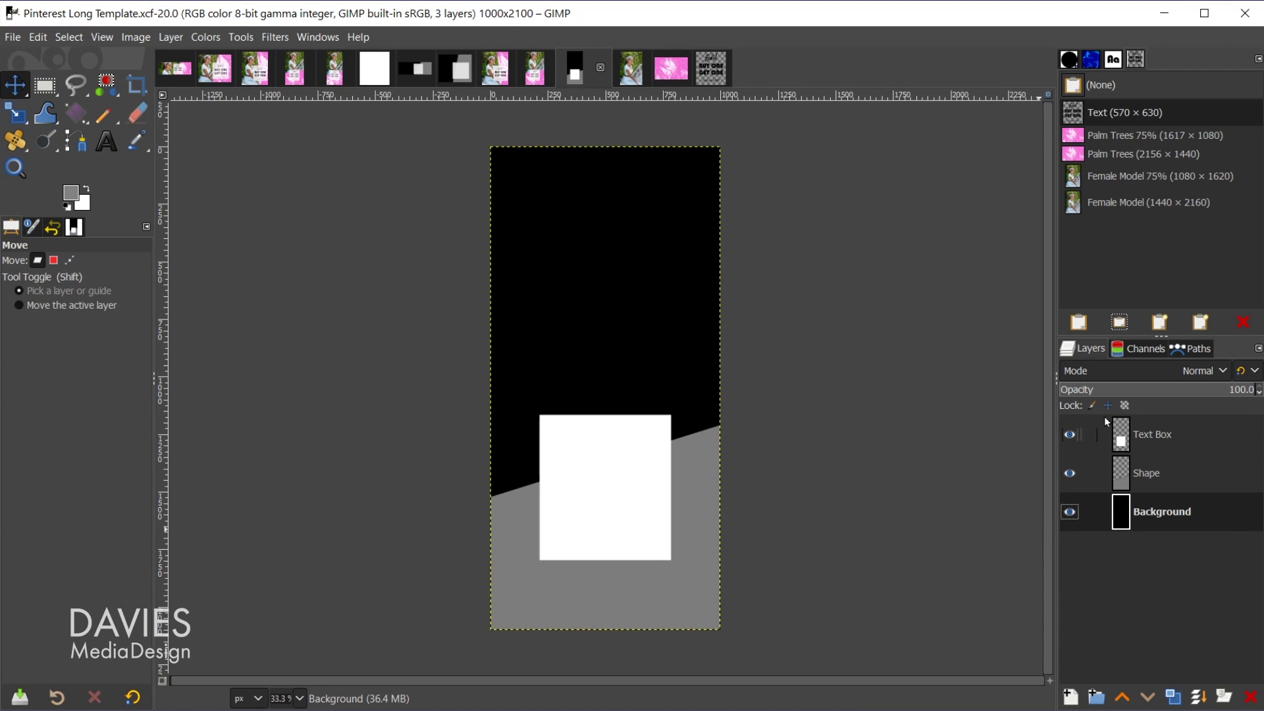
click(1077, 206)
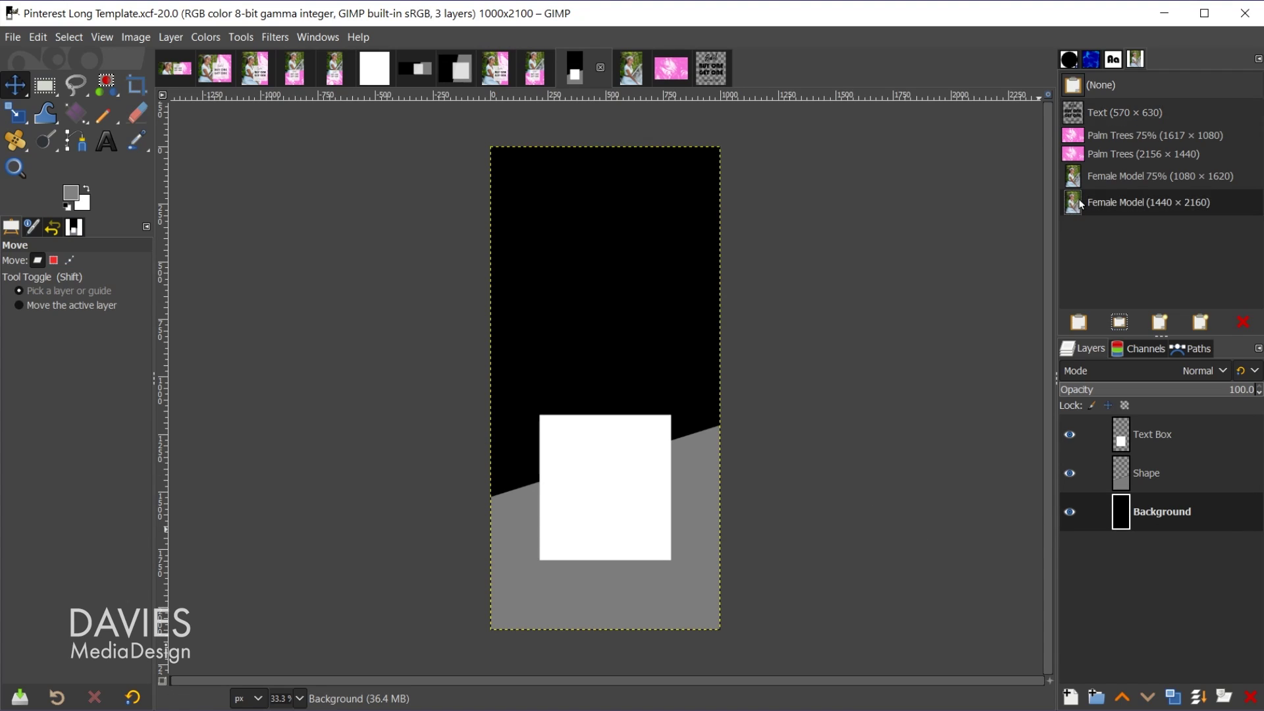
click(1159, 325)
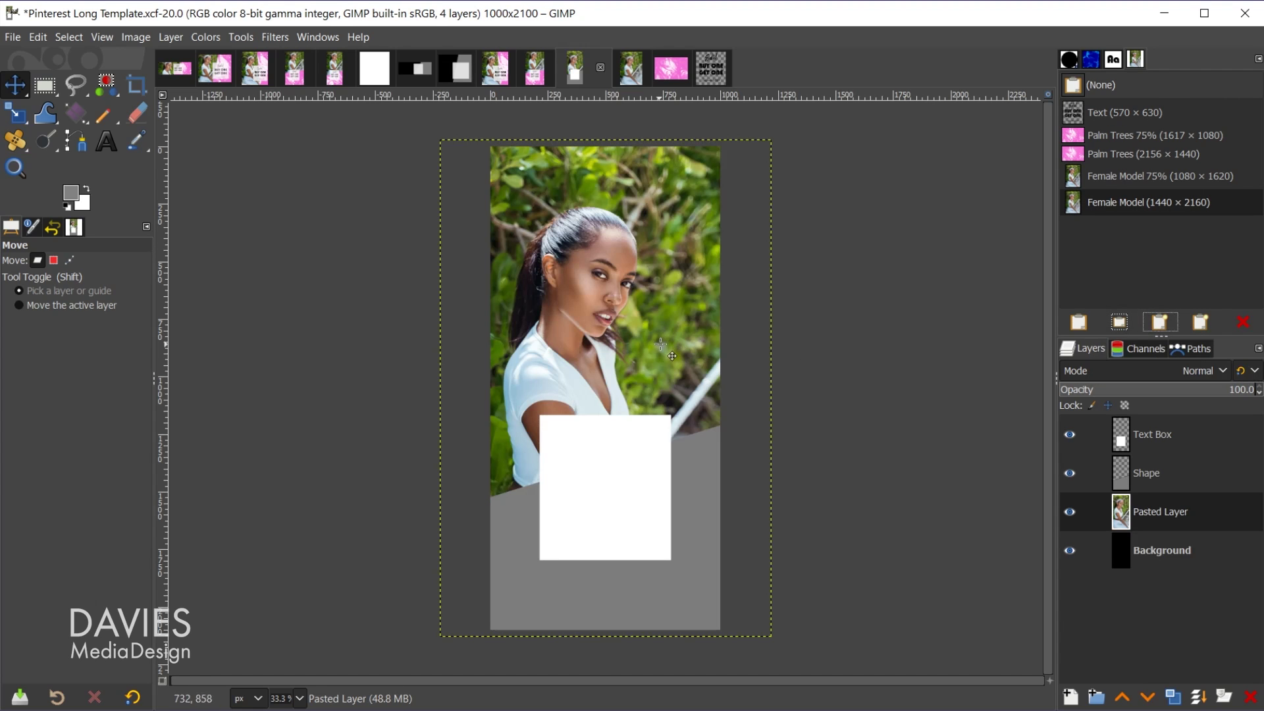
Scale the pasted model photo to 1111 × 1666 px with its aspect kept, and position it over the upper part of the Pinterest canvas
drag(662, 342, 700, 291)
key(shift+s)
click(791, 316)
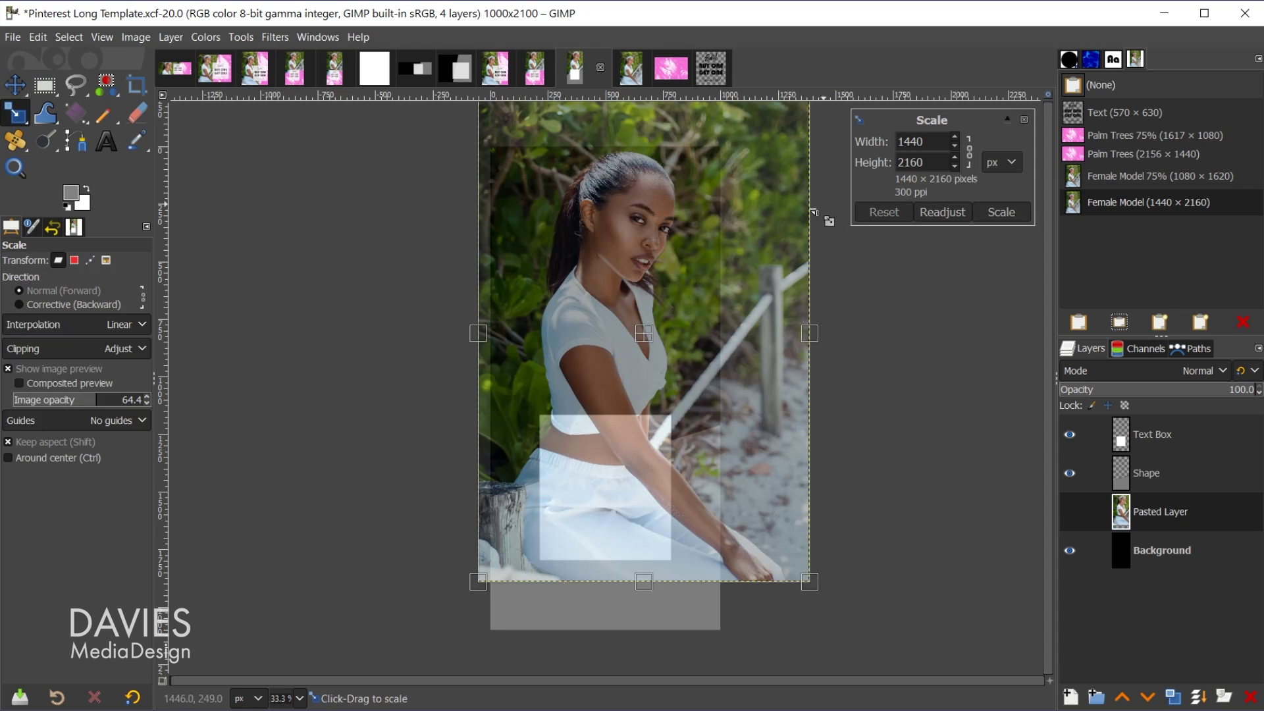
drag(810, 334, 736, 334)
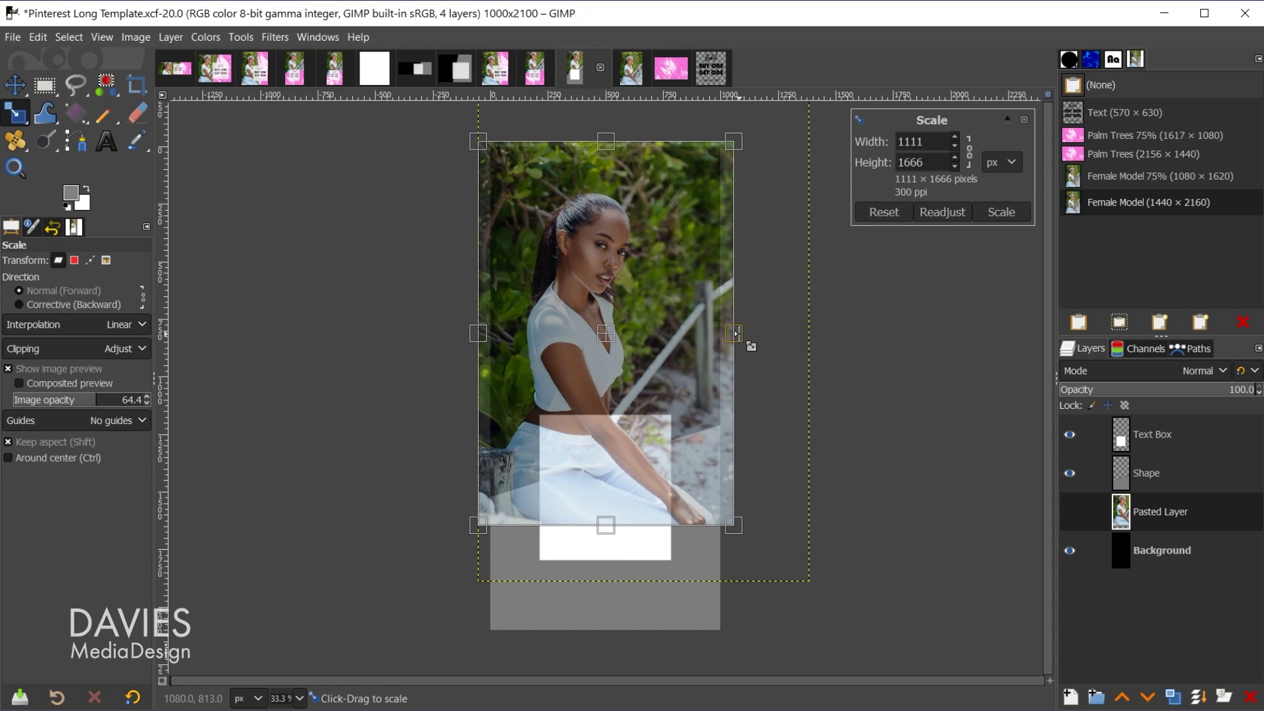
click(1002, 214)
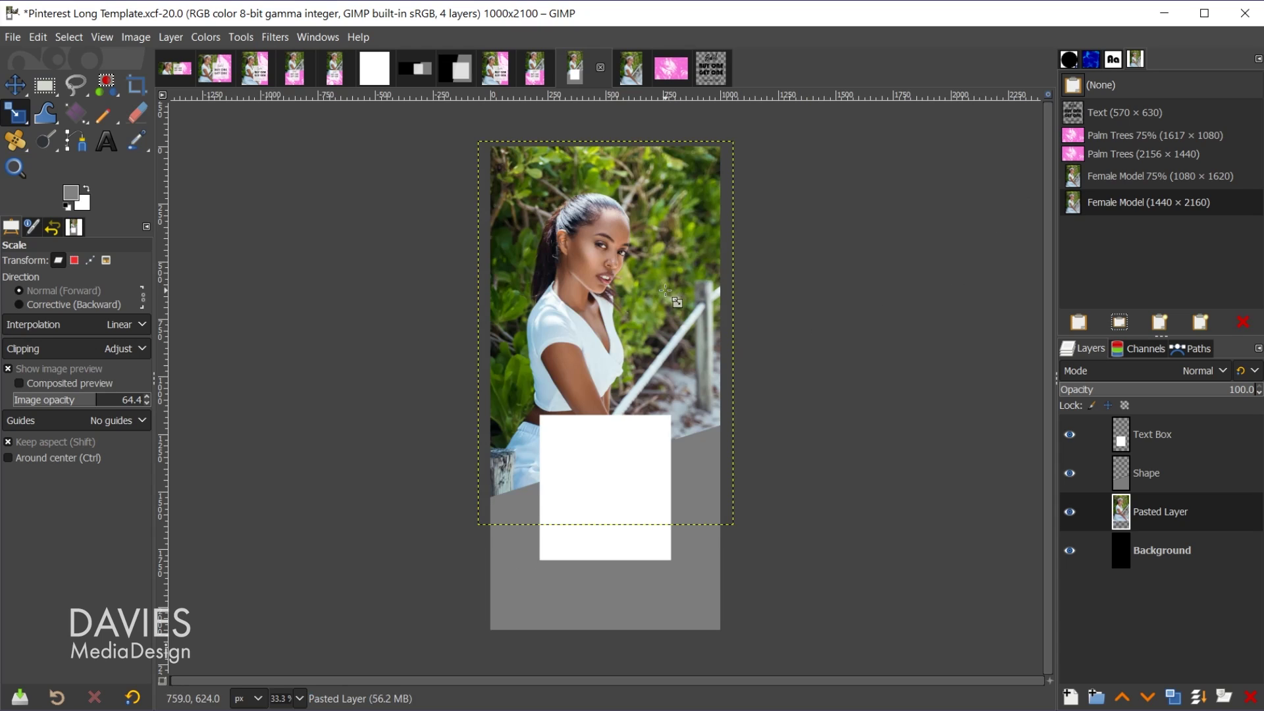
key(m)
drag(671, 300, 685, 257)
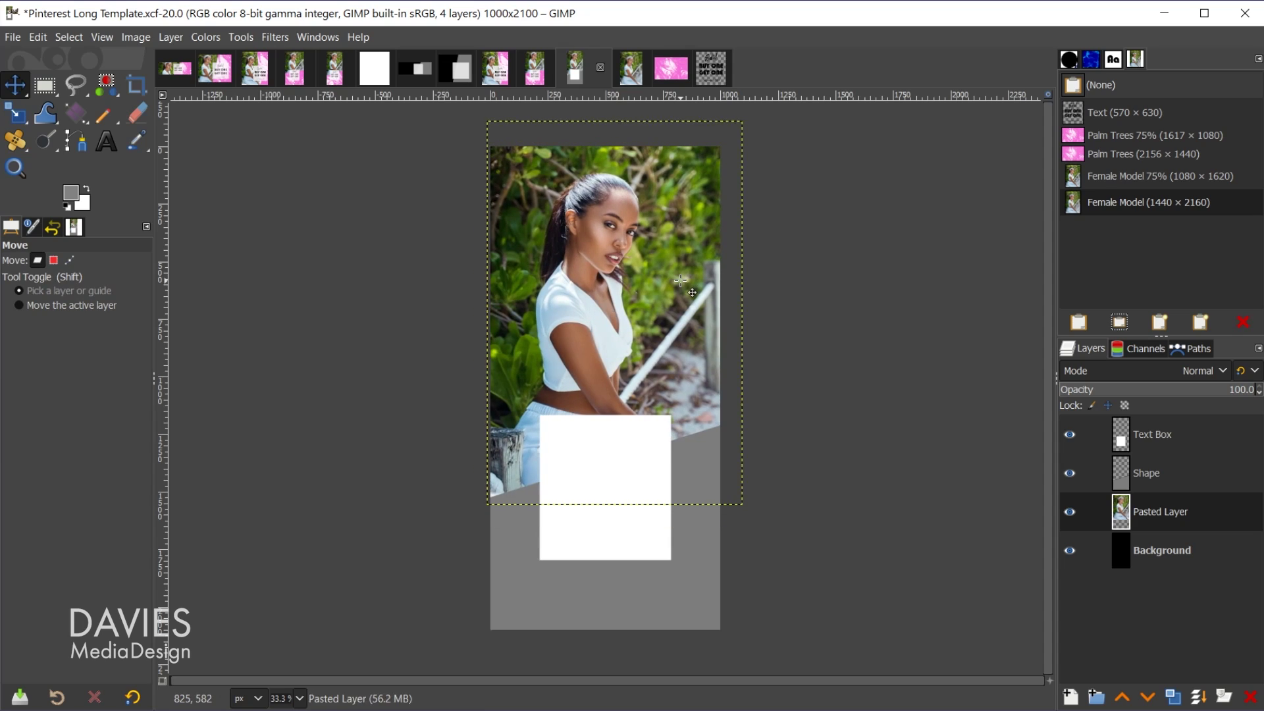
Select the Shape layer's area, paste the Palm Trees 75% buffer into it, adjust its position, anchor it to the layer, and clear the selection
click(1117, 469)
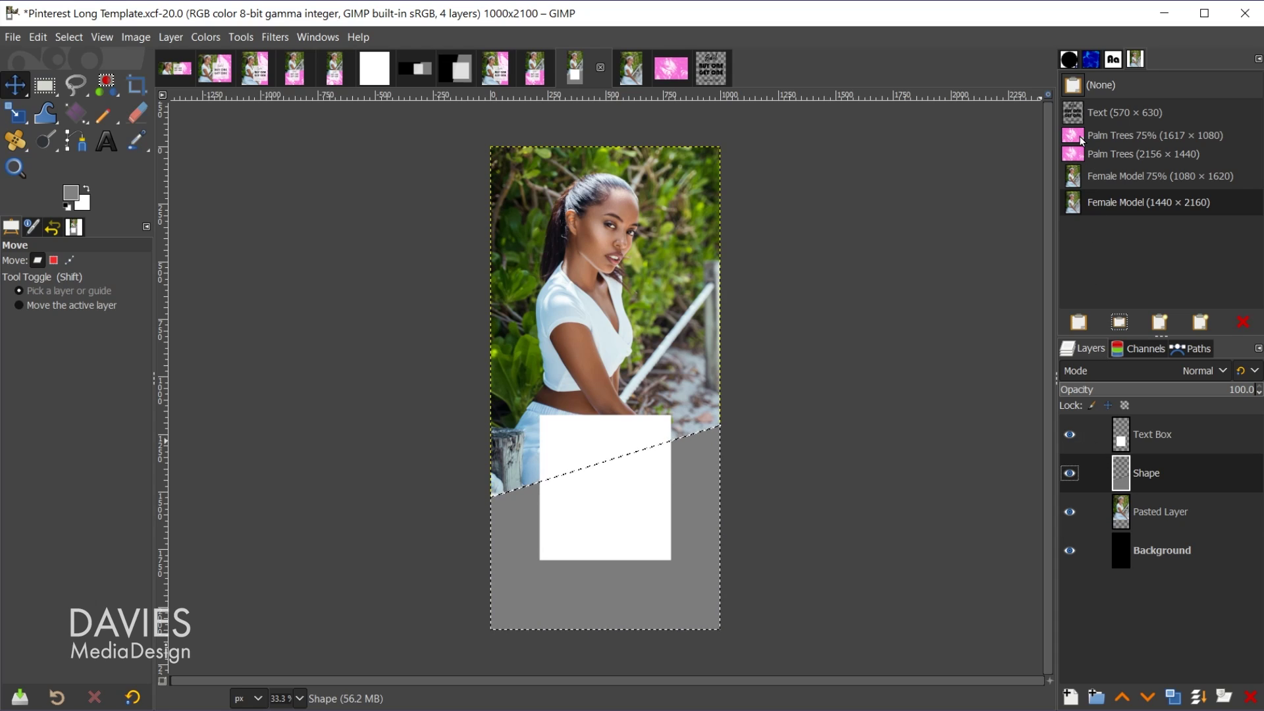
click(1078, 138)
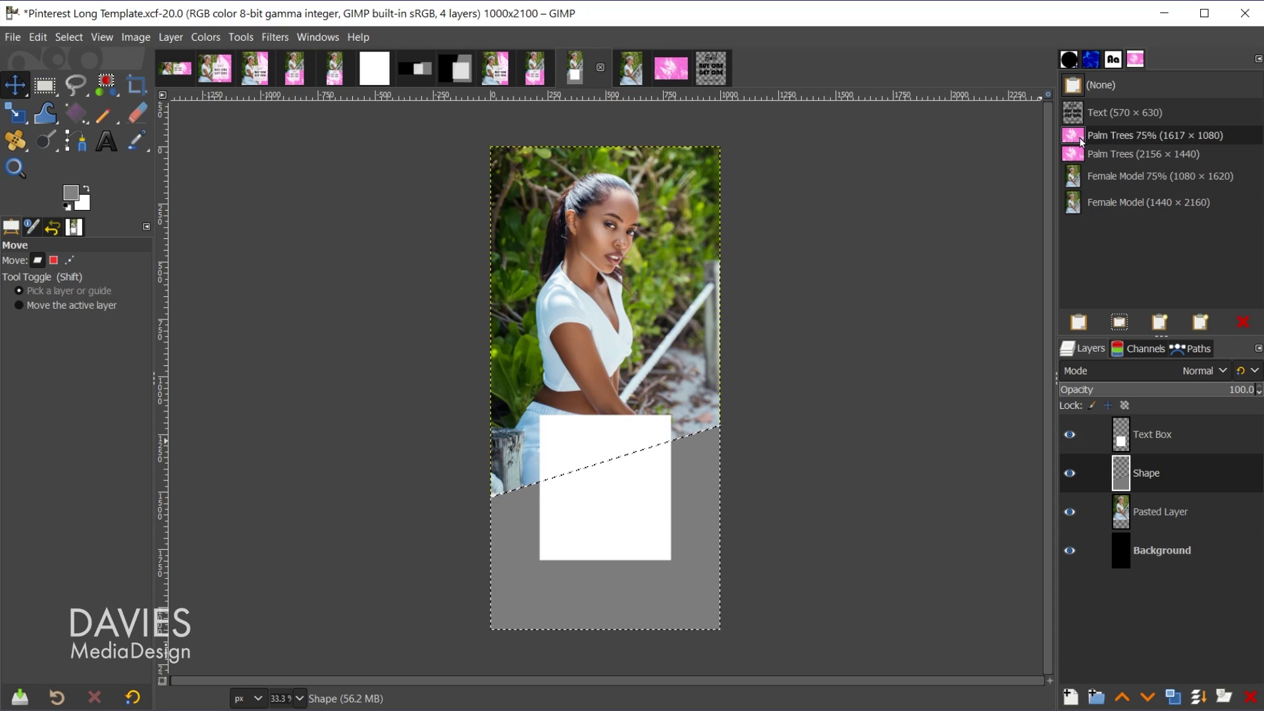
click(1120, 322)
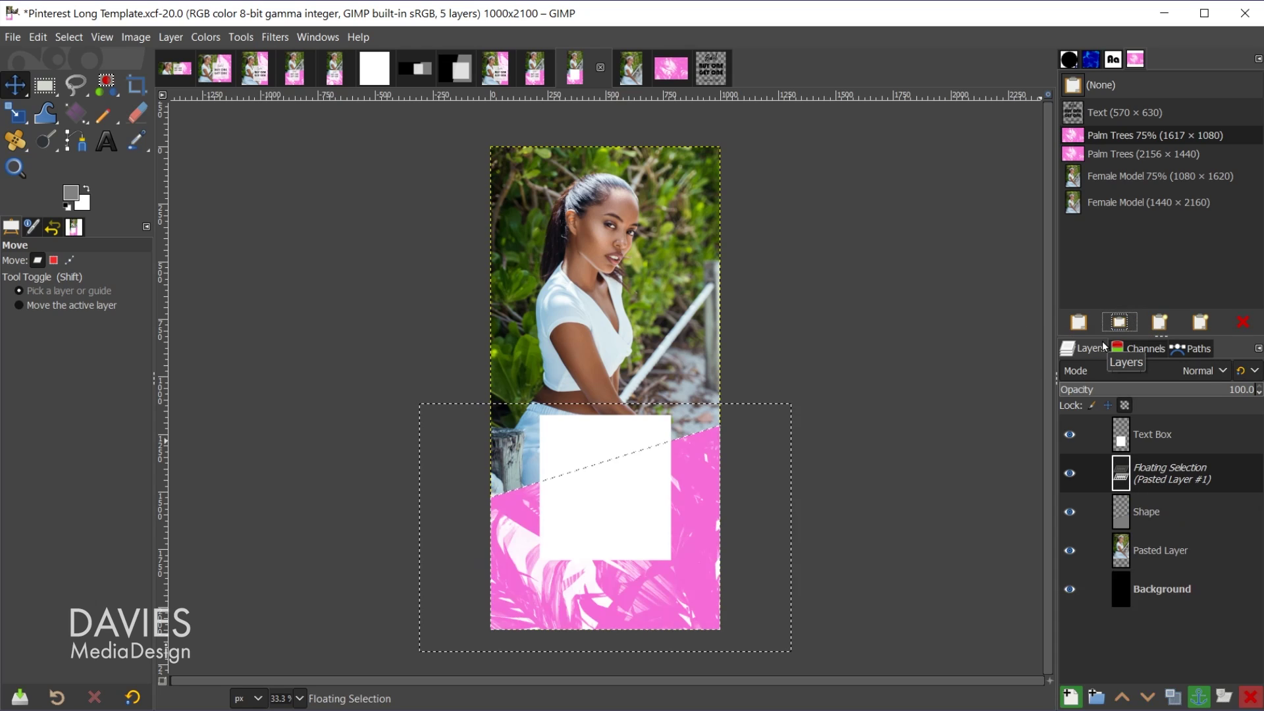
drag(667, 592, 700, 588)
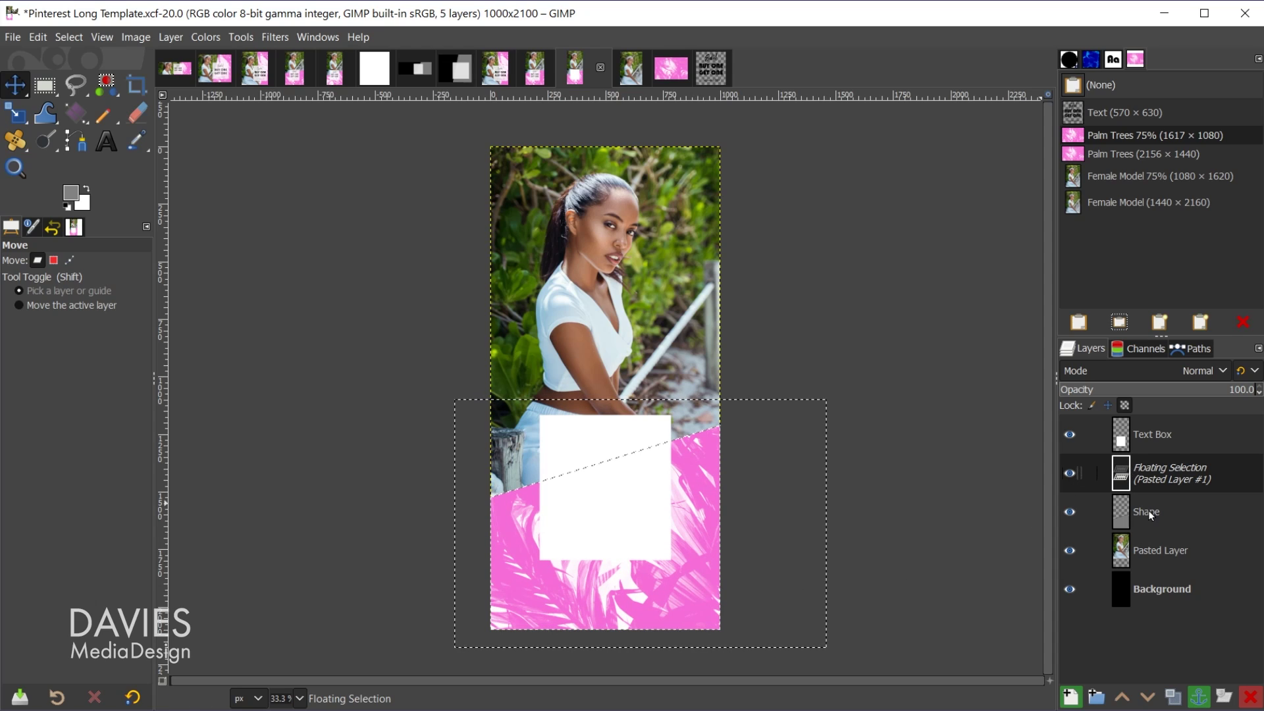
click(1199, 696)
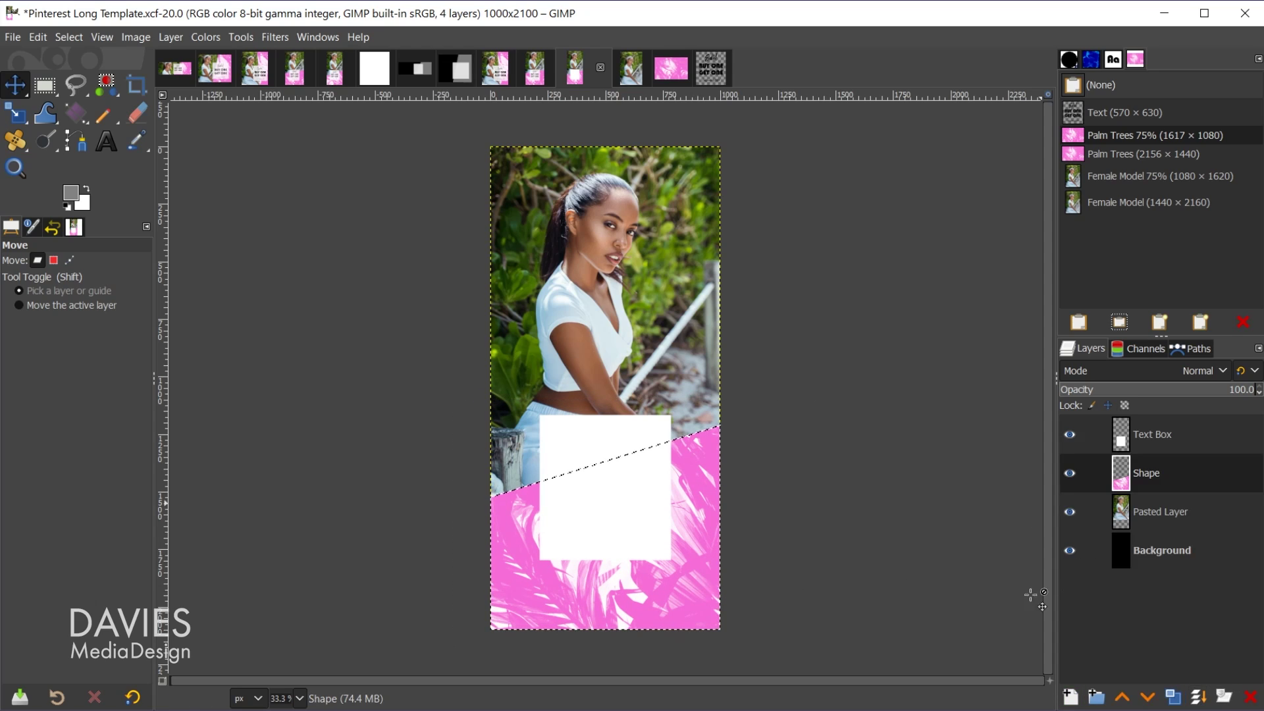
key(ctrl+shift+a)
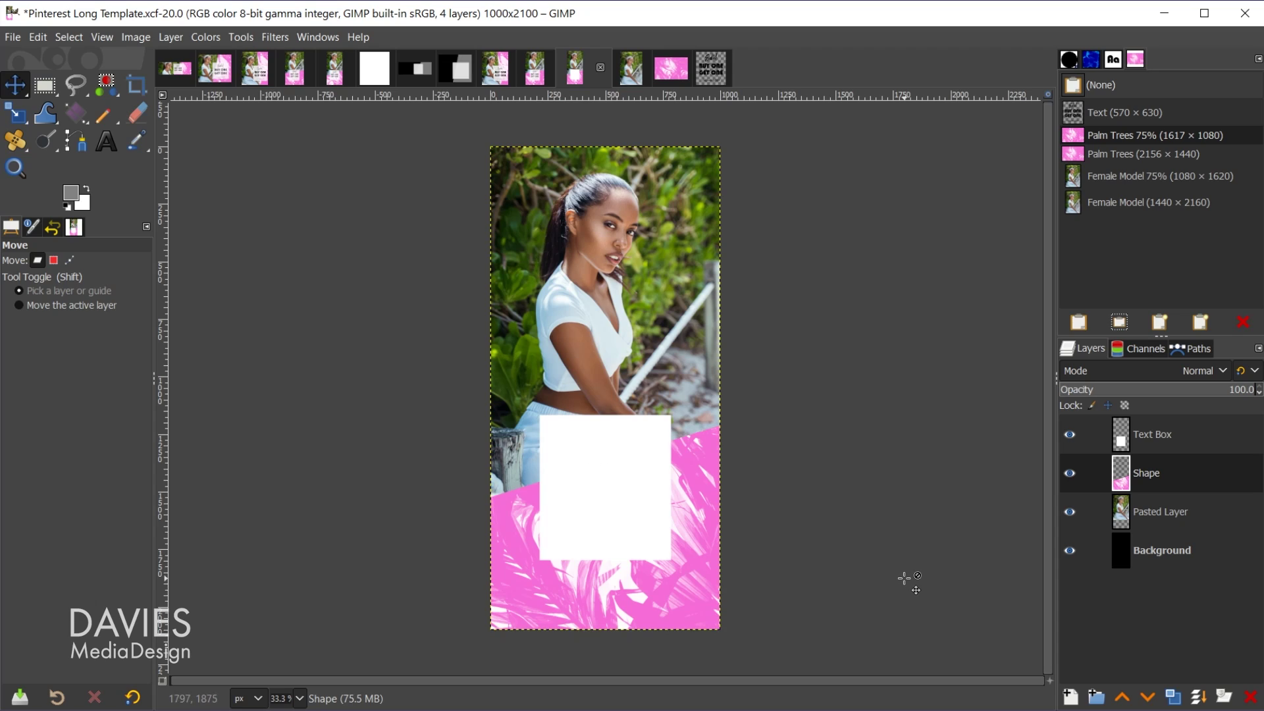
Set the Text Box layer's opacity to 75.4, try pasting the Text buffer as a new layer, and undo that paste
click(1132, 438)
drag(1231, 389, 1213, 391)
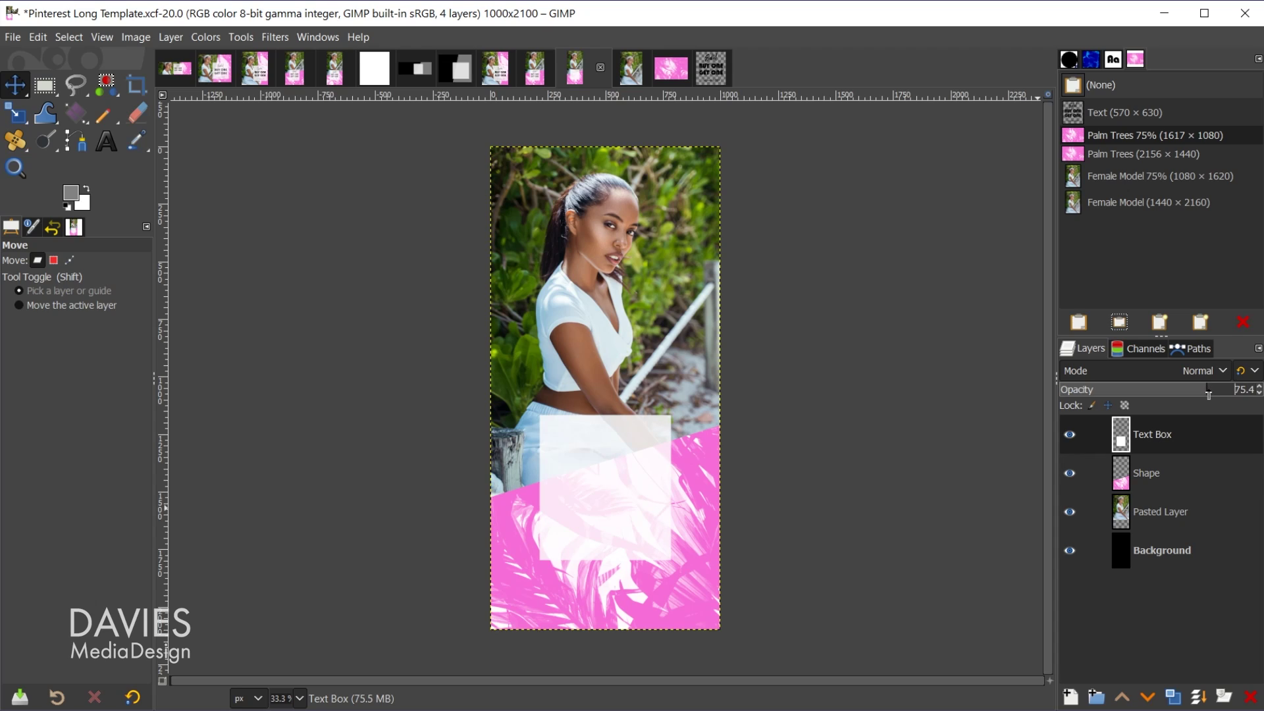
click(1080, 115)
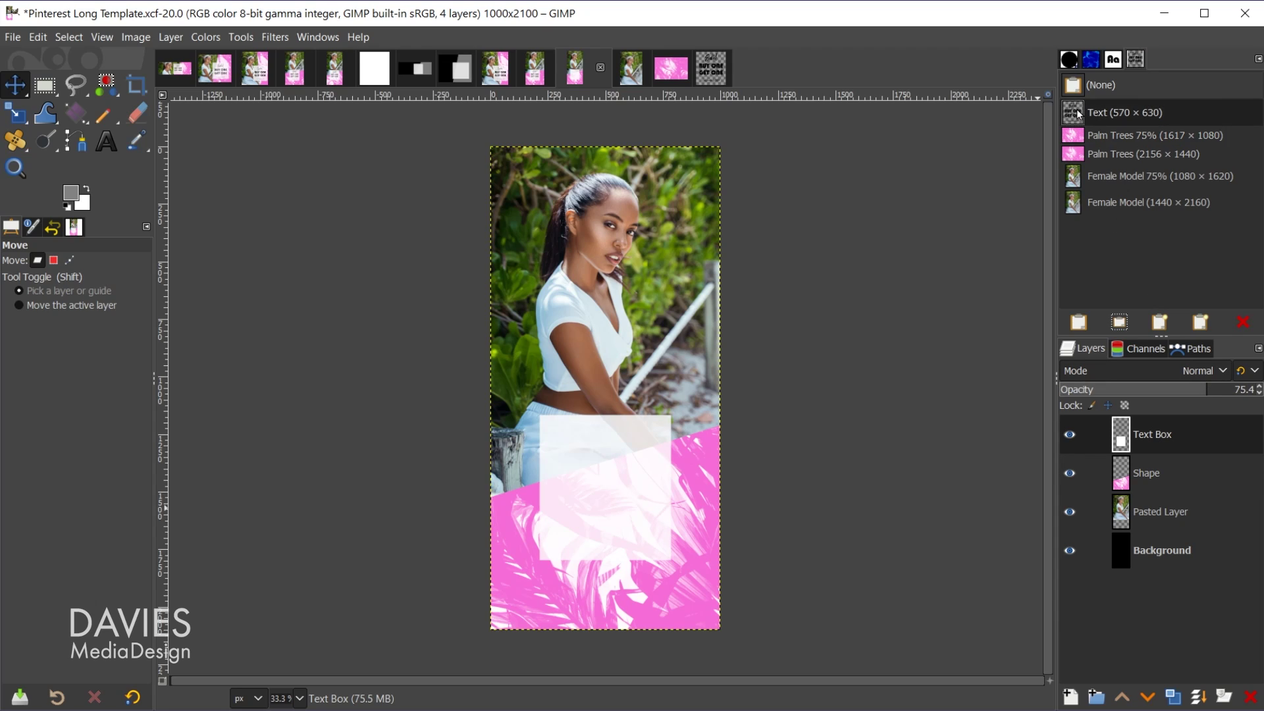
click(1162, 323)
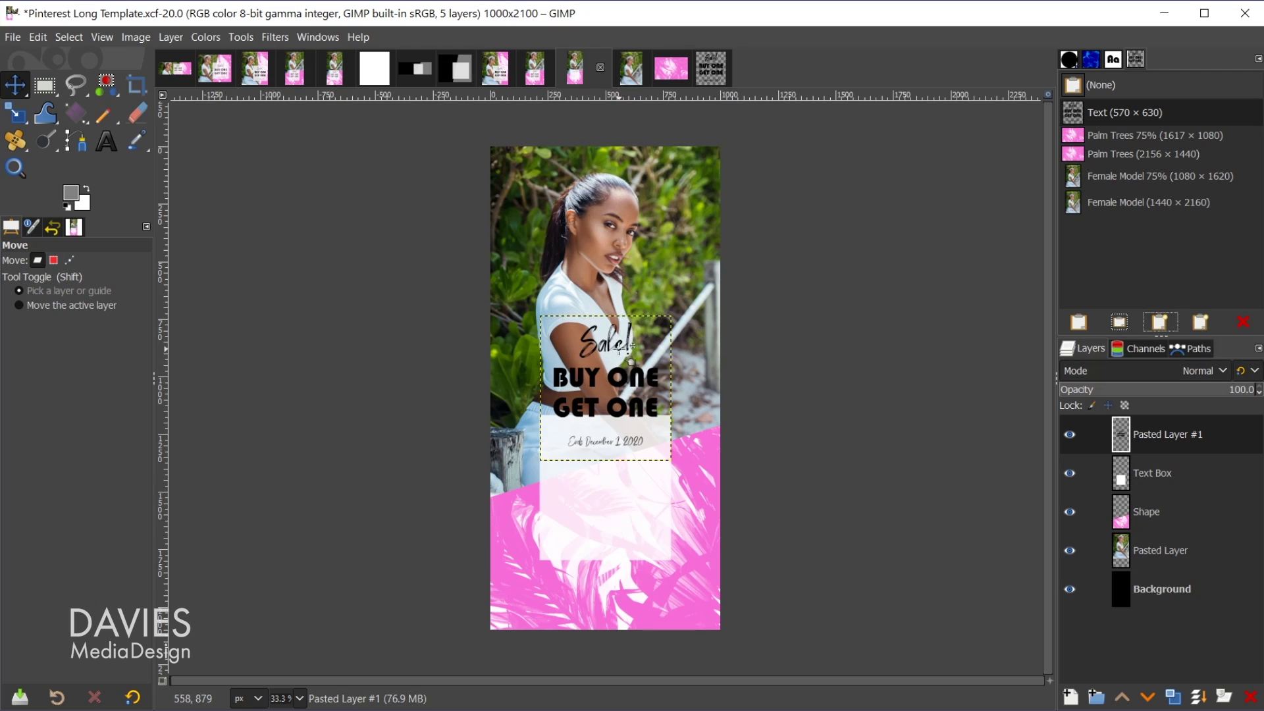
key(ctrl+z)
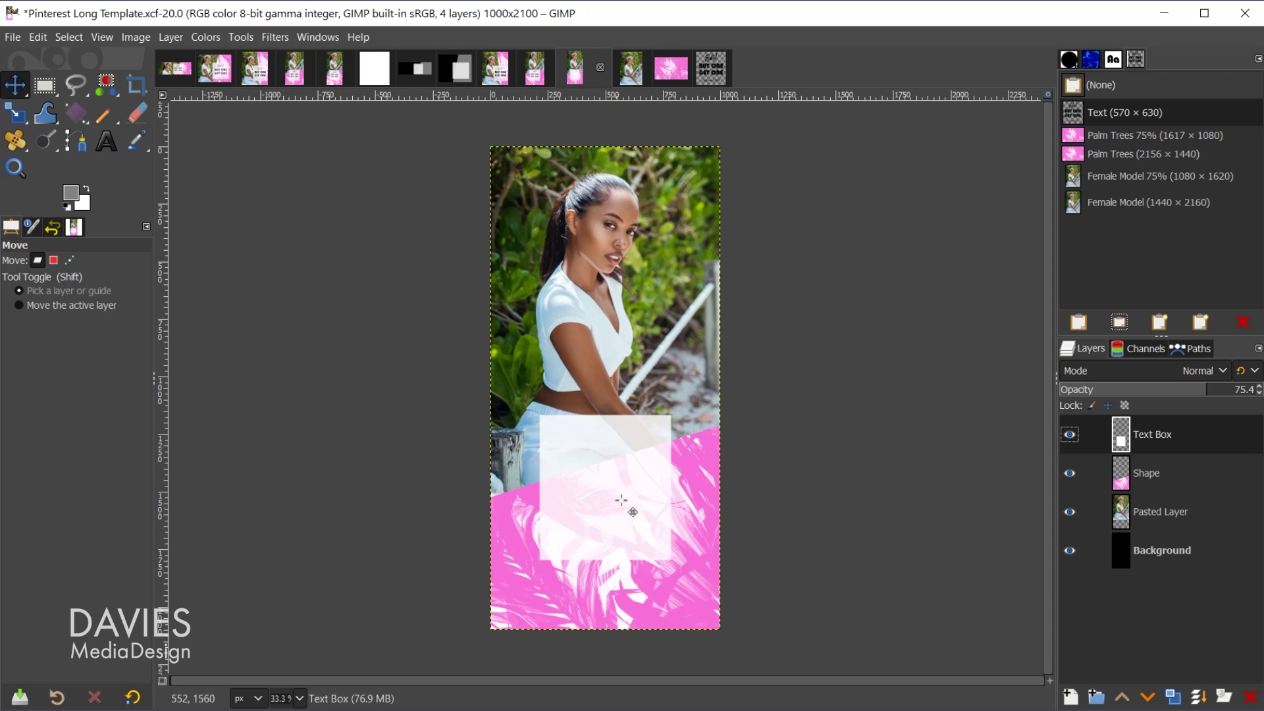
Crop the Text Box layer to its content and paste the Text buffer as a new layer over it
click(171, 38)
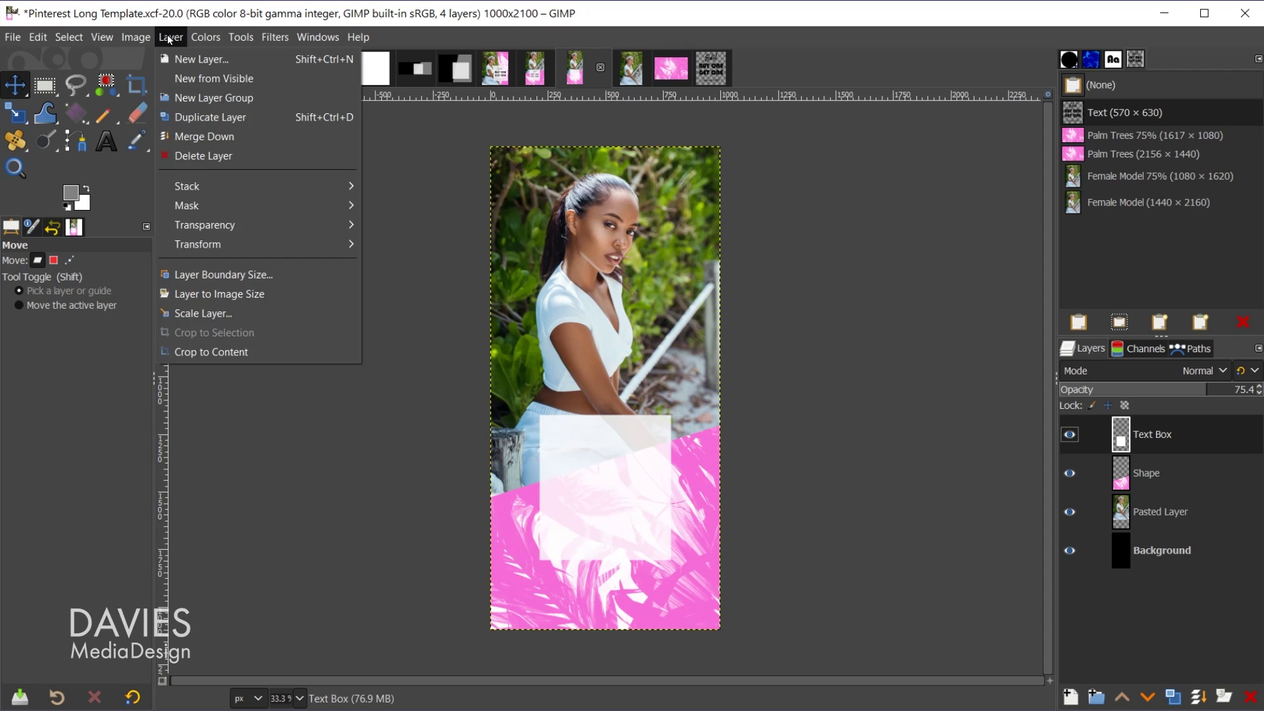
click(207, 354)
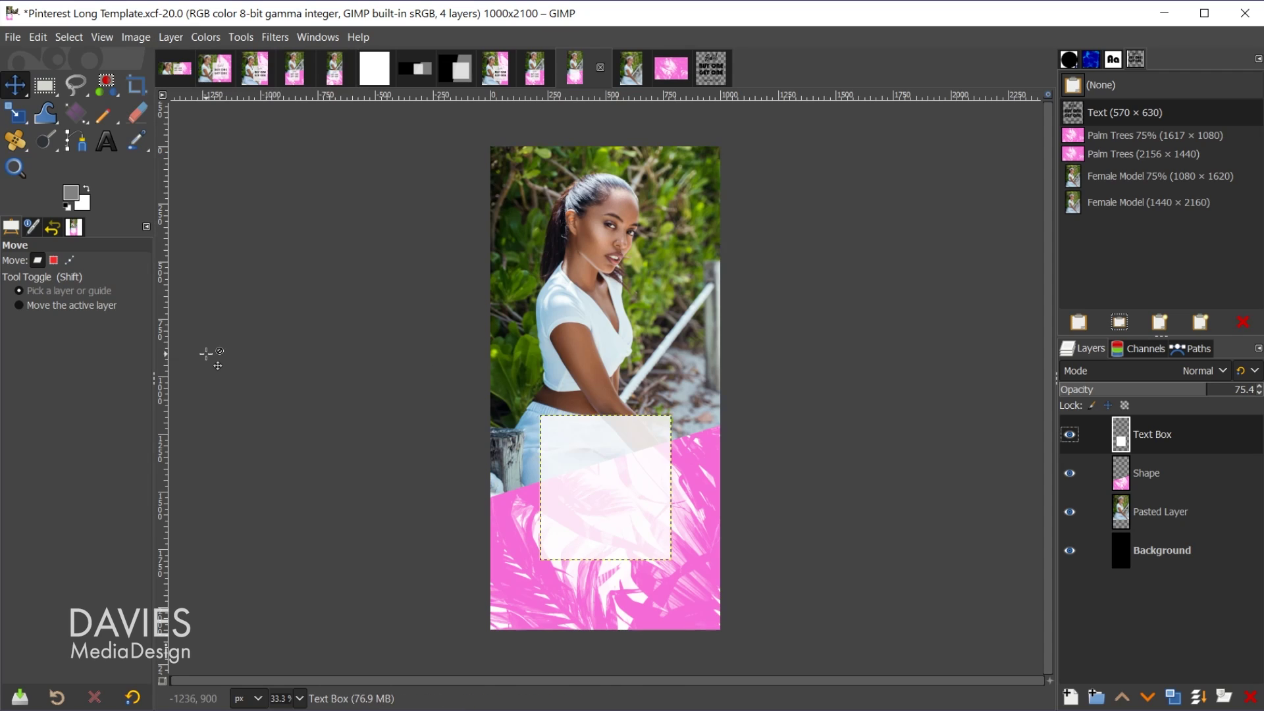
click(1162, 324)
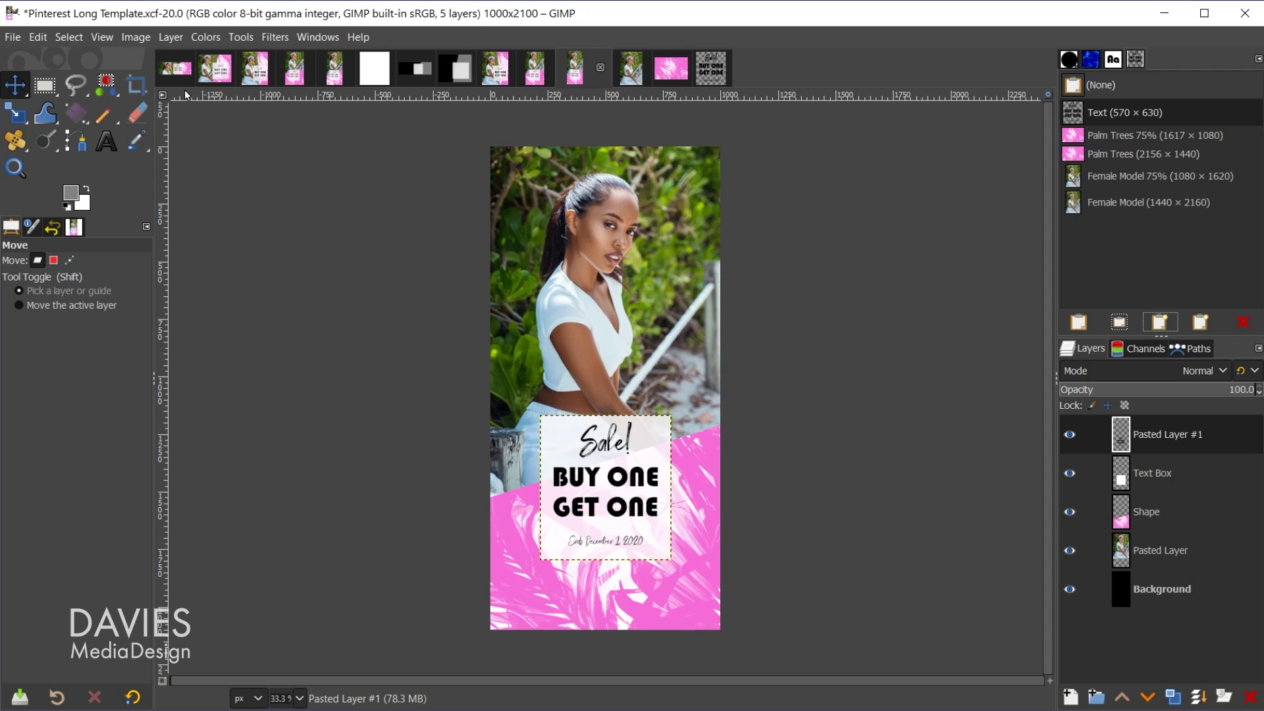
Save the composition as Miami Sale Social Media Pinterest Long.xcf in the Miami sale sample comps folder, replacing the existing file
click(14, 39)
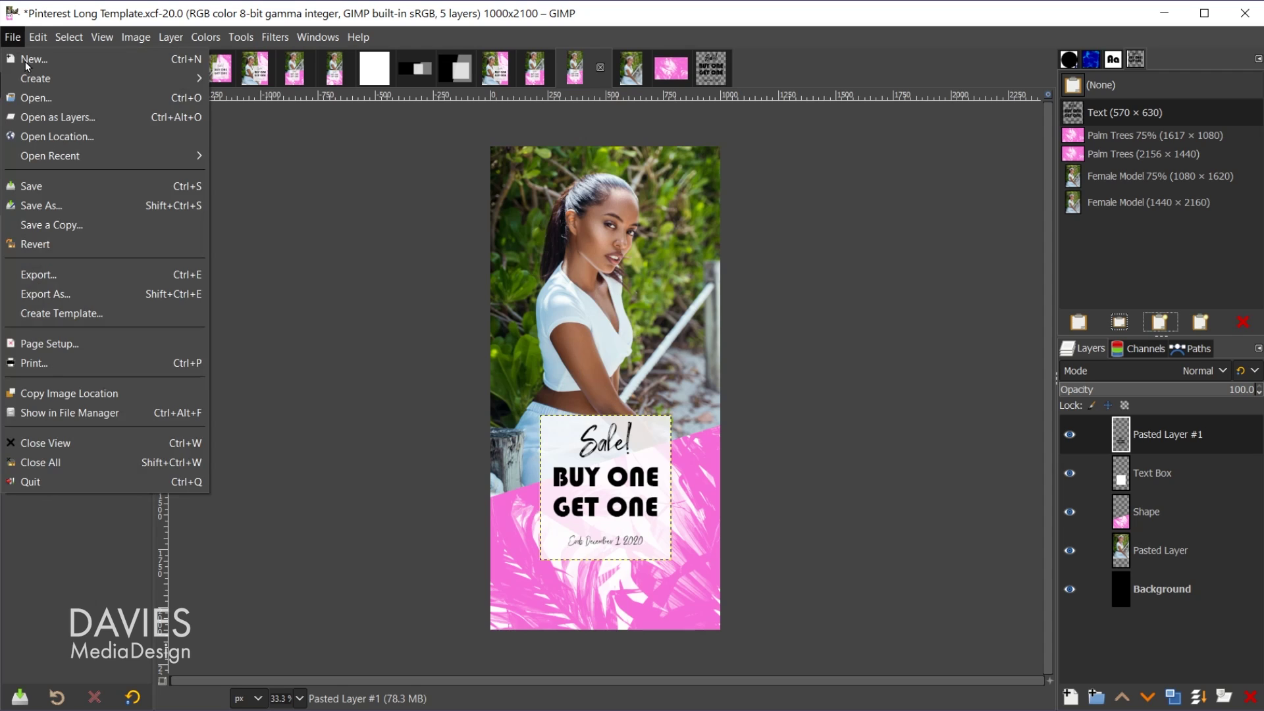
click(40, 206)
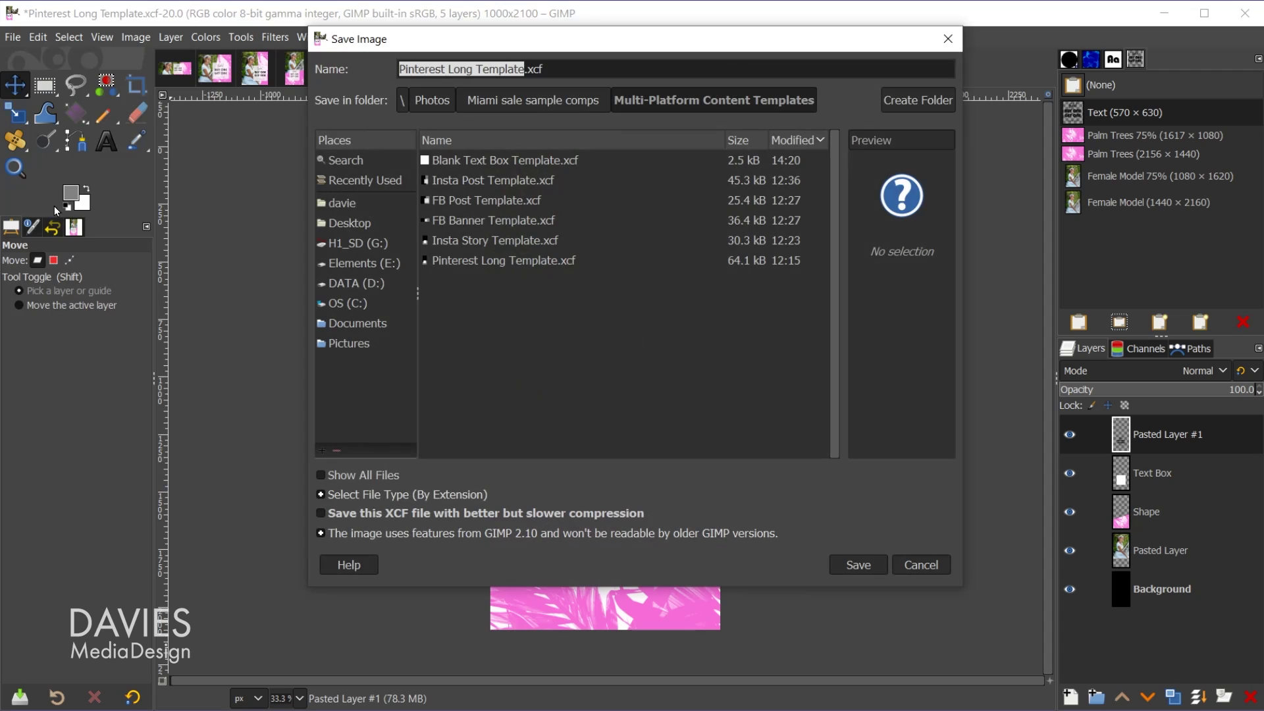
click(518, 103)
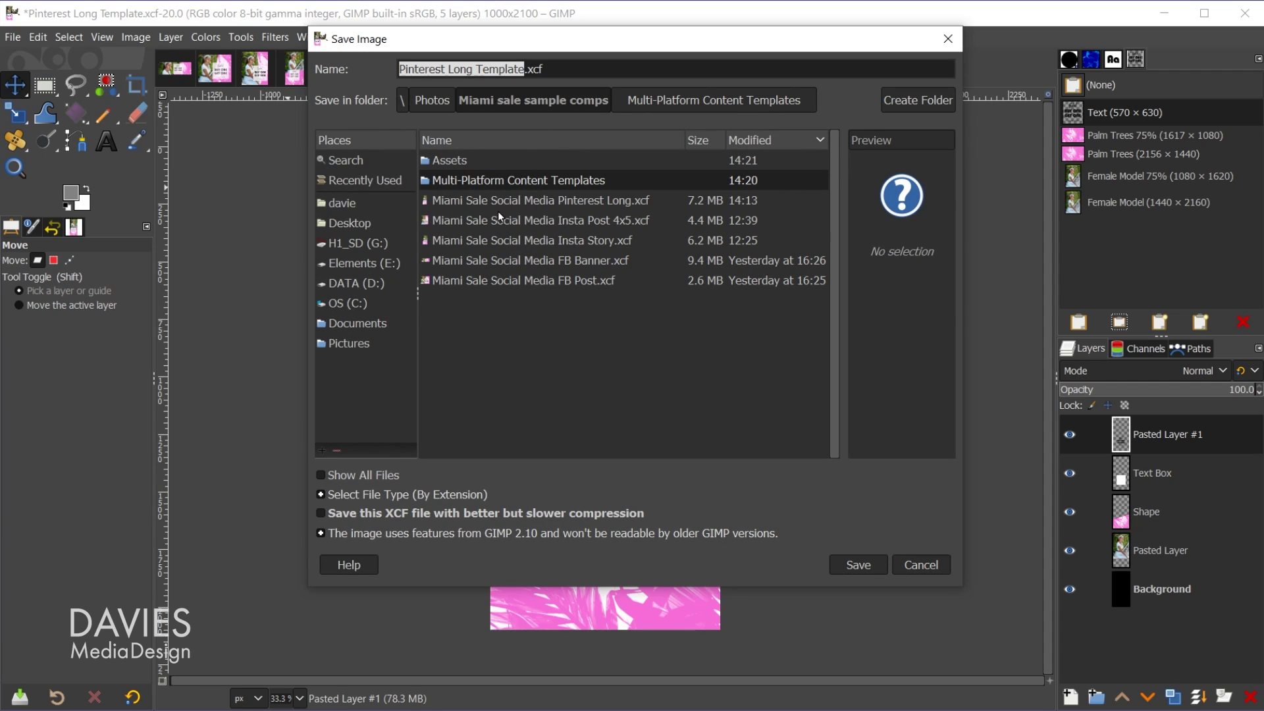
click(526, 205)
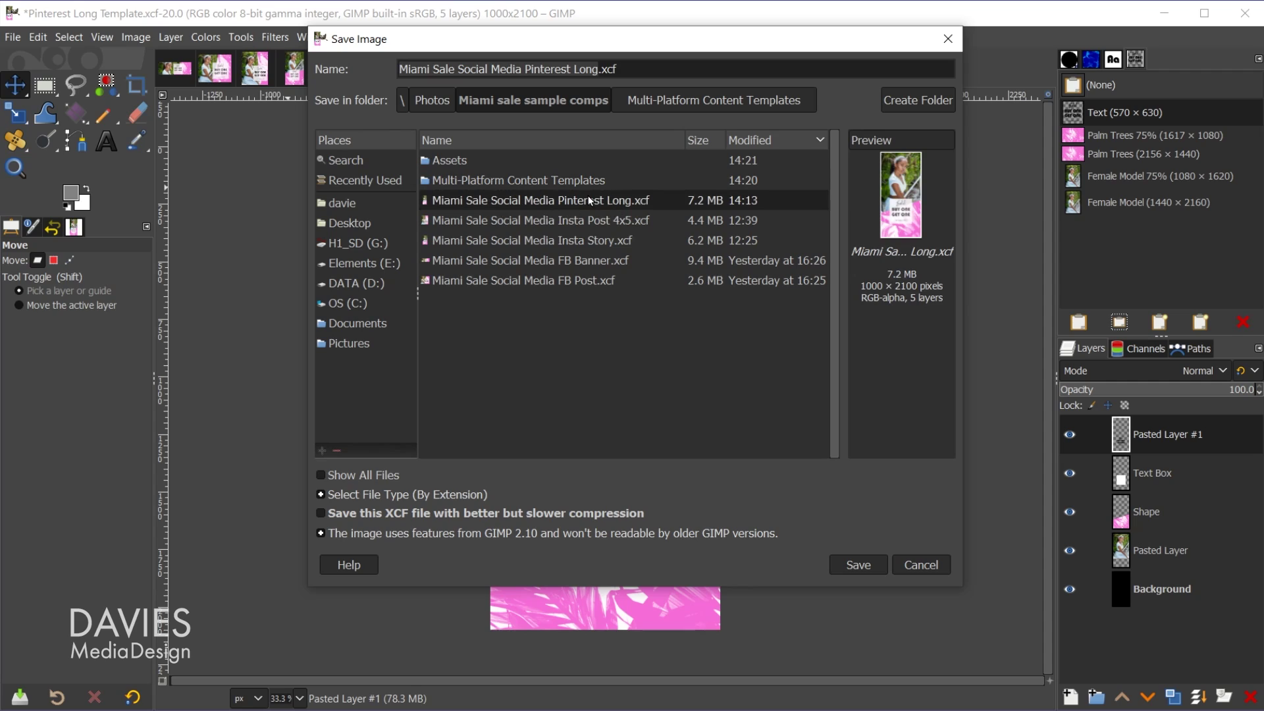
click(858, 565)
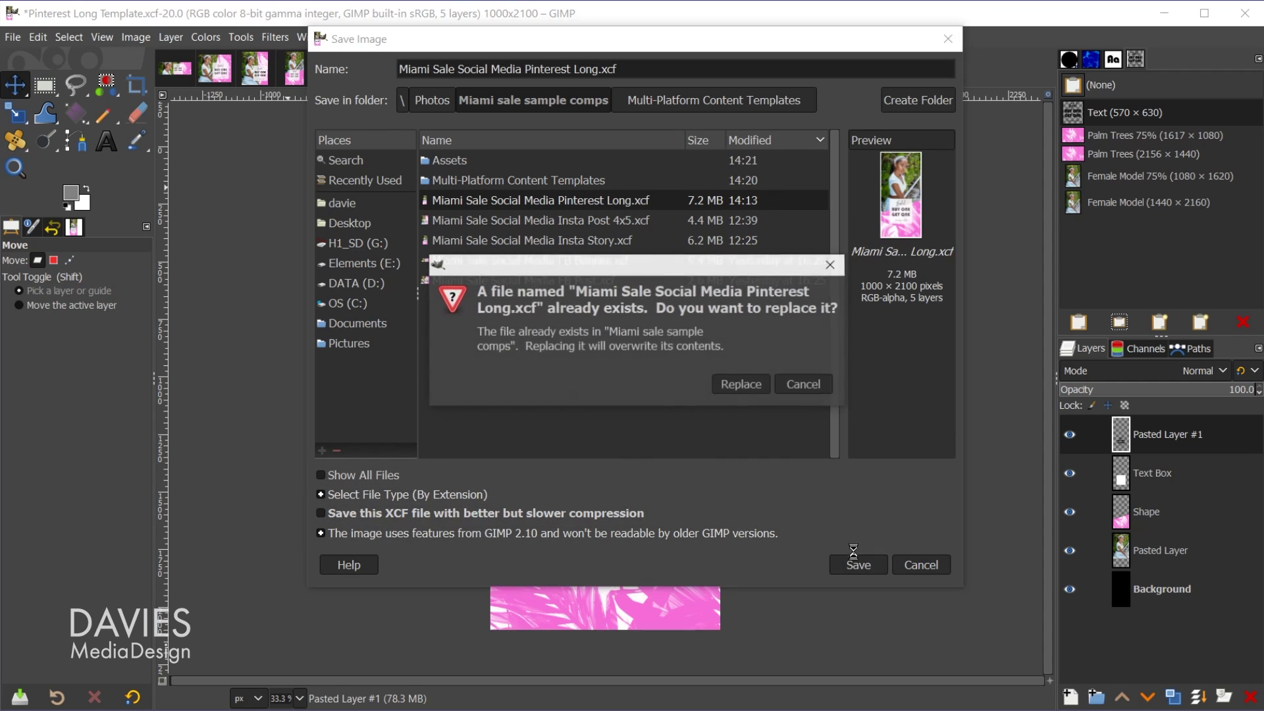
click(742, 386)
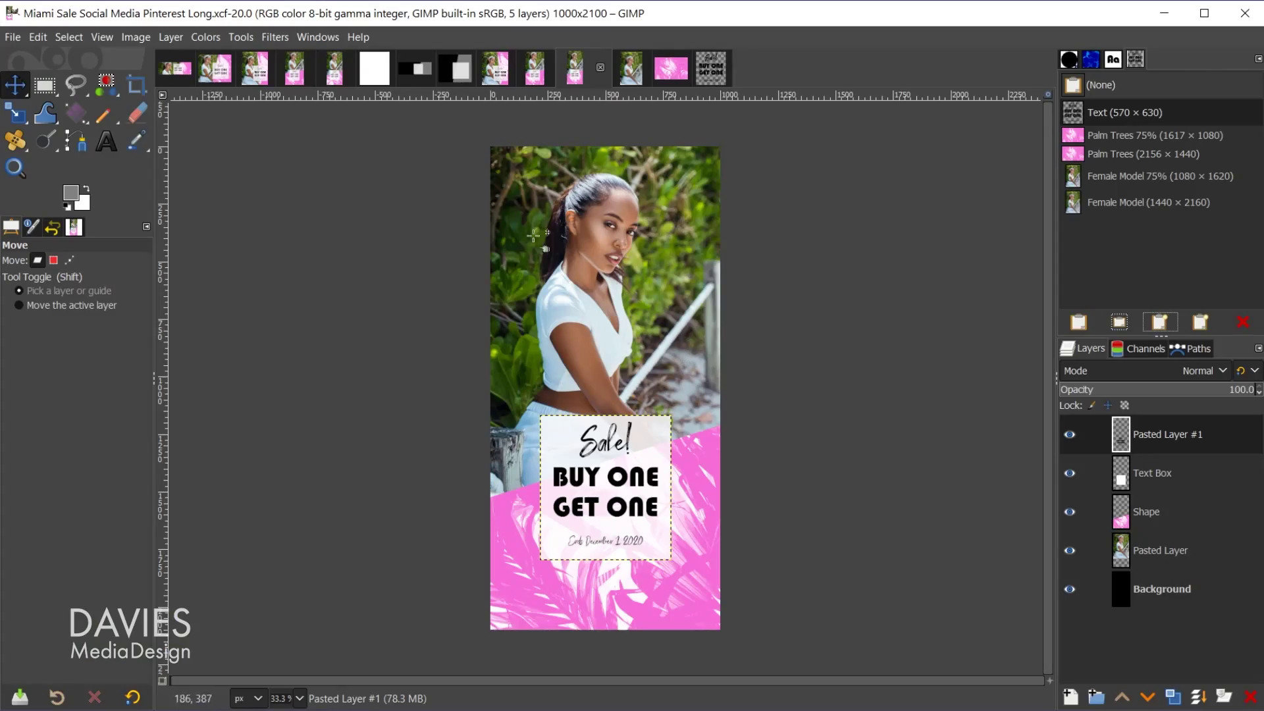
Export the design as Miami Sale Social Media Pinterest Long.jpg in the Miami sale sample comps folder, with JPEG quality 90
click(13, 39)
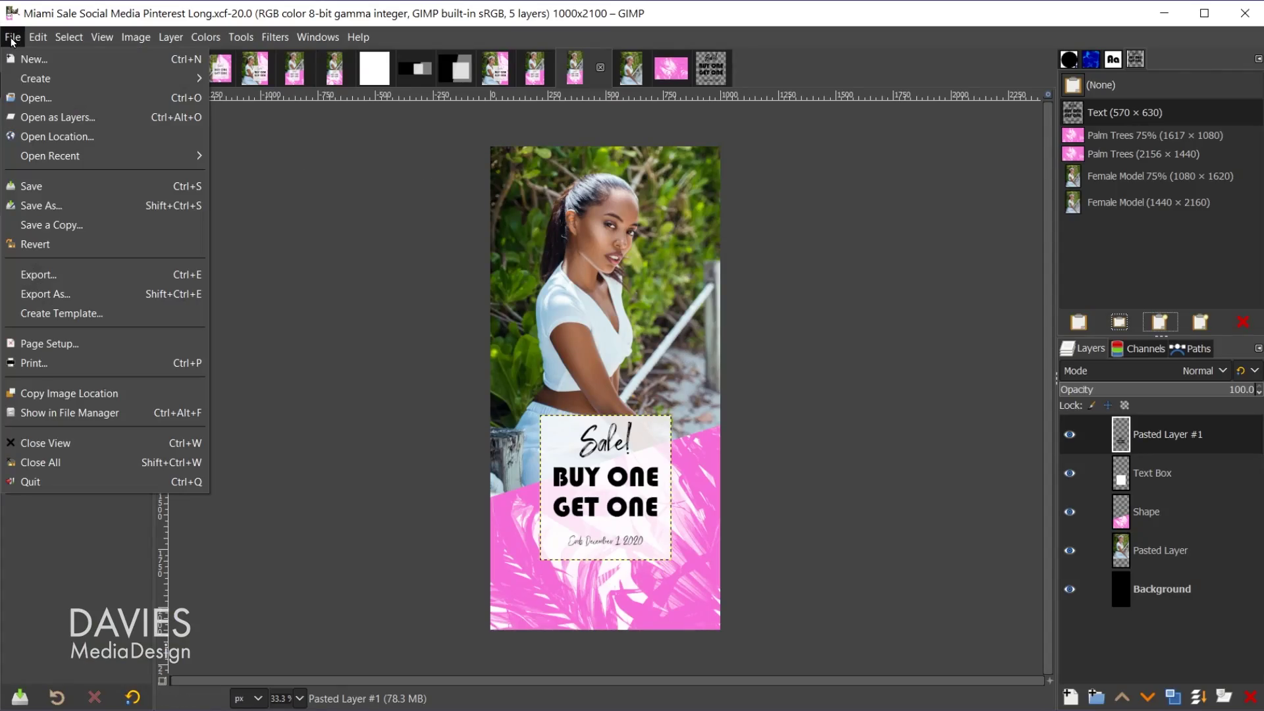
click(42, 299)
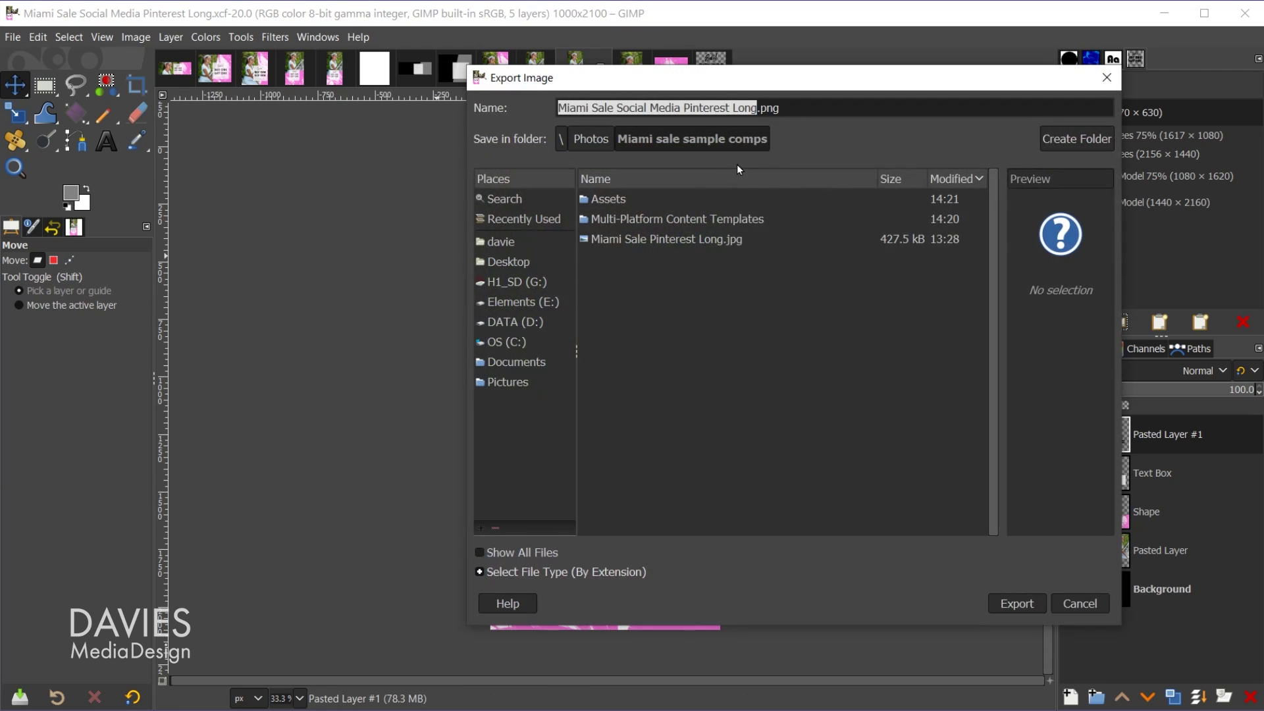
double_click(786, 104)
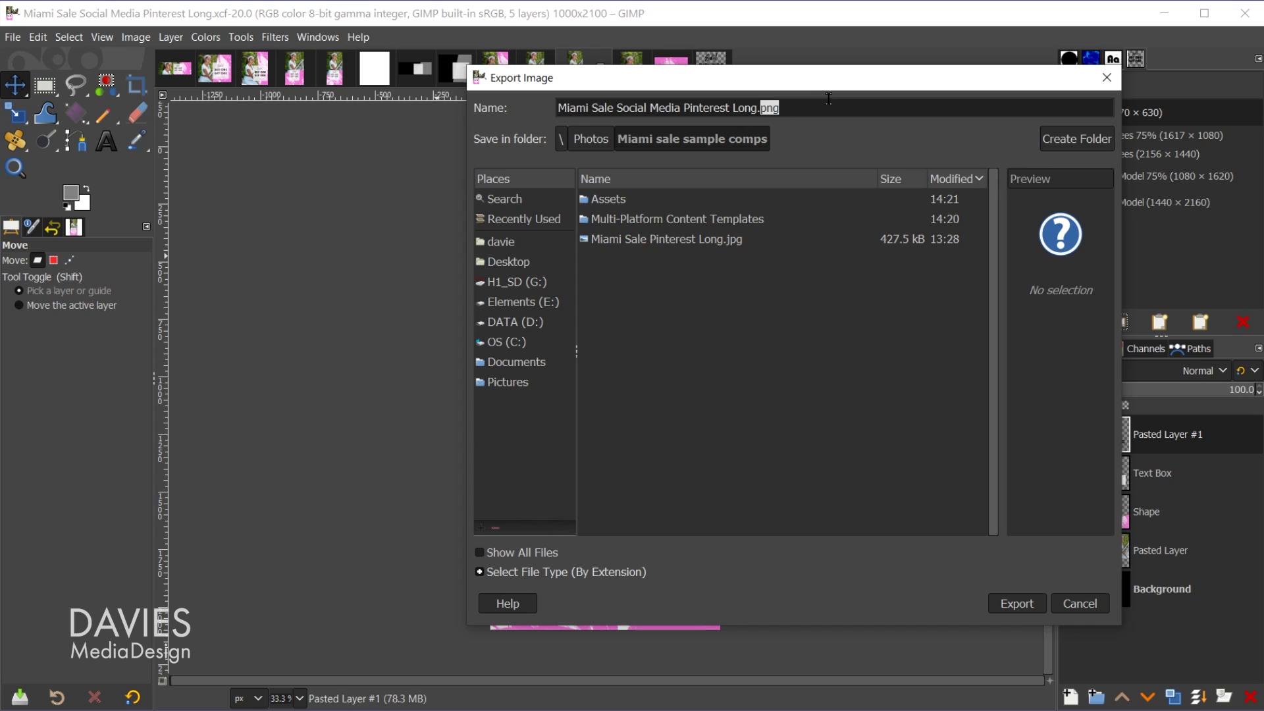
text(jpg)
click(1020, 603)
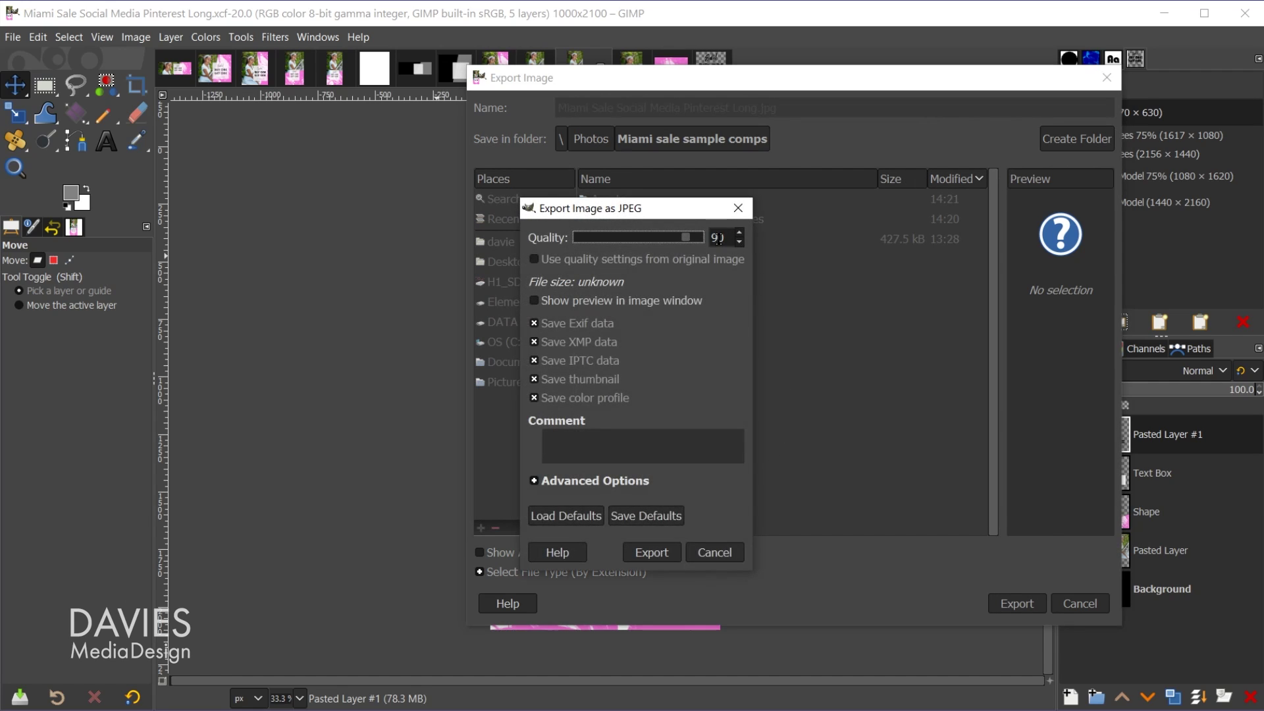
click(652, 551)
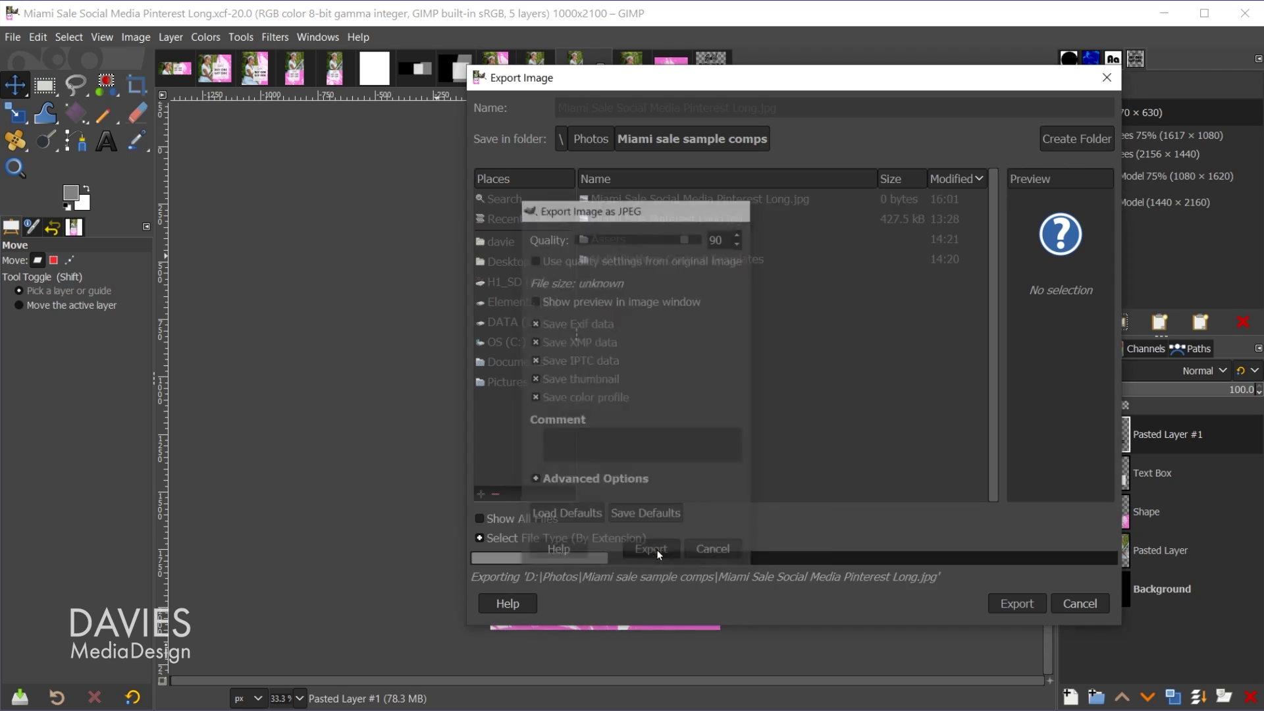